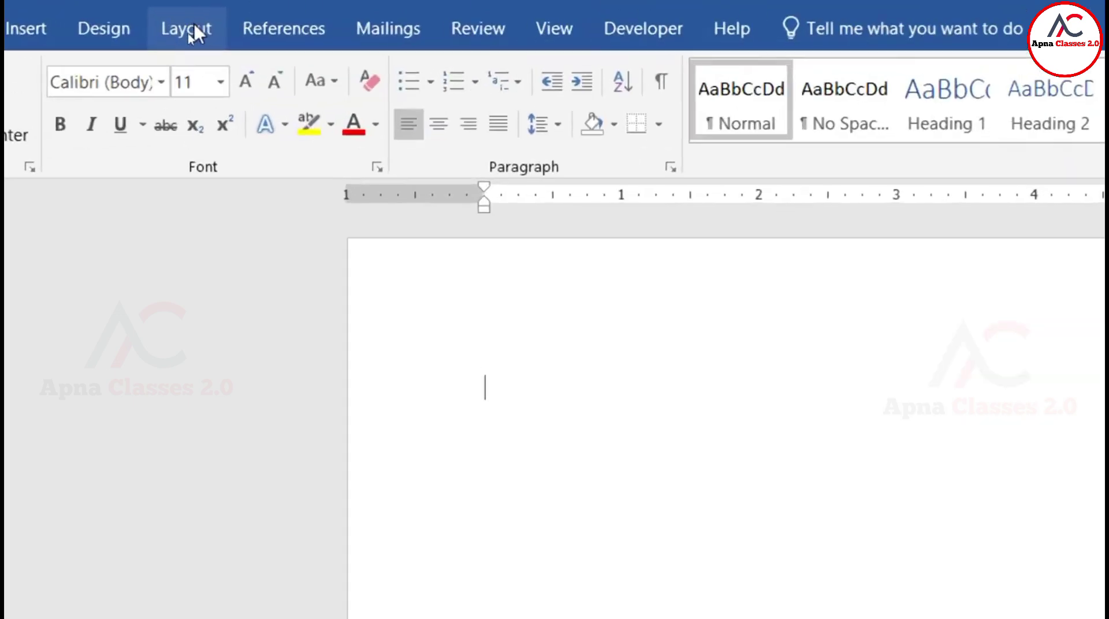
# Apply the Narrow half-inch margin preset to the document.
pyautogui.click(184, 40)
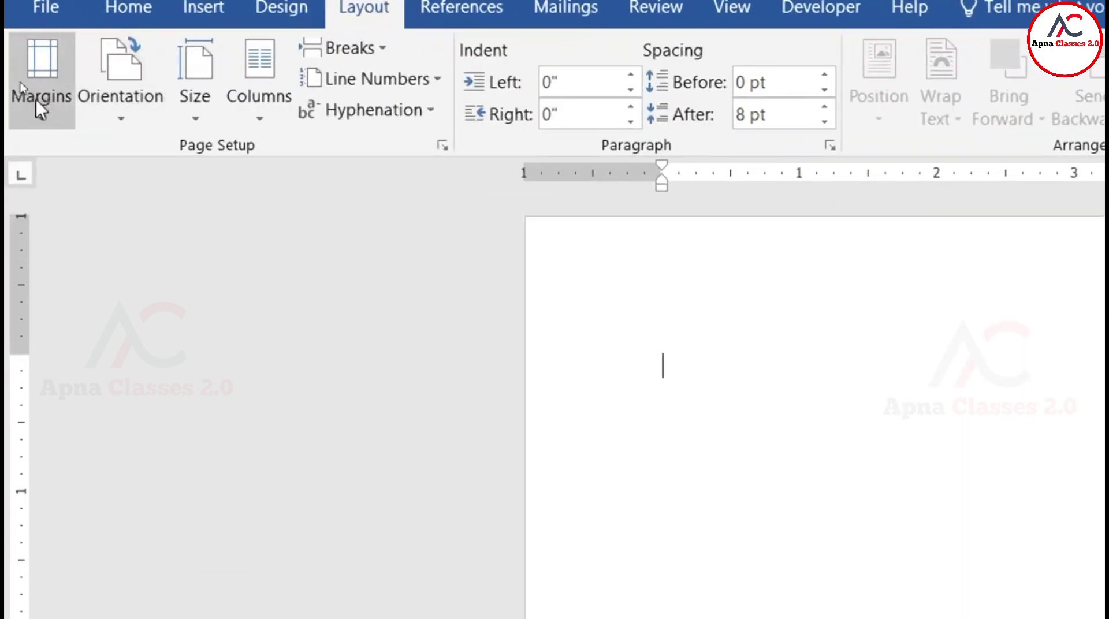
pyautogui.click(35, 100)
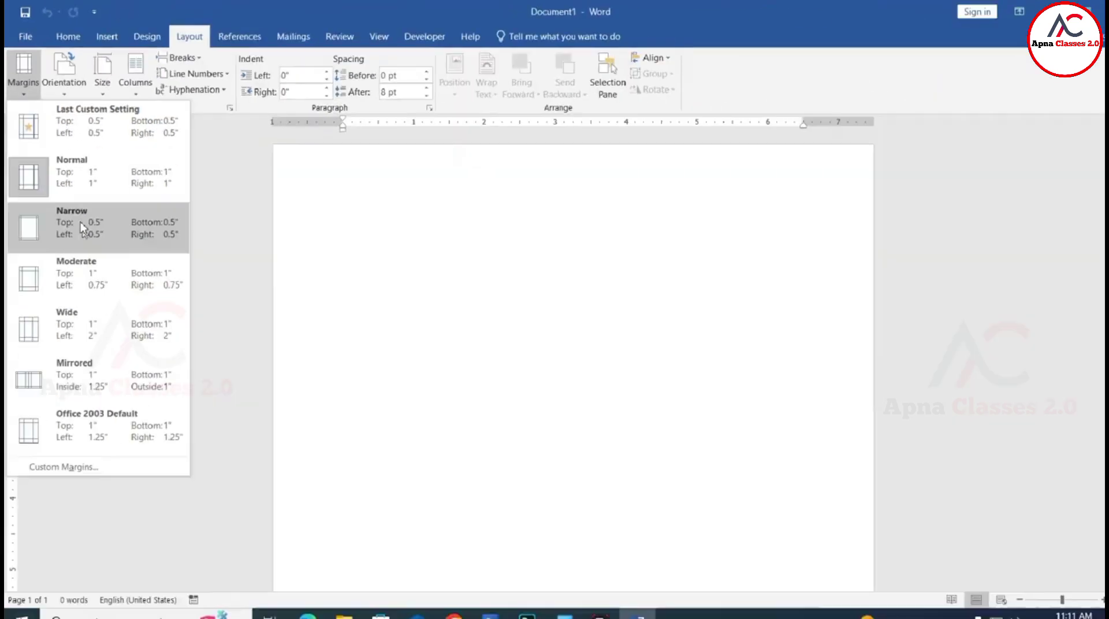
pyautogui.click(157, 379)
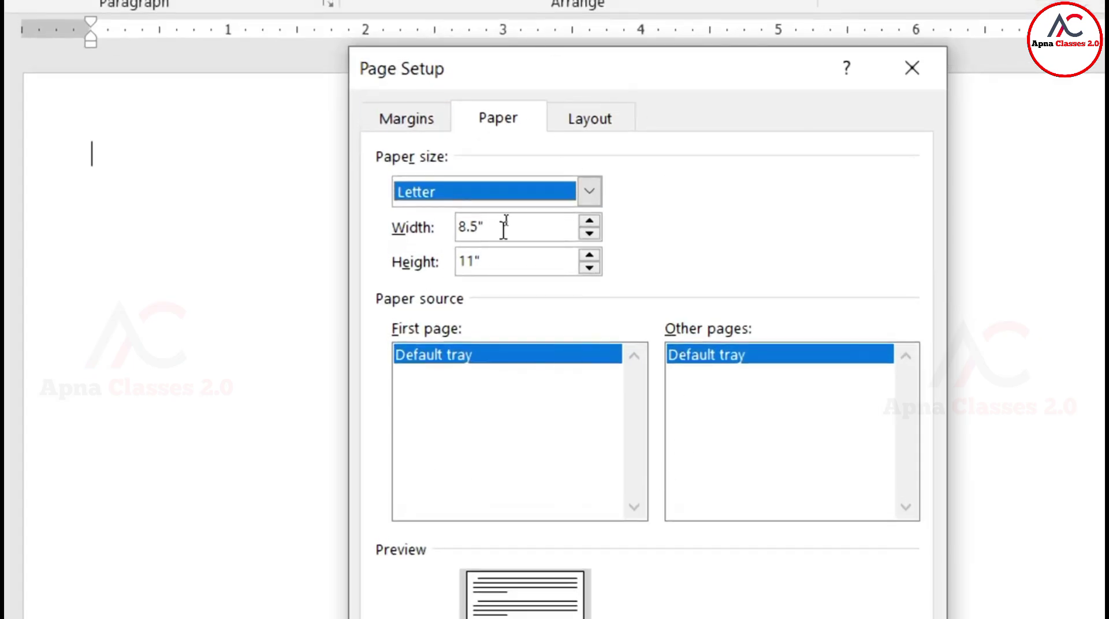
# Set a custom paper size of 4.5 inches wide by 6 inches tall.
pyautogui.moveTo(508, 221); pyautogui.dragTo(439, 228)
pyautogui.write('4')
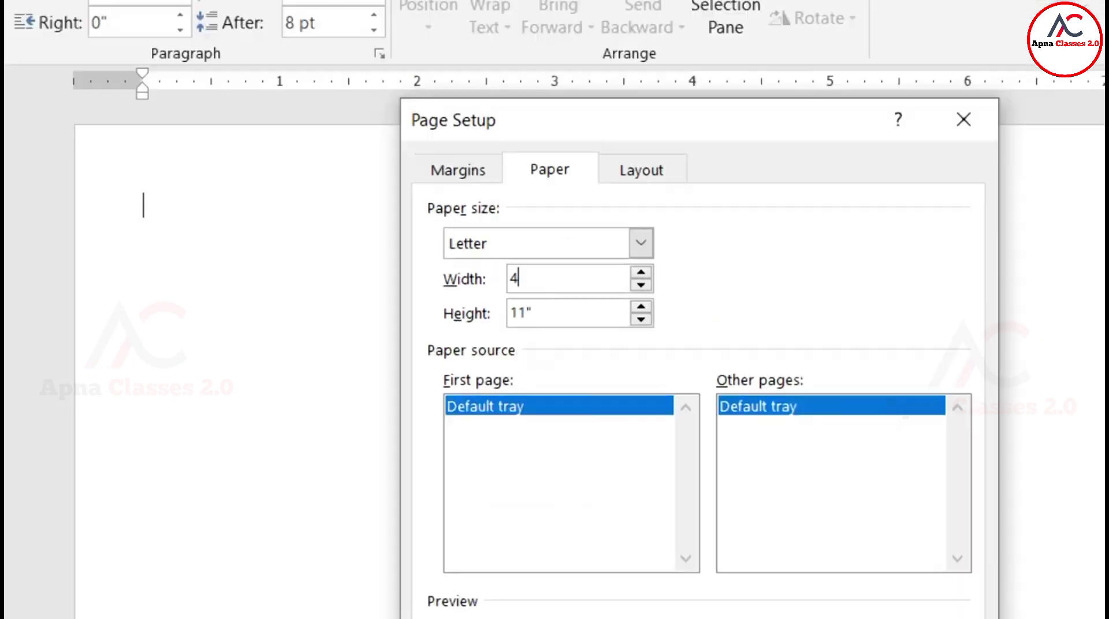
pyautogui.write('.5')
pyautogui.press('Tab')
pyautogui.write('6')
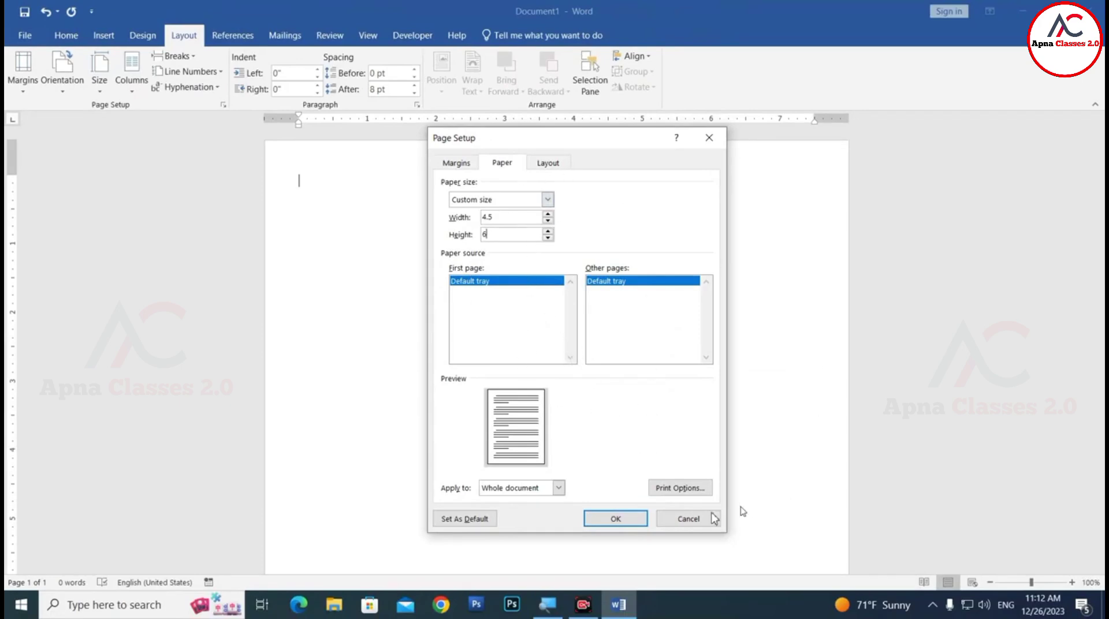
pyautogui.click(612, 518)
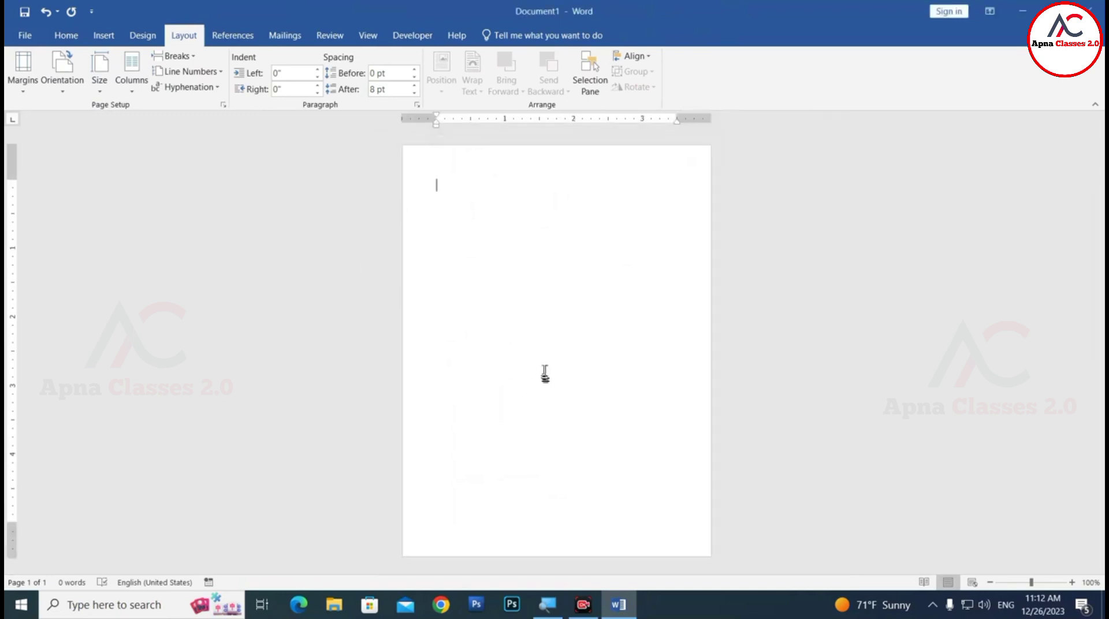
pyautogui.scroll(-5, 544, 374)
pyautogui.scroll(1, 557, 388)
pyautogui.scroll(4, 638, 290)
# Set the page colour to a custom crimson-pink, about RGB 223, 11, 82.
pyautogui.click(144, 36)
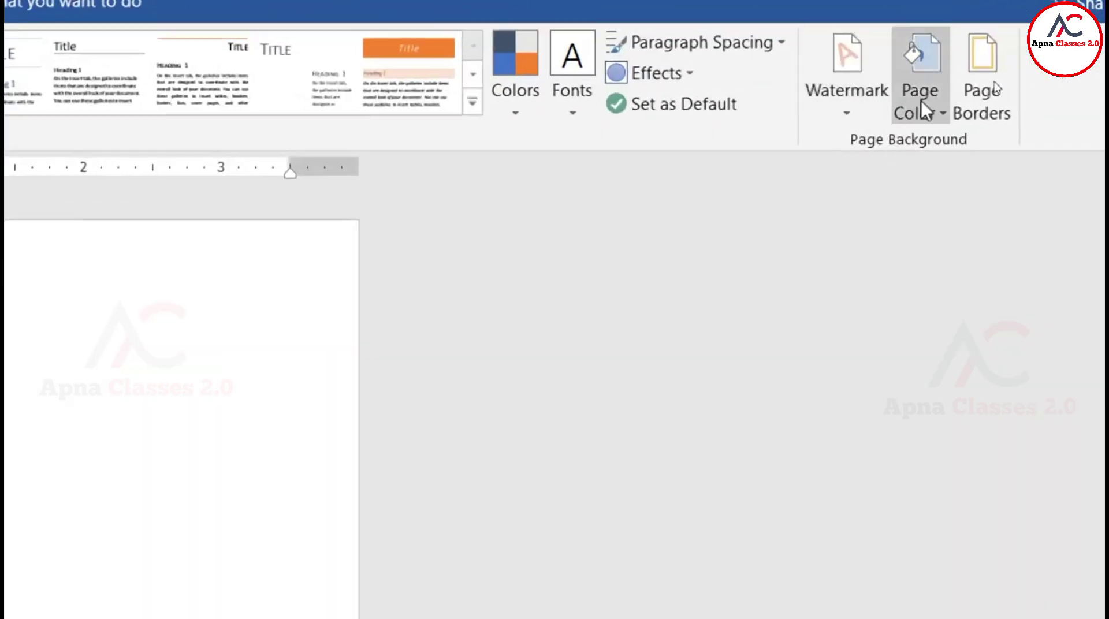
pyautogui.click(915, 105)
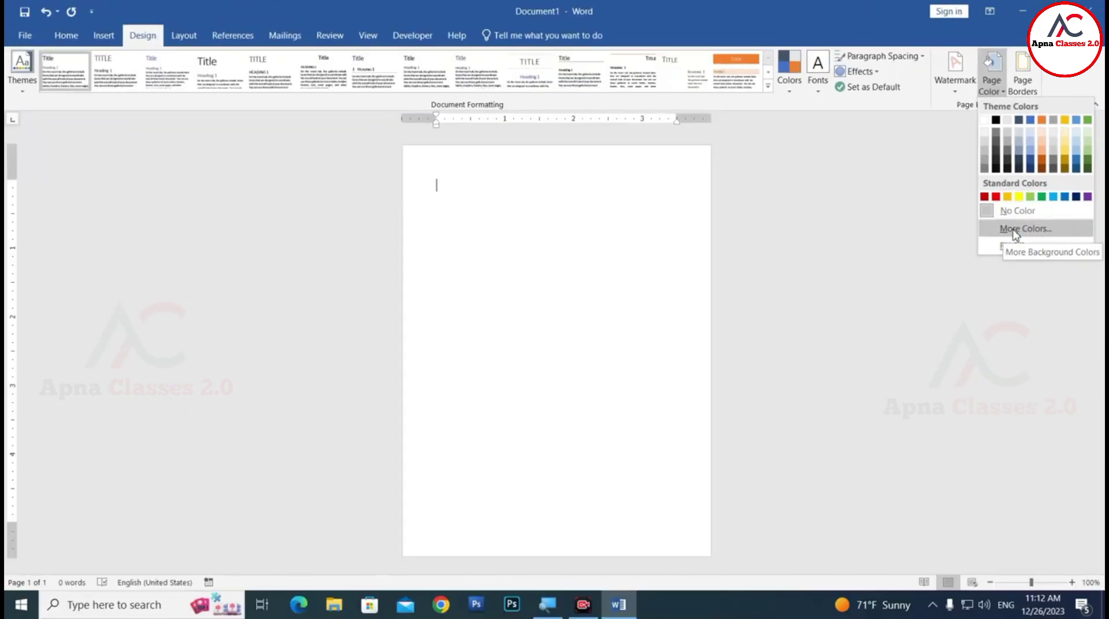
pyautogui.click(921, 386)
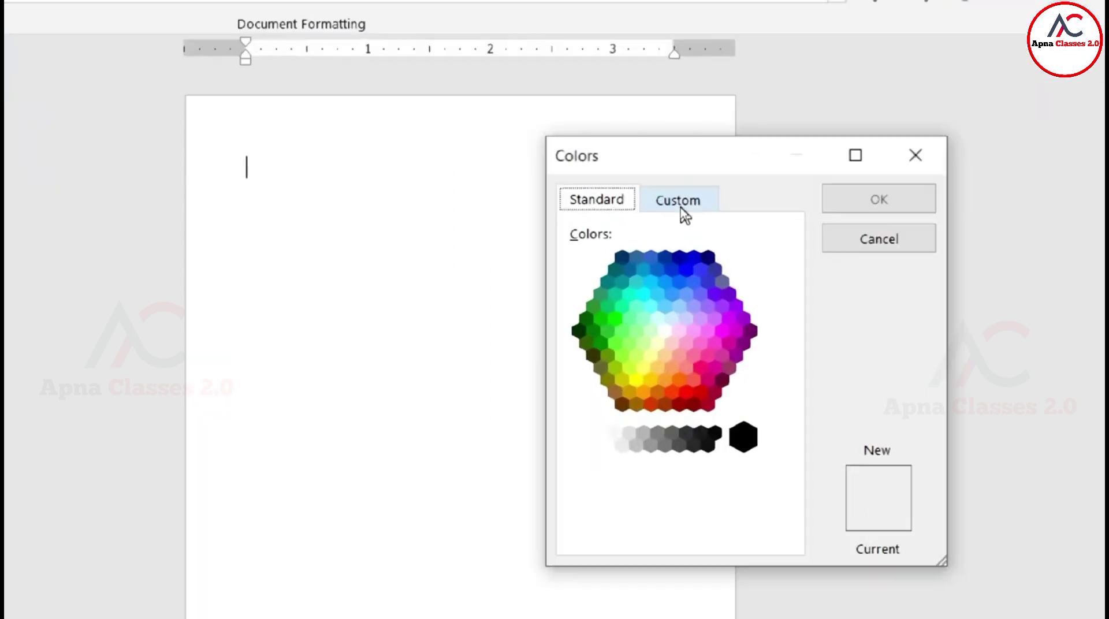
pyautogui.click(681, 212)
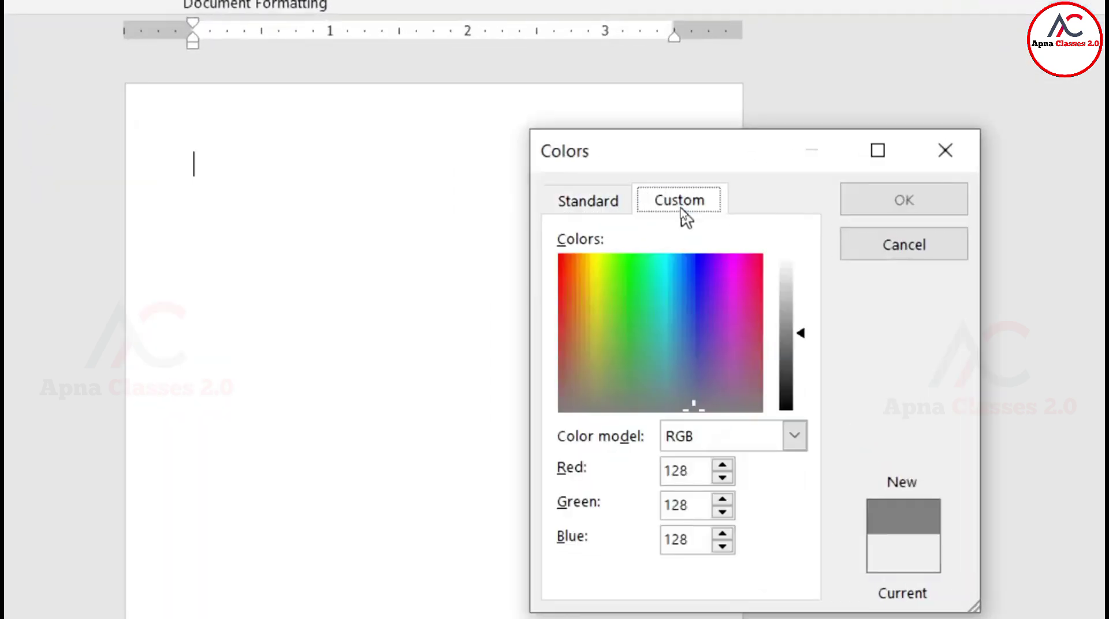
pyautogui.click(716, 254)
pyautogui.moveTo(755, 300); pyautogui.dragTo(750, 275)
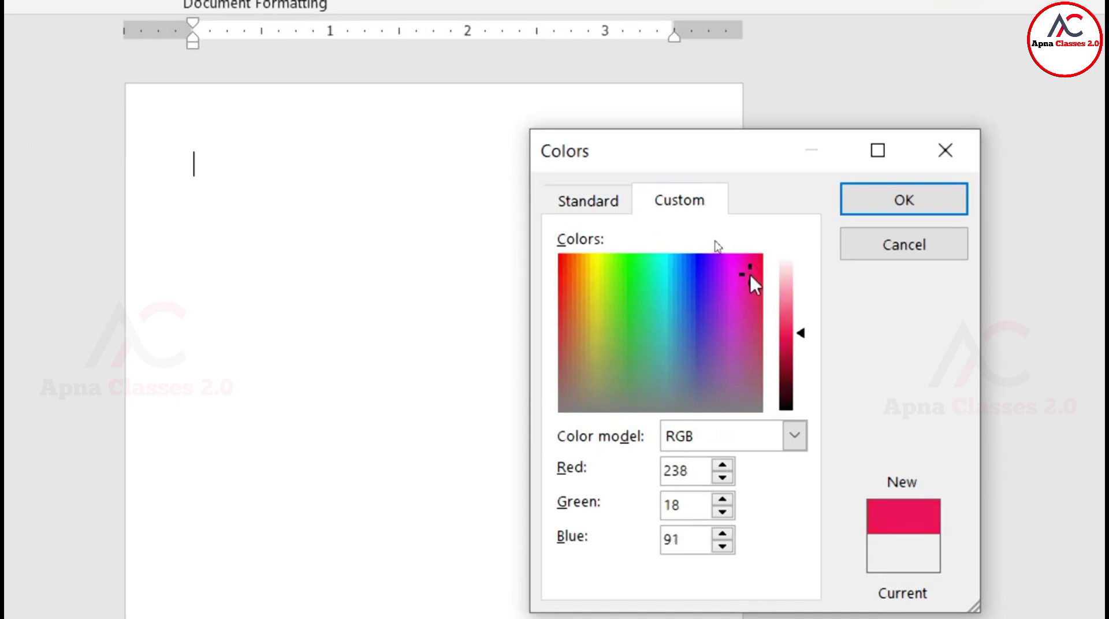
pyautogui.moveTo(750, 275); pyautogui.dragTo(750, 269)
pyautogui.moveTo(805, 334); pyautogui.dragTo(804, 340)
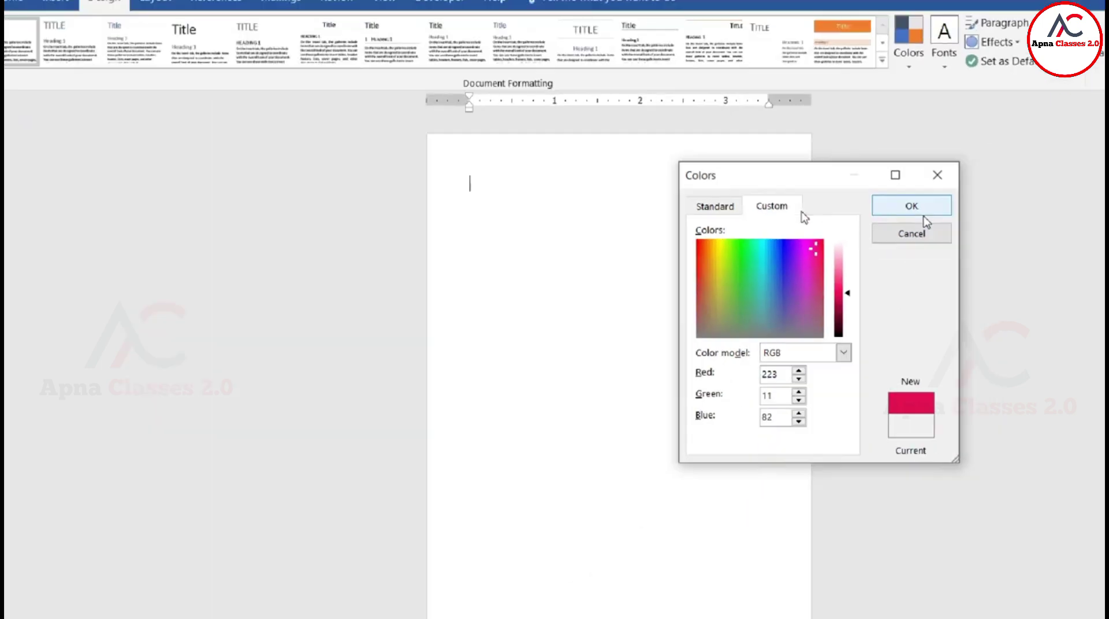
pyautogui.click(923, 217)
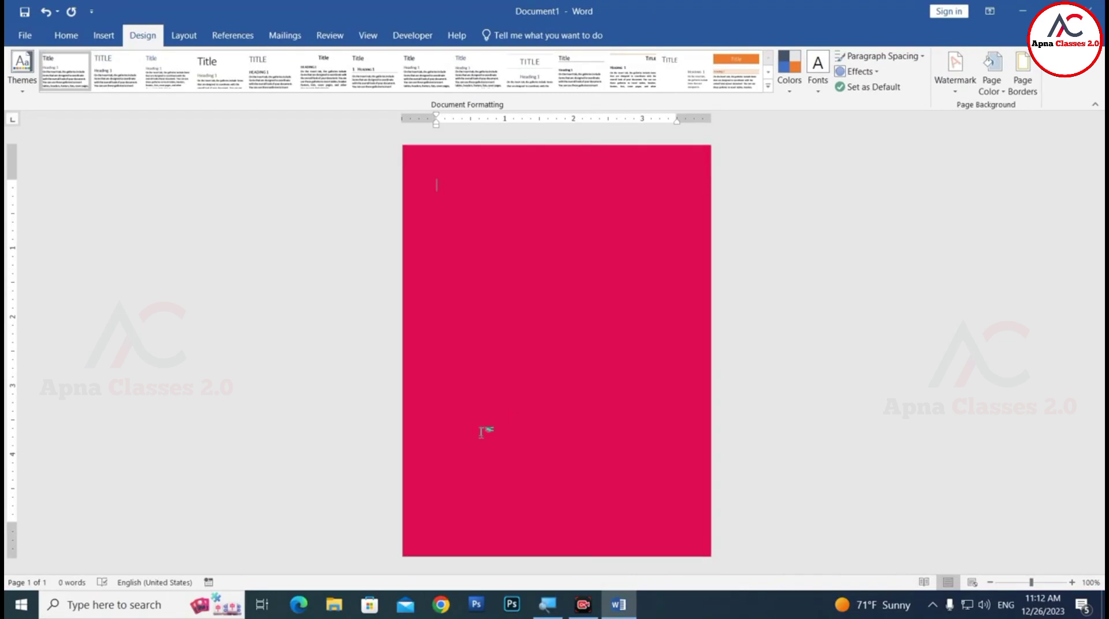
pyautogui.keyDown('ctrl'); pyautogui.scroll(-3, 483, 427); pyautogui.keyUp('ctrl')
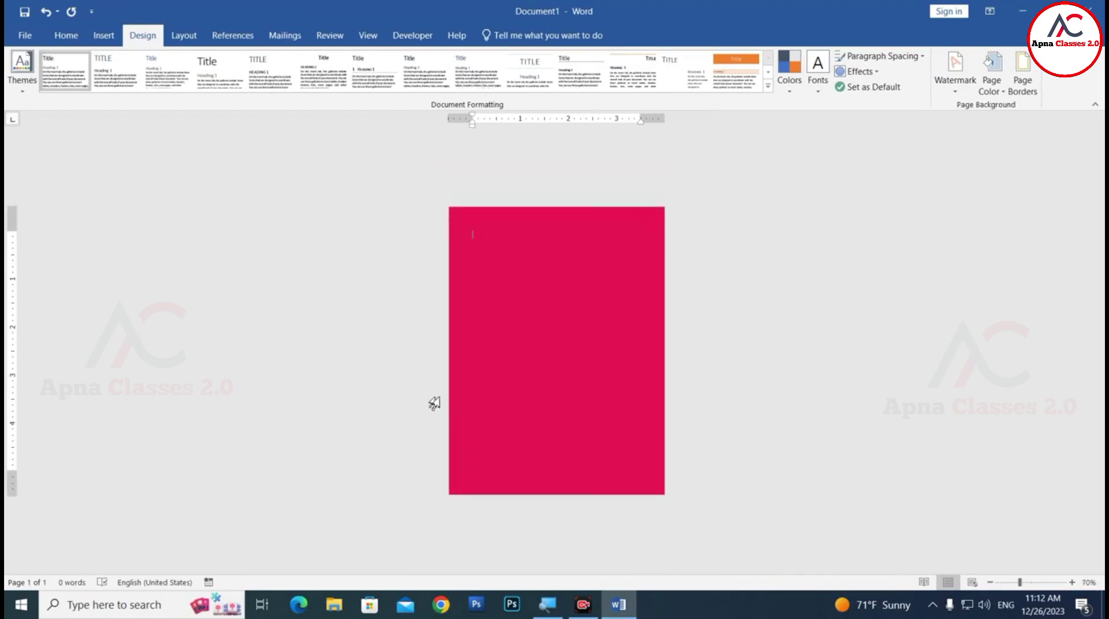
pyautogui.keyDown('ctrl'); pyautogui.scroll(2, 485, 403); pyautogui.keyUp('ctrl')
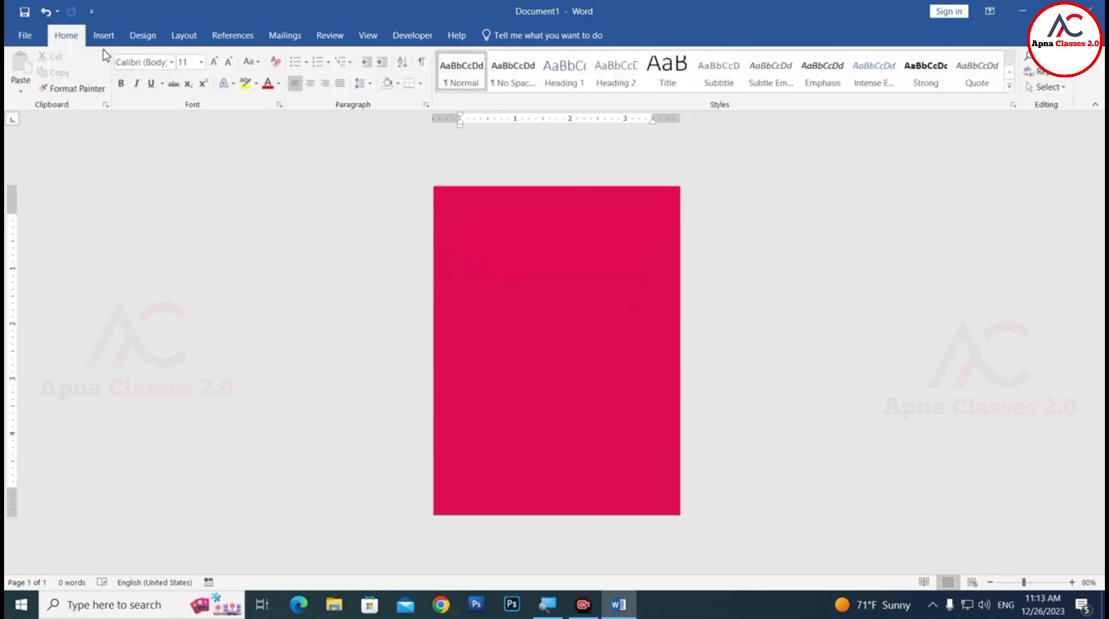
# Draw an isosceles triangle, flip it to point down, and stretch it across the page top.
pyautogui.click(103, 35)
pyautogui.click(210, 81)
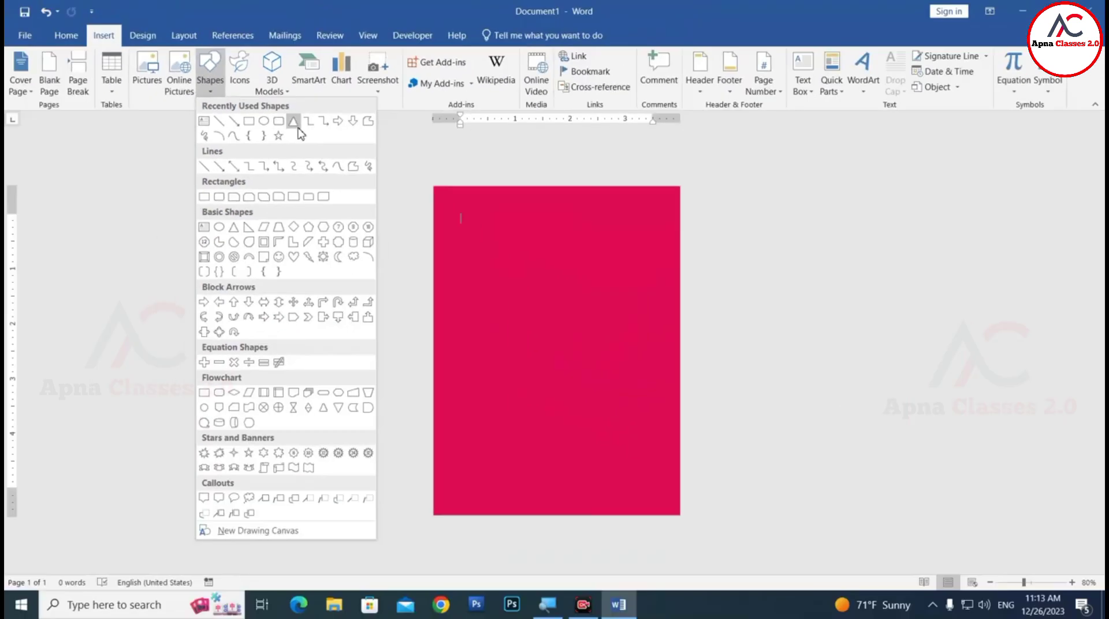
pyautogui.click(297, 126)
pyautogui.moveTo(483, 234); pyautogui.dragTo(665, 390)
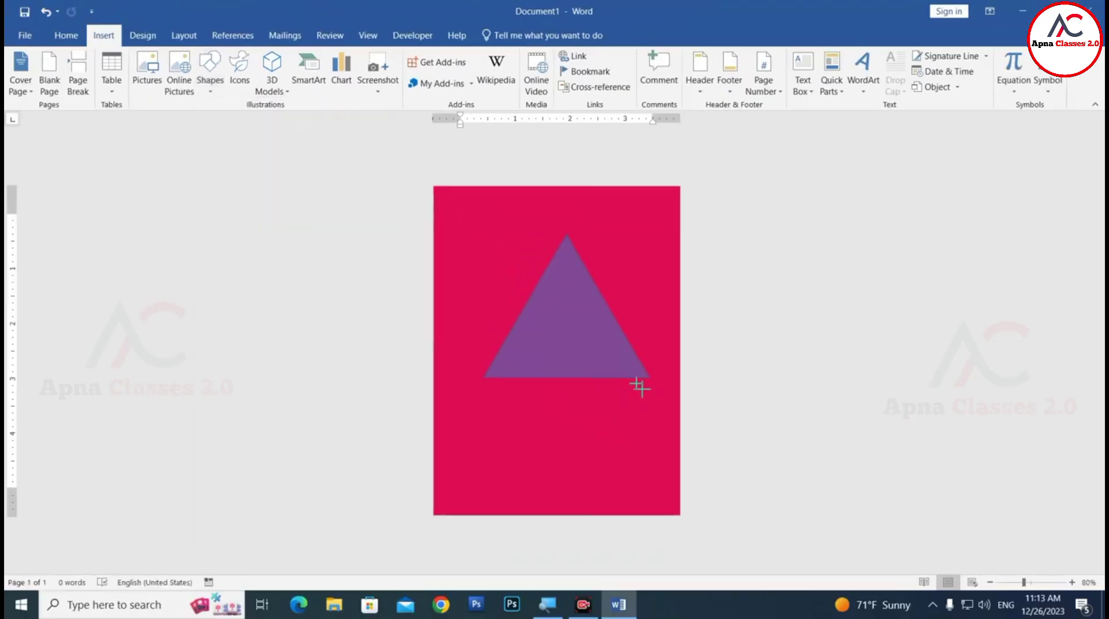
pyautogui.moveTo(573, 210)
pyautogui.mouseDown()
pyautogui.moveTo(574, 353)
pyautogui.moveTo(526, 284)
pyautogui.mouseUp()
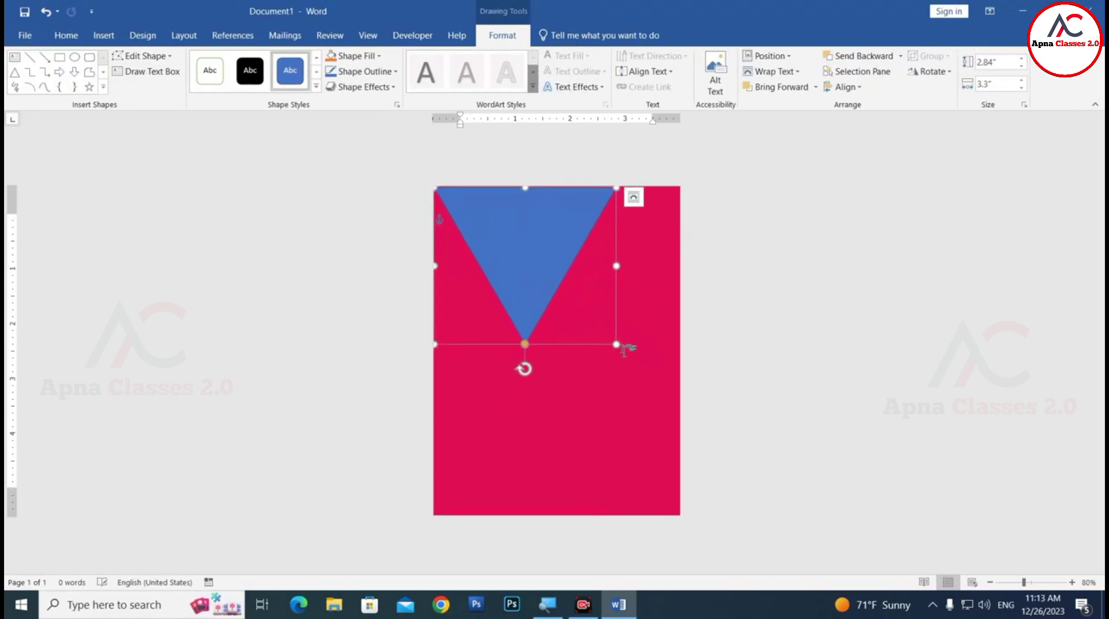
pyautogui.moveTo(616, 346); pyautogui.dragTo(680, 380)
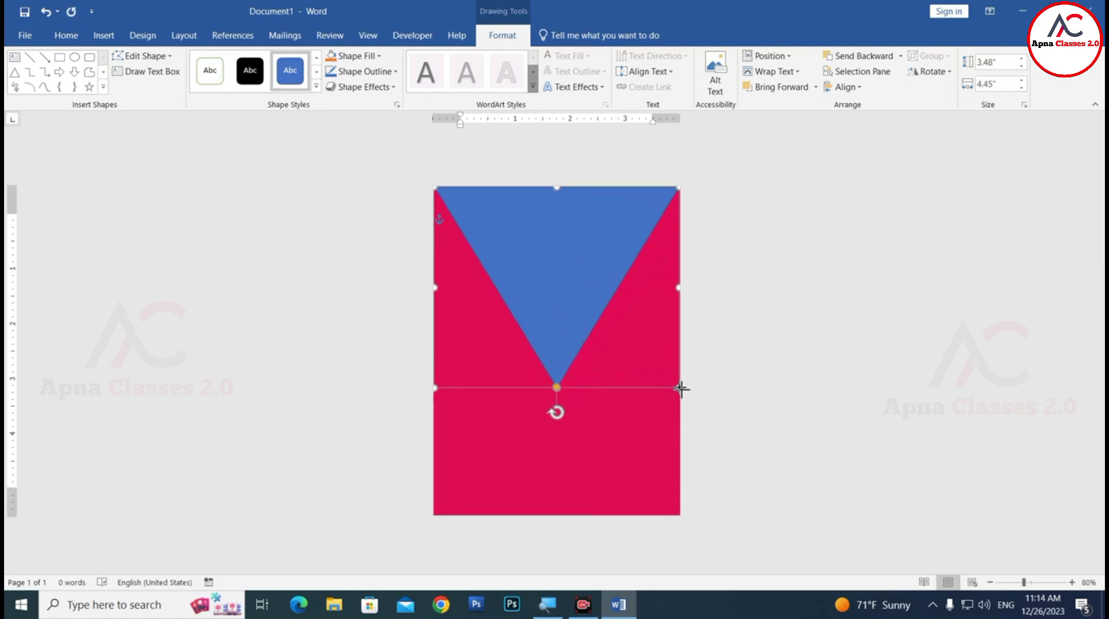
pyautogui.moveTo(680, 379); pyautogui.dragTo(679, 412)
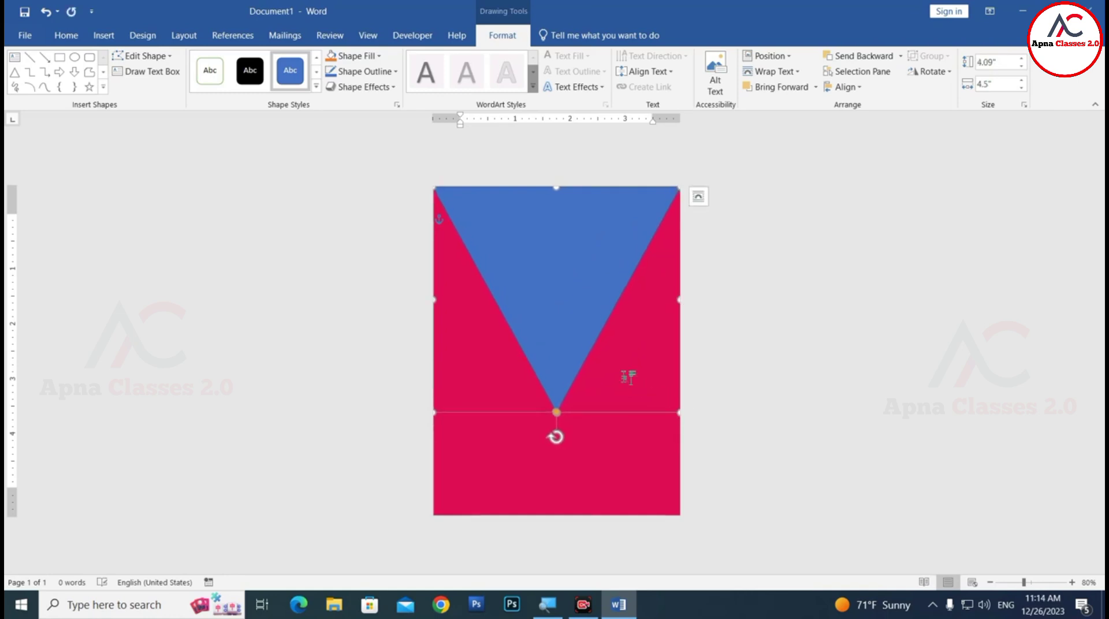
# Remove the triangle's outline and fill it with white.
pyautogui.click(365, 71)
pyautogui.click(375, 223)
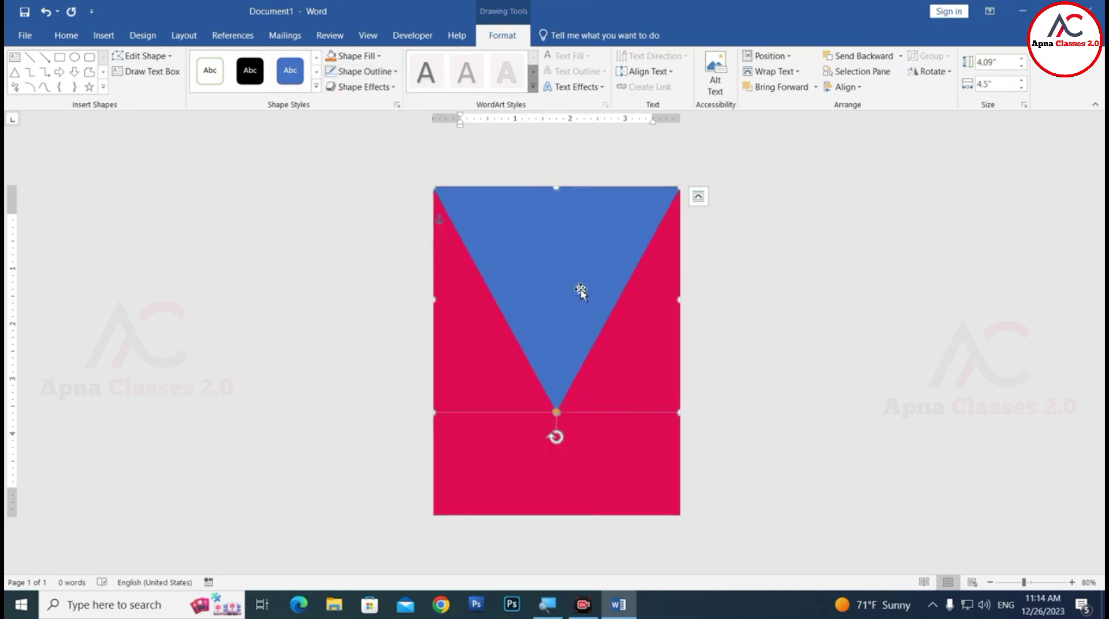
pyautogui.click(358, 55)
pyautogui.click(332, 89)
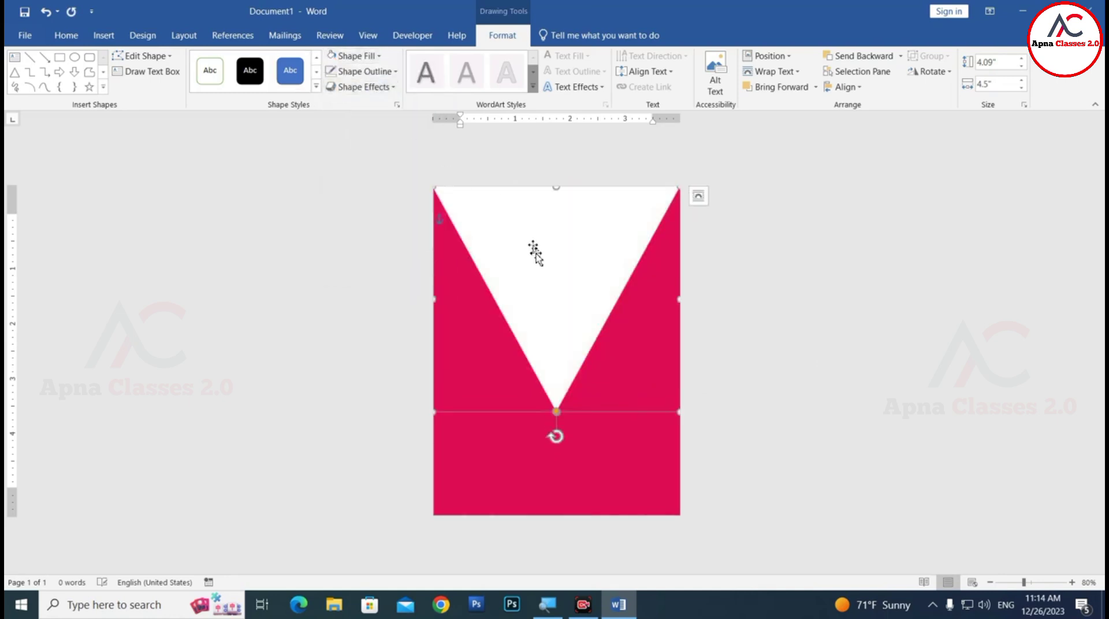
pyautogui.scroll(2, 571, 326)
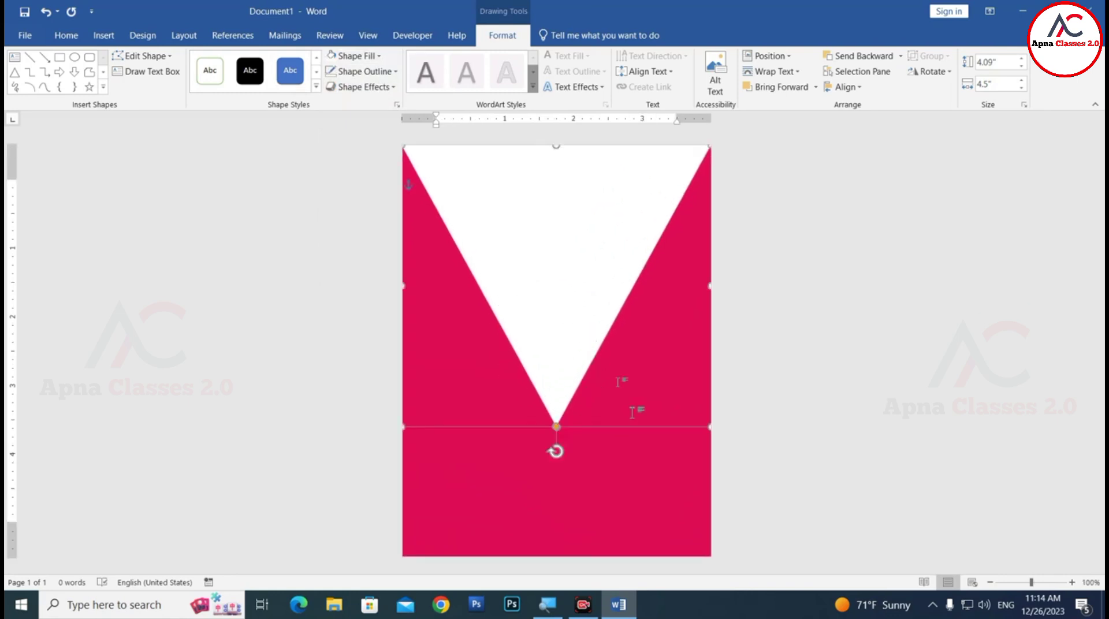
# In Edit Points mode, add two extra points on each slanted side of the triangle.
pyautogui.click(144, 56)
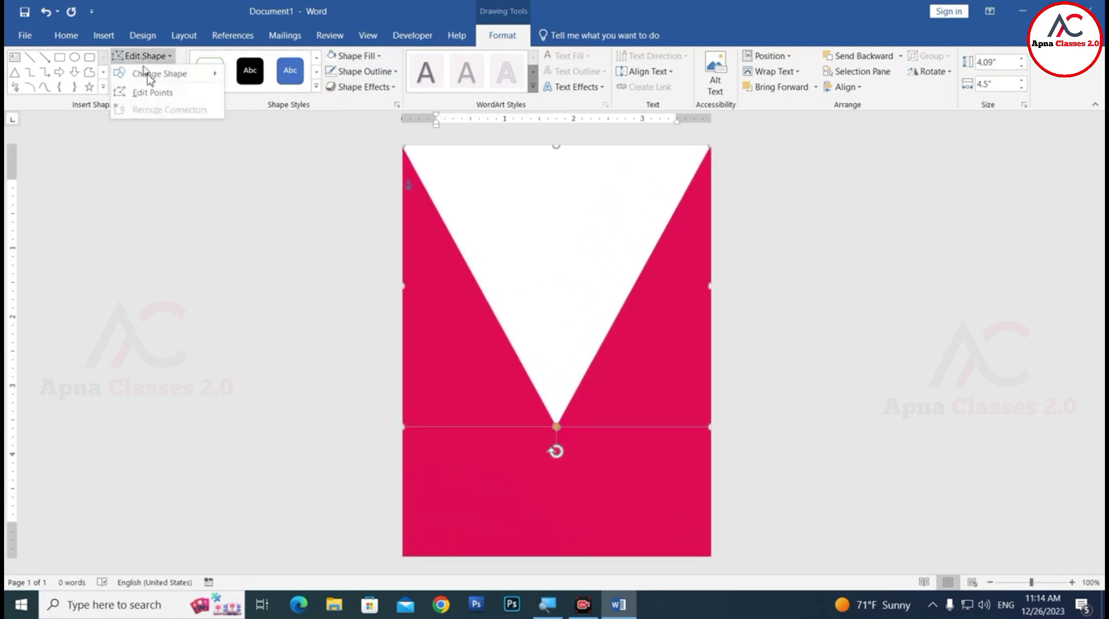
pyautogui.click(150, 90)
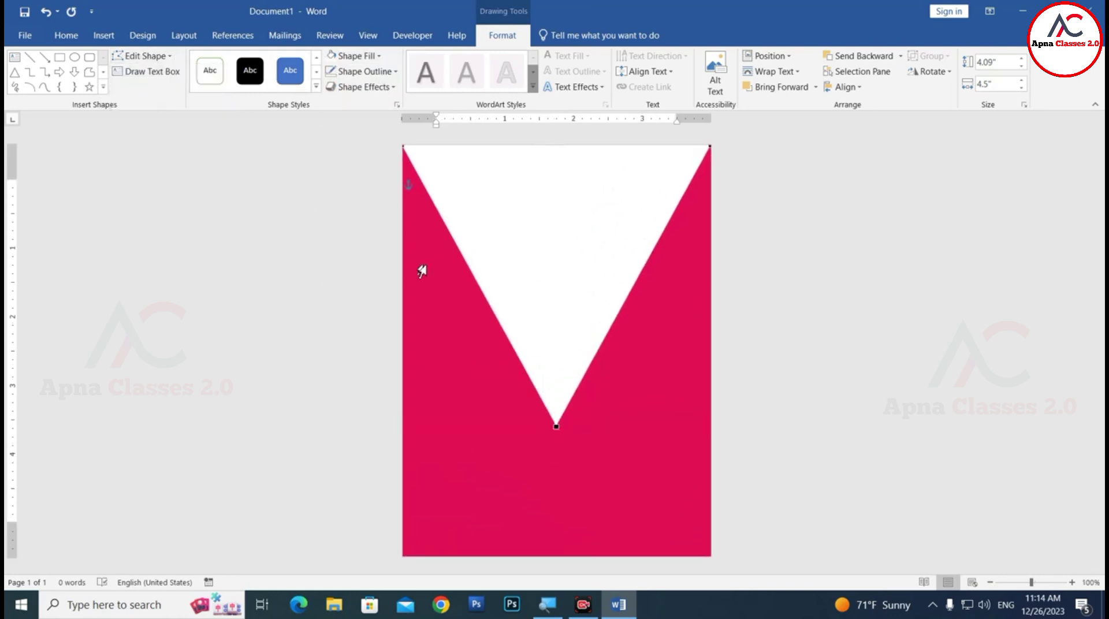
pyautogui.rightClick(454, 241)
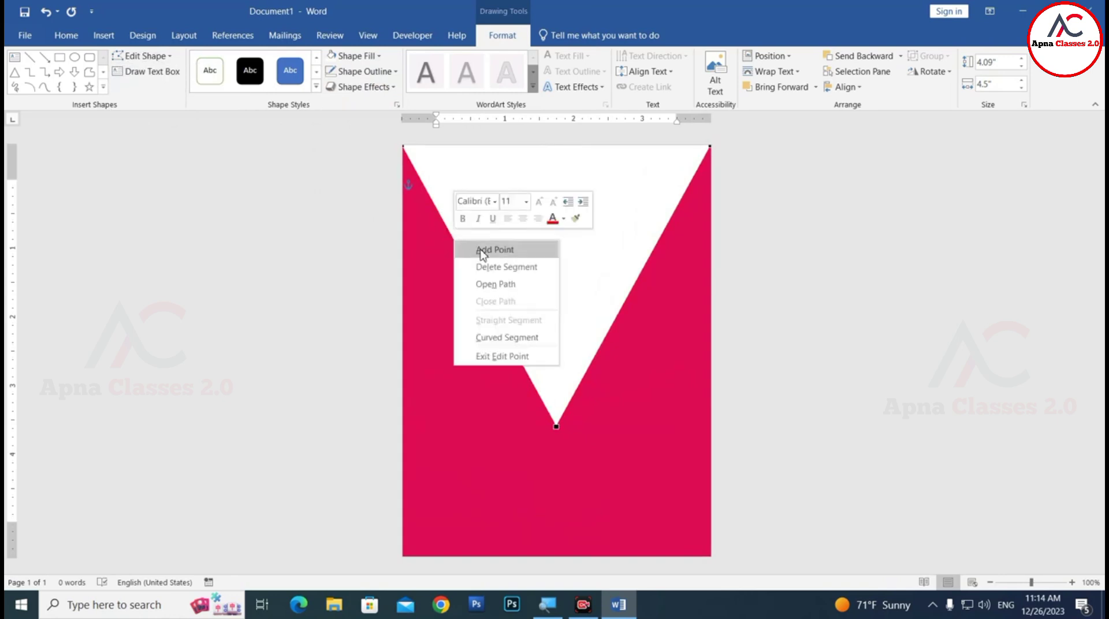
pyautogui.click(484, 248)
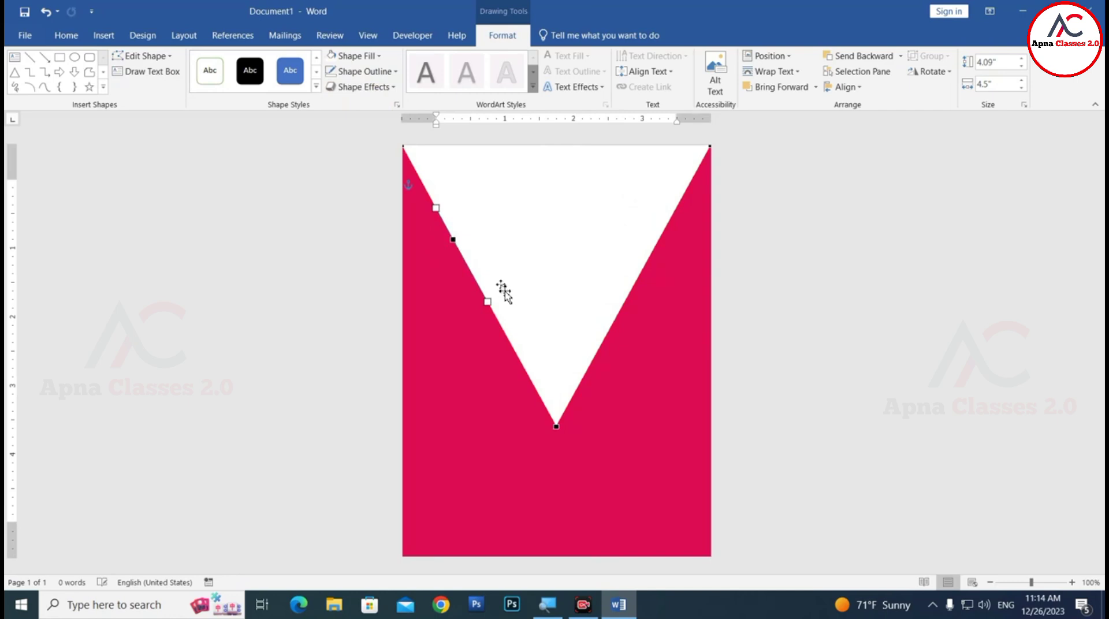
pyautogui.rightClick(512, 348)
pyautogui.click(538, 356)
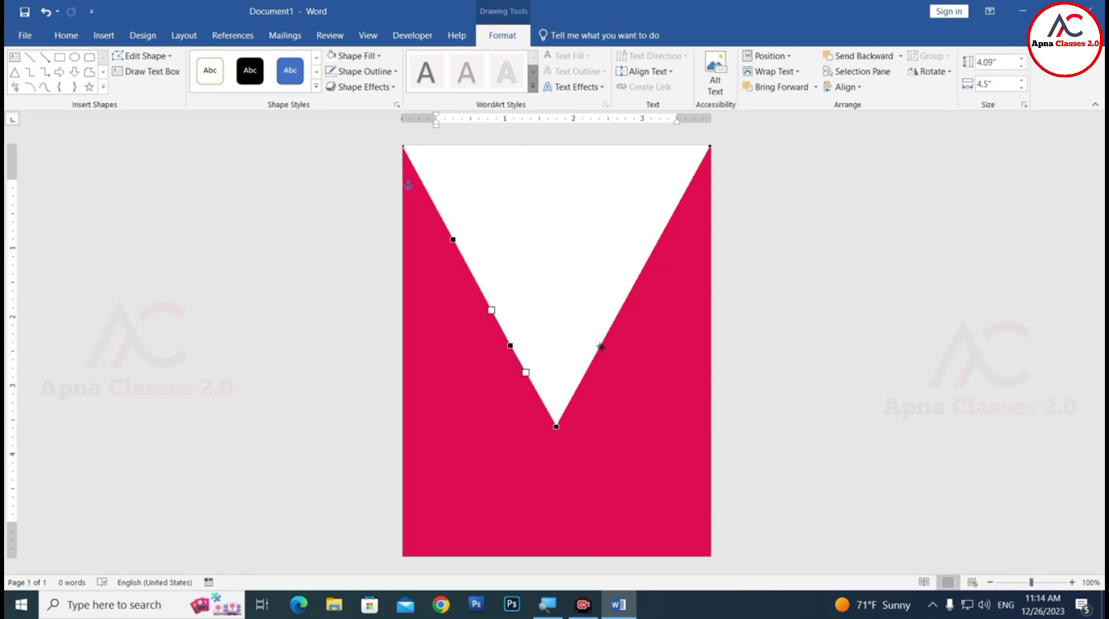
pyautogui.rightClick(600, 346)
pyautogui.click(630, 355)
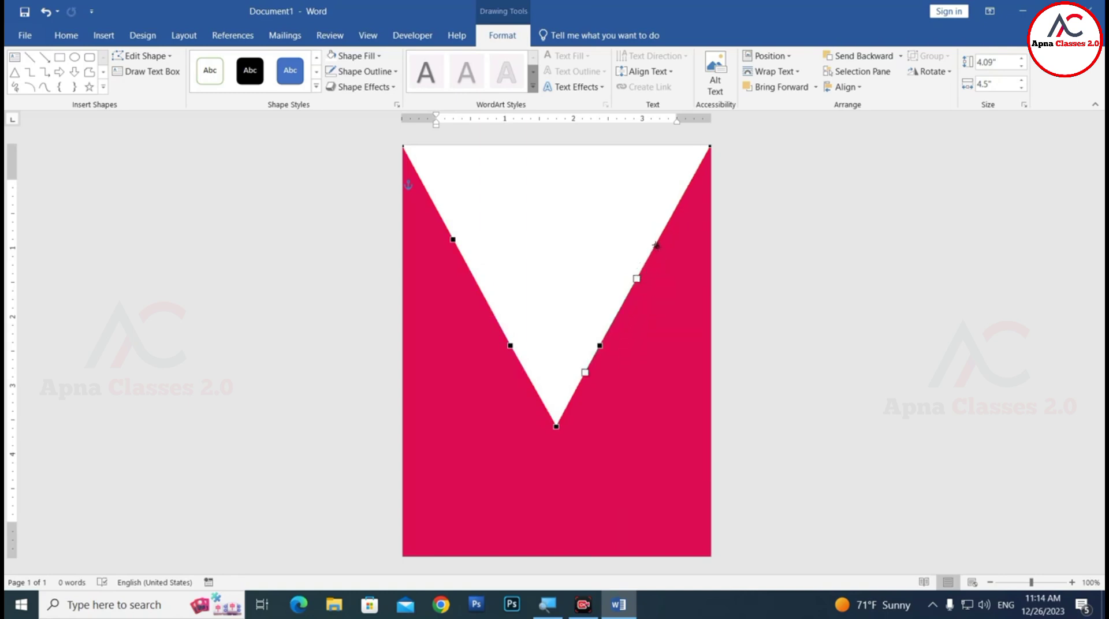
pyautogui.rightClick(657, 246)
pyautogui.click(677, 255)
# Curve the upper-left edge of the cutout into a rounded scallop, undoing a stray point move.
pyautogui.click(452, 239)
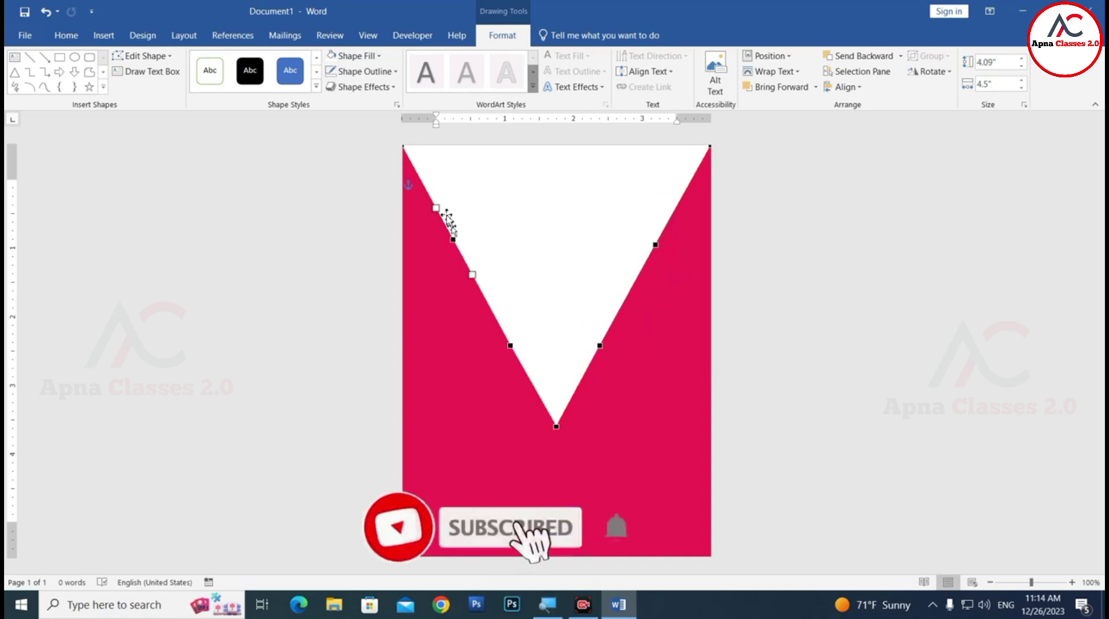
pyautogui.click(418, 185)
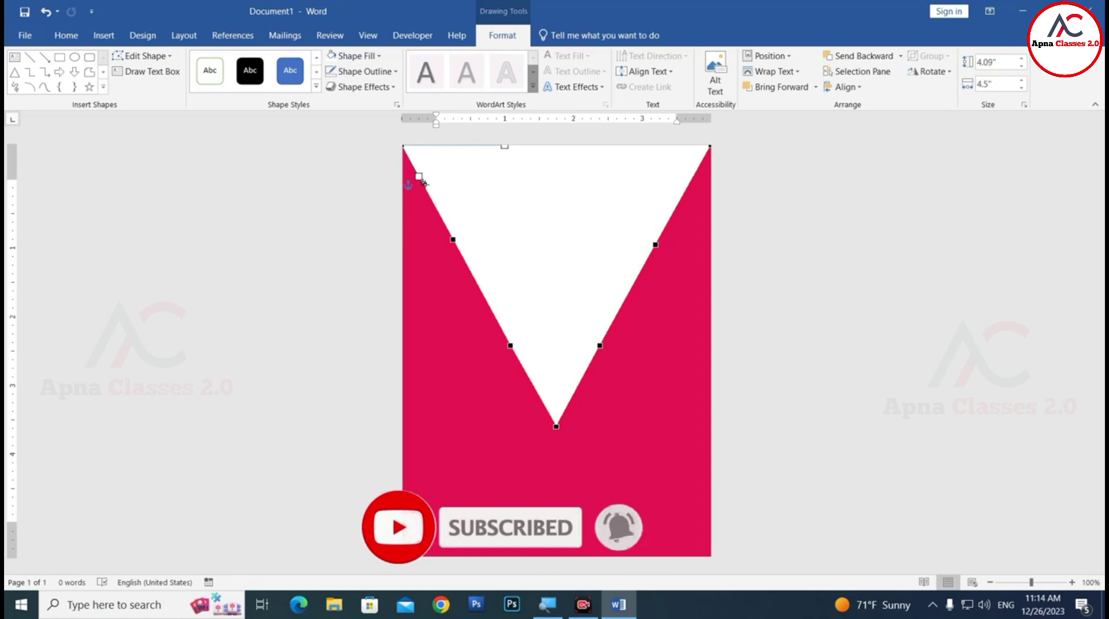
pyautogui.moveTo(418, 184); pyautogui.dragTo(404, 201)
pyautogui.hotkey('ctrl', 'z')
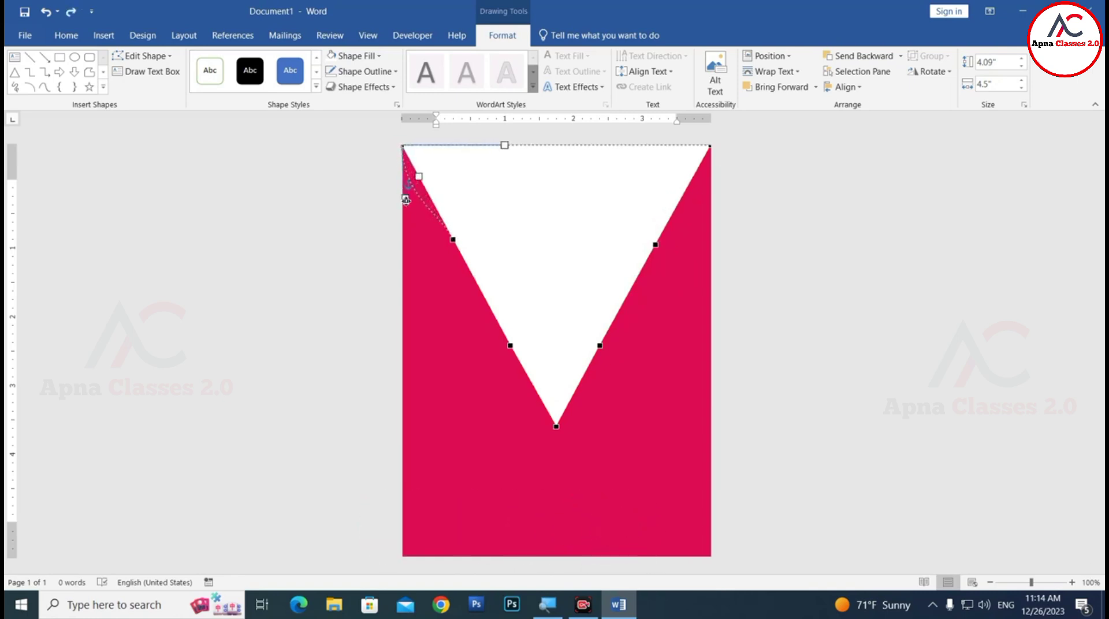
pyautogui.click(454, 238)
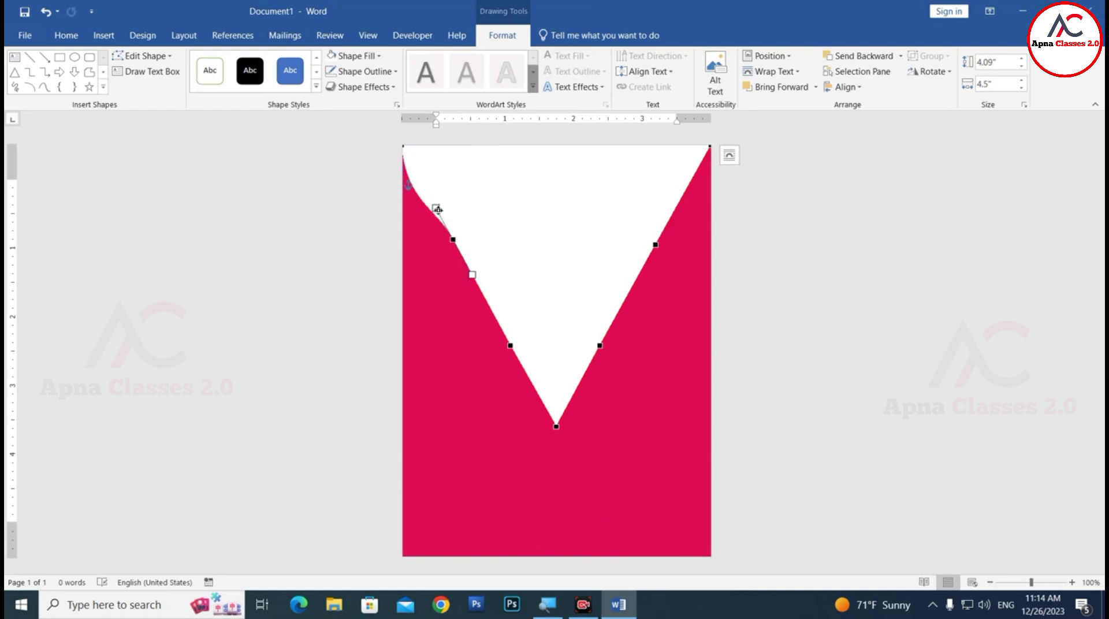
pyautogui.moveTo(435, 208); pyautogui.dragTo(425, 220)
pyautogui.moveTo(425, 220); pyautogui.dragTo(422, 219)
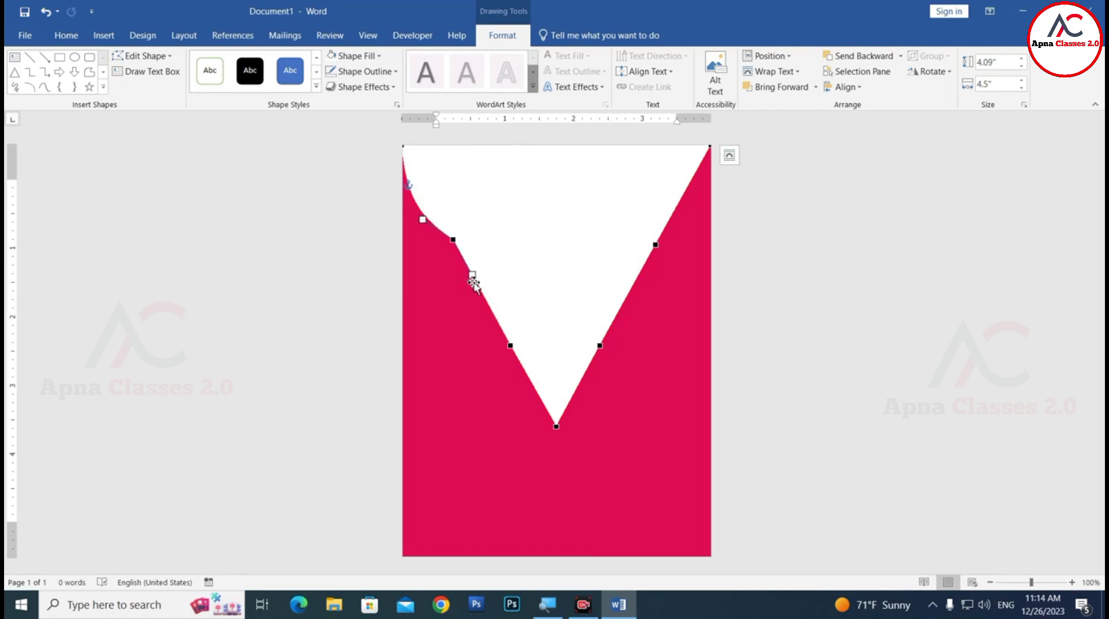
# Bend the lower-left side and the lower-right edge into rounded scallops.
pyautogui.moveTo(473, 276); pyautogui.dragTo(455, 288)
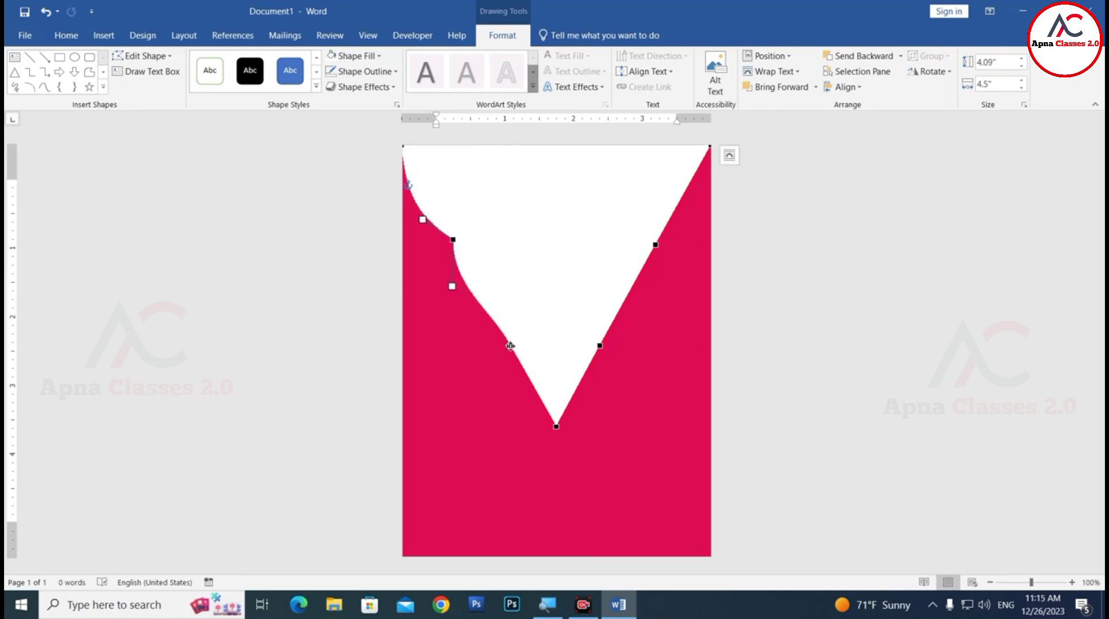
pyautogui.moveTo(510, 345); pyautogui.dragTo(479, 327)
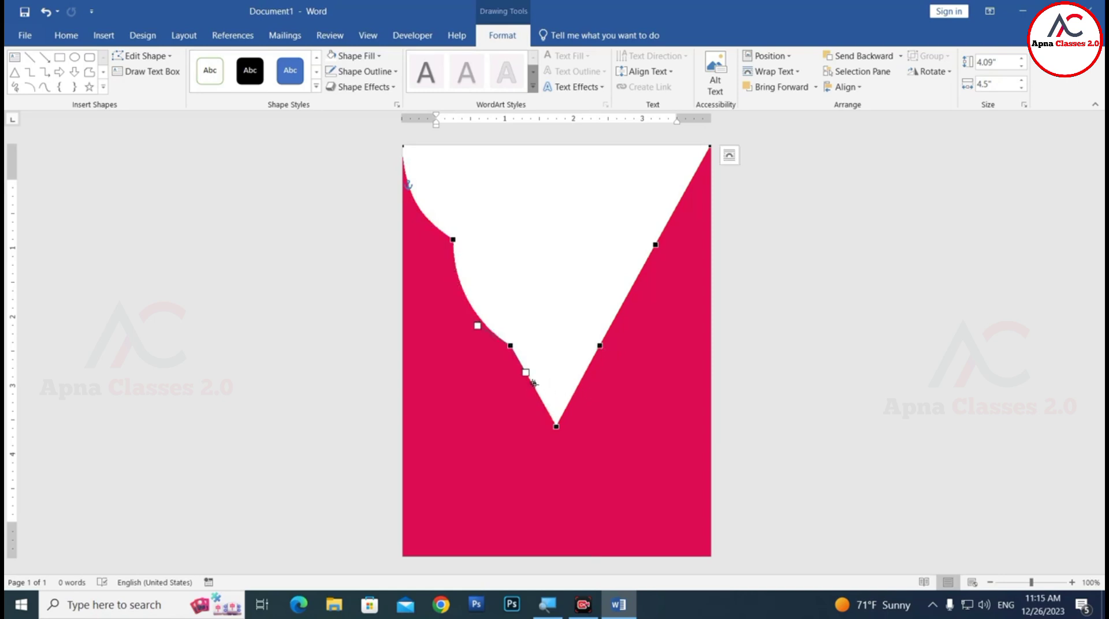
pyautogui.moveTo(526, 372)
pyautogui.mouseDown()
pyautogui.moveTo(512, 379)
pyautogui.moveTo(530, 410)
pyautogui.moveTo(586, 407)
pyautogui.moveTo(601, 379)
pyautogui.mouseUp()
pyautogui.click(556, 428)
pyautogui.click(600, 346)
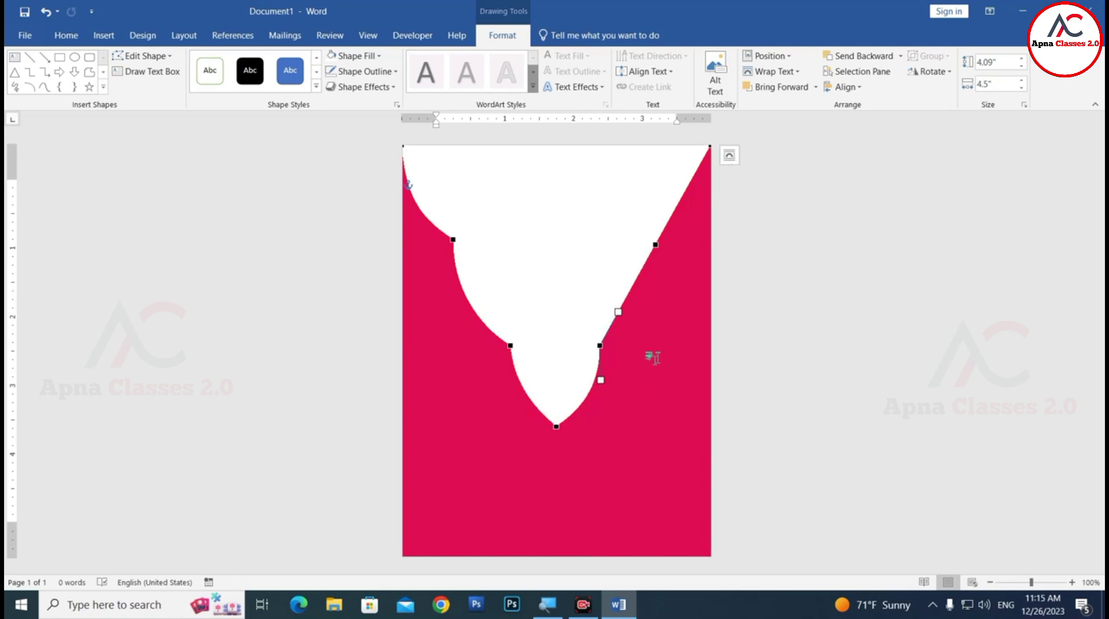
pyautogui.moveTo(618, 313); pyautogui.dragTo(629, 329)
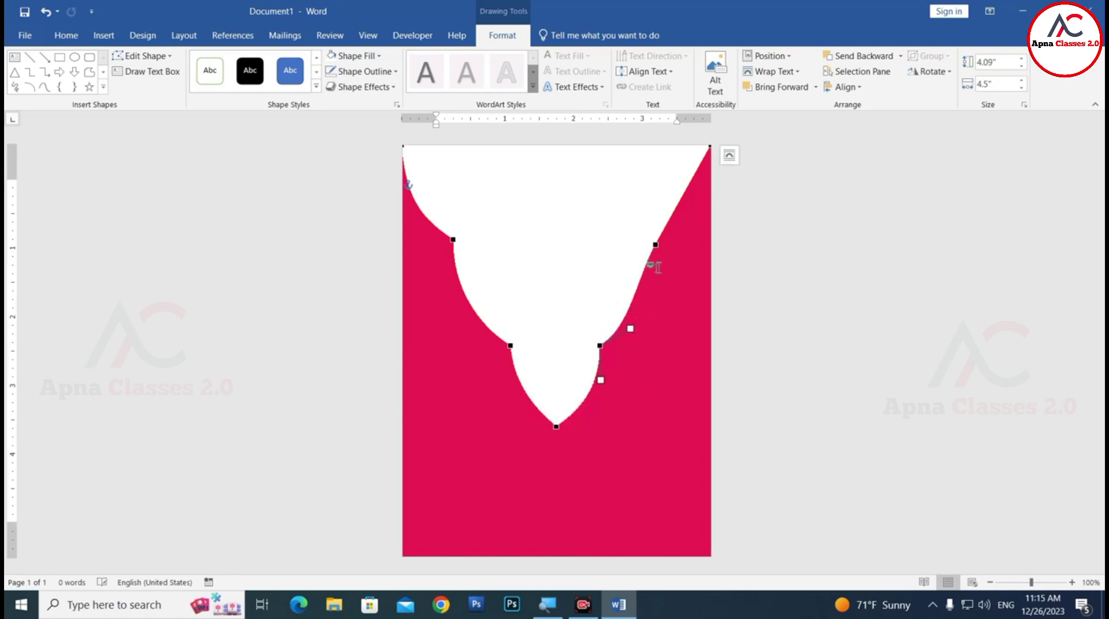
# Curve the middle-right, upper-right and top-right segments to mirror the left scallops.
pyautogui.click(655, 247)
pyautogui.moveTo(637, 279); pyautogui.dragTo(657, 291)
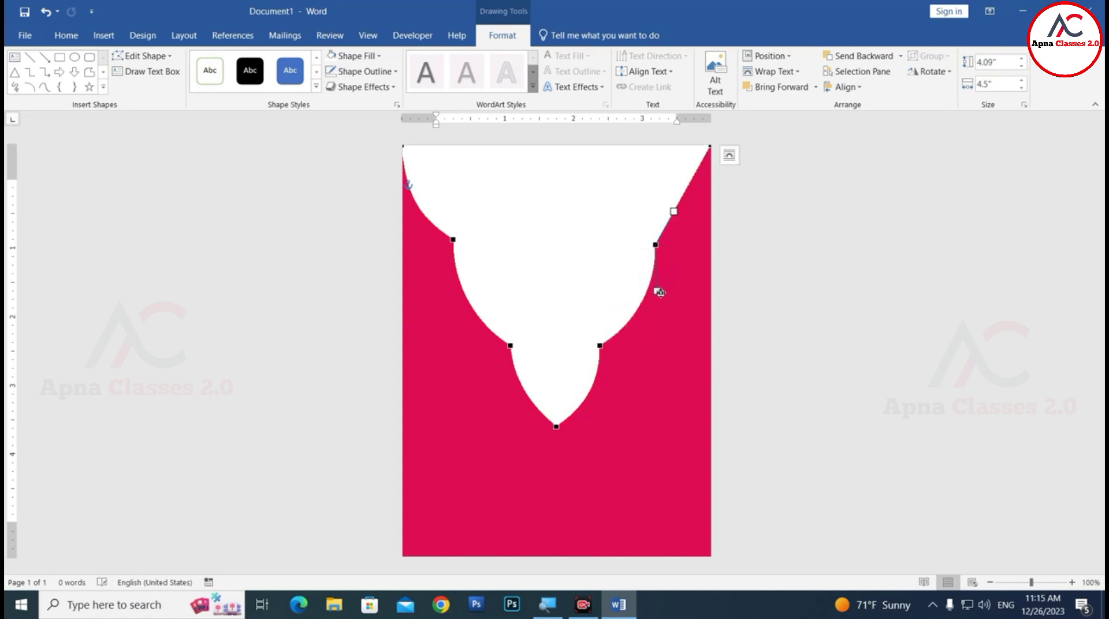
pyautogui.moveTo(675, 213); pyautogui.dragTo(691, 228)
pyautogui.click(710, 147)
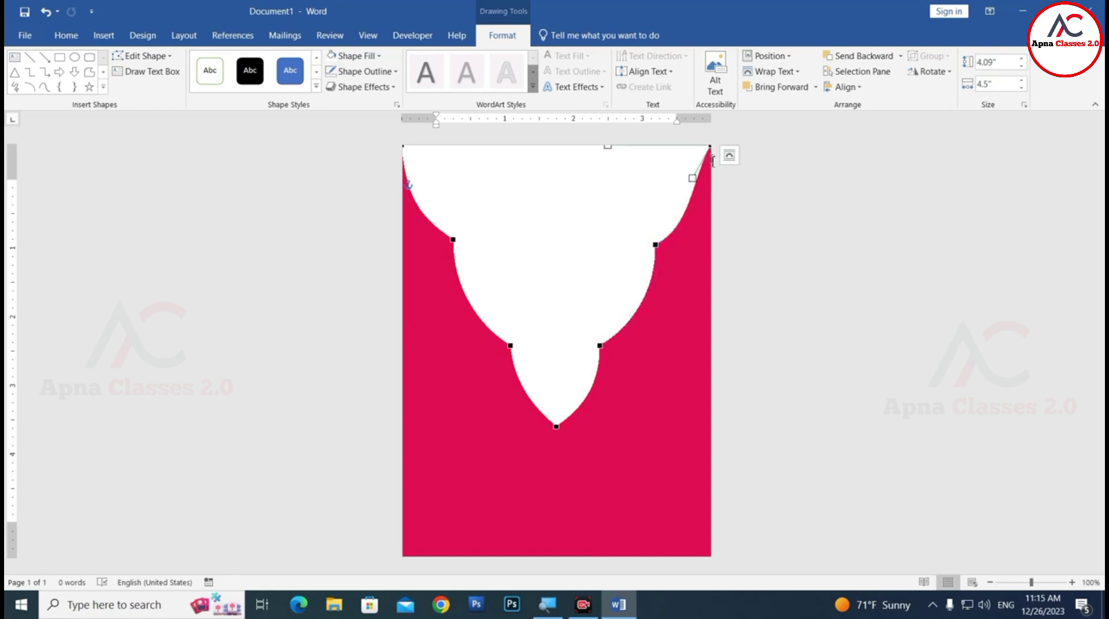
pyautogui.moveTo(693, 180); pyautogui.dragTo(710, 185)
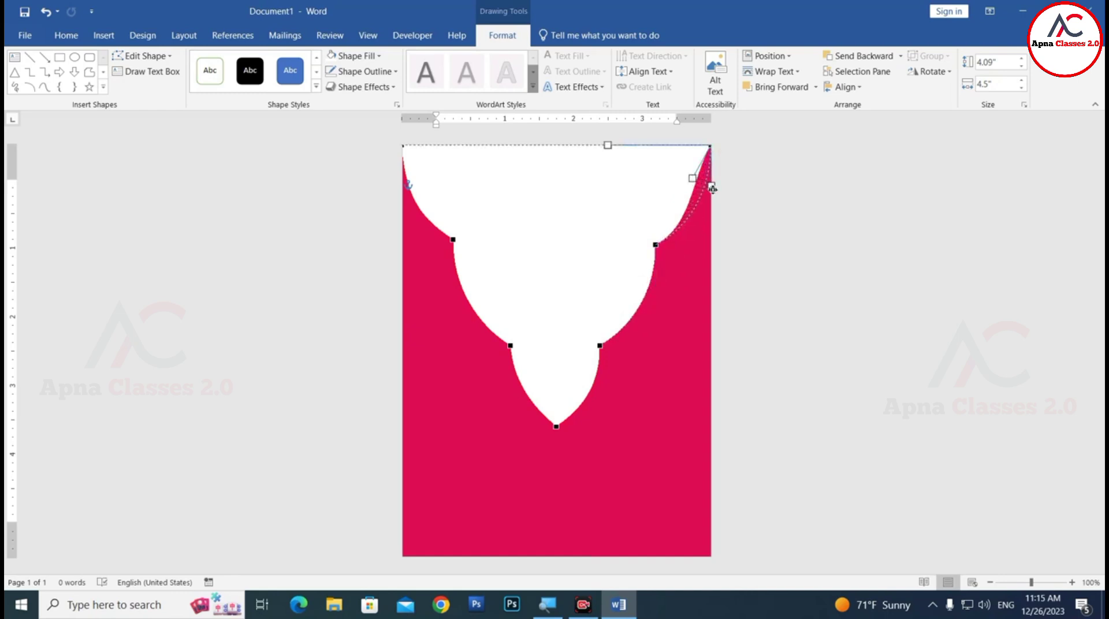
pyautogui.keyDown('ctrl'); pyautogui.scroll(-5, 649, 309); pyautogui.keyUp('ctrl')
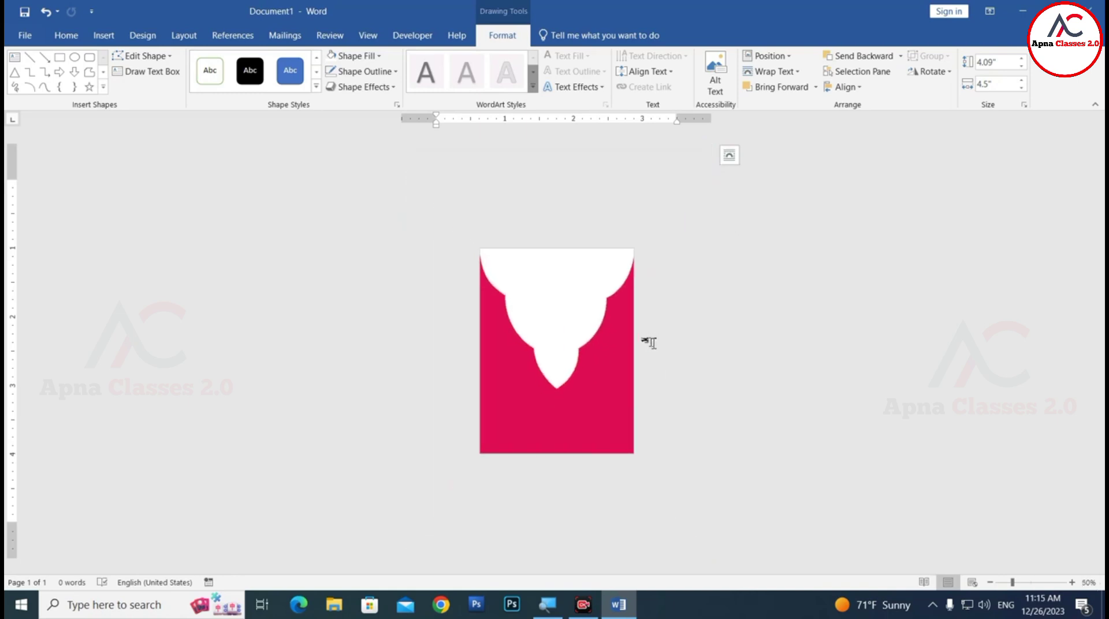
pyautogui.keyDown('ctrl'); pyautogui.scroll(4, 646, 342); pyautogui.keyUp('ctrl')
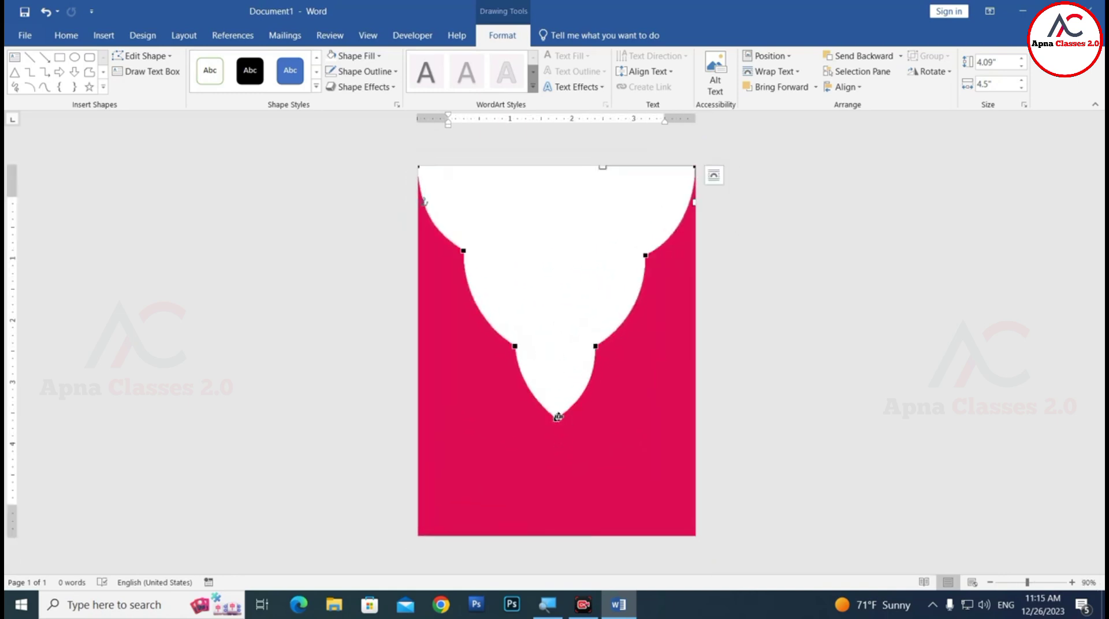
# Reshape the bottom tip and pull it down so the cutout is 4.23" tall.
pyautogui.click(557, 420)
pyautogui.moveTo(582, 402); pyautogui.dragTo(580, 401)
pyautogui.keyDown('ctrl'); pyautogui.scroll(1, 586, 415); pyautogui.keyUp('ctrl')
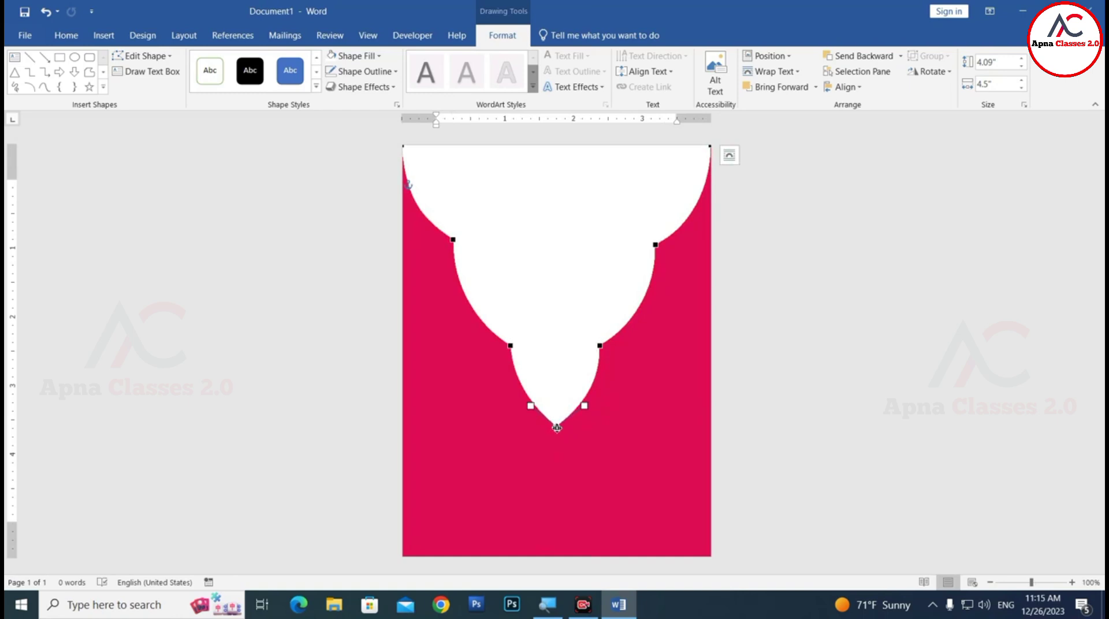
pyautogui.moveTo(557, 428); pyautogui.dragTo(556, 435)
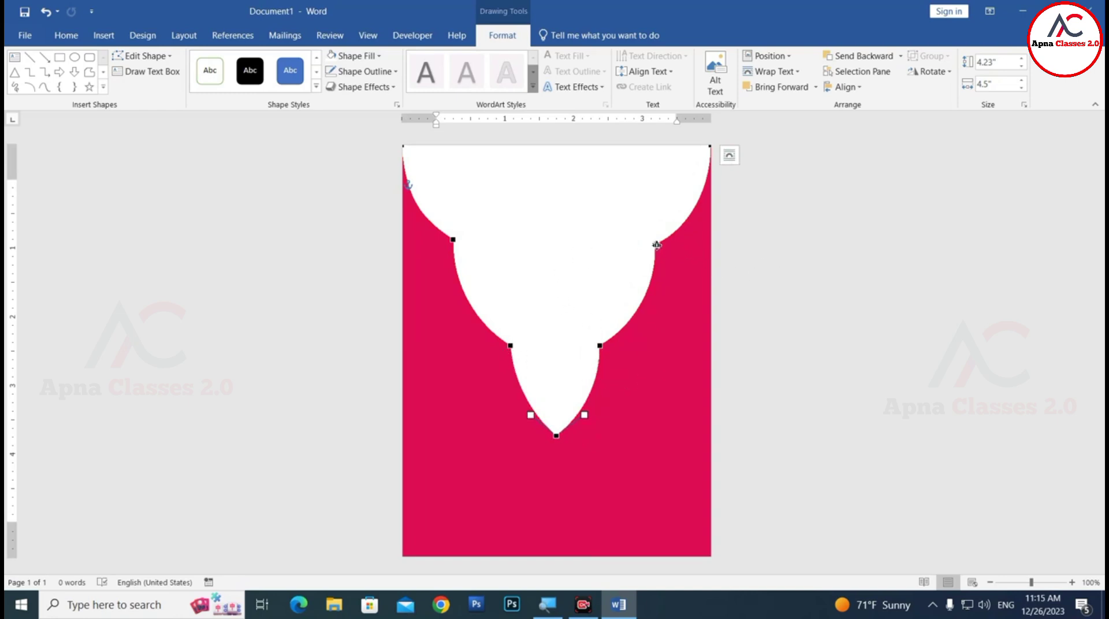
pyautogui.click(760, 304)
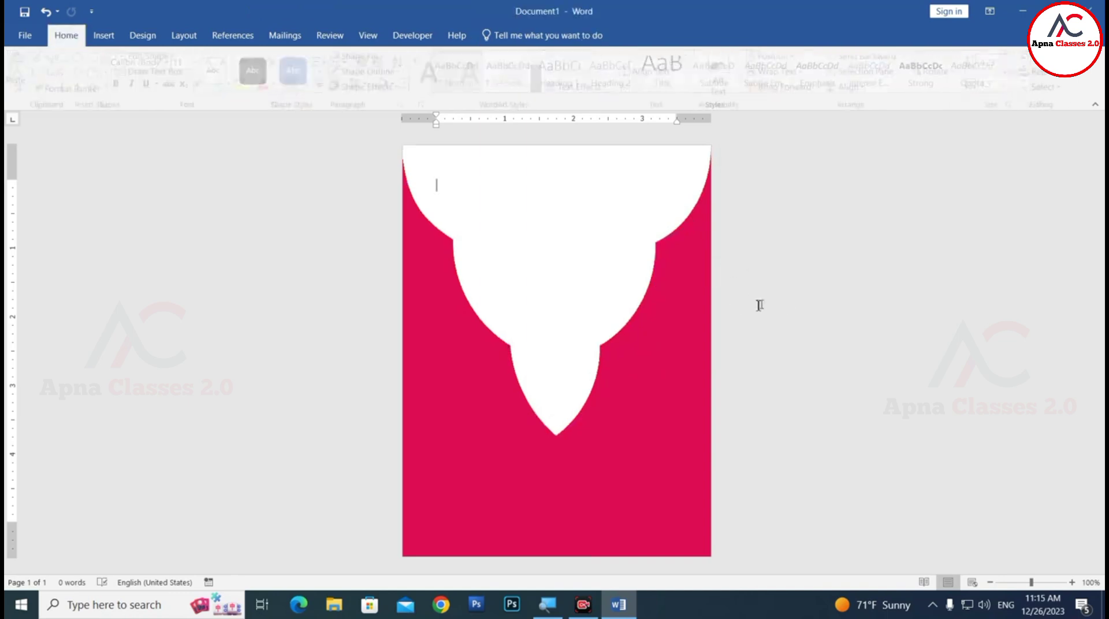
pyautogui.keyDown('ctrl'); pyautogui.scroll(-5, 655, 335); pyautogui.keyUp('ctrl')
pyautogui.scroll(1, 646, 351)
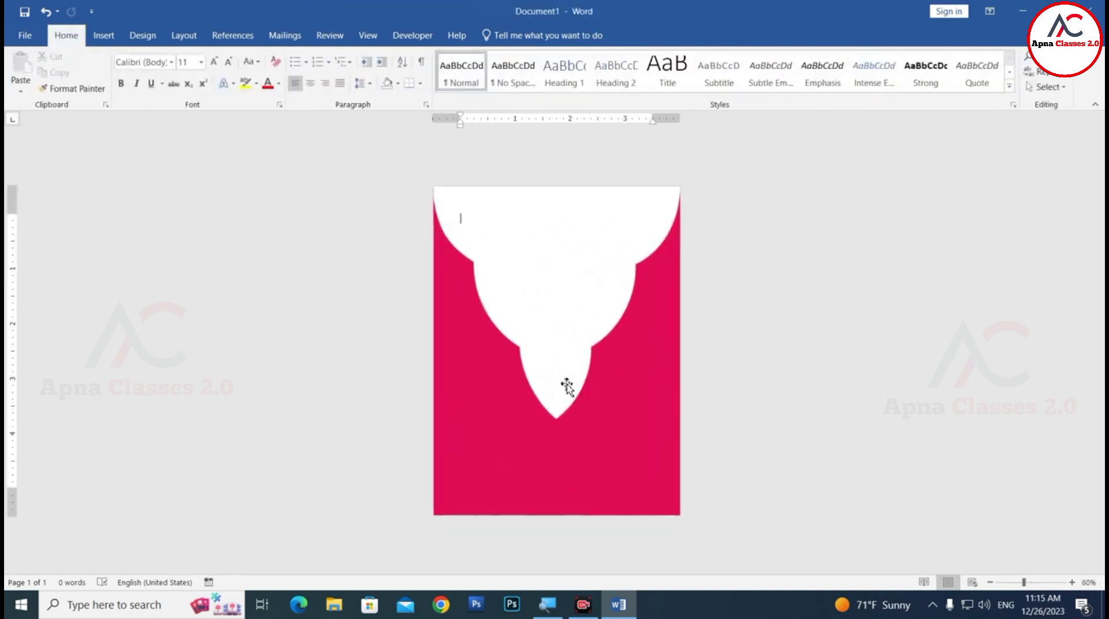
# Nudge the white cutout slightly and outline it with the recent pink colour.
pyautogui.click(449, 345)
pyautogui.moveTo(500, 369); pyautogui.dragTo(509, 377)
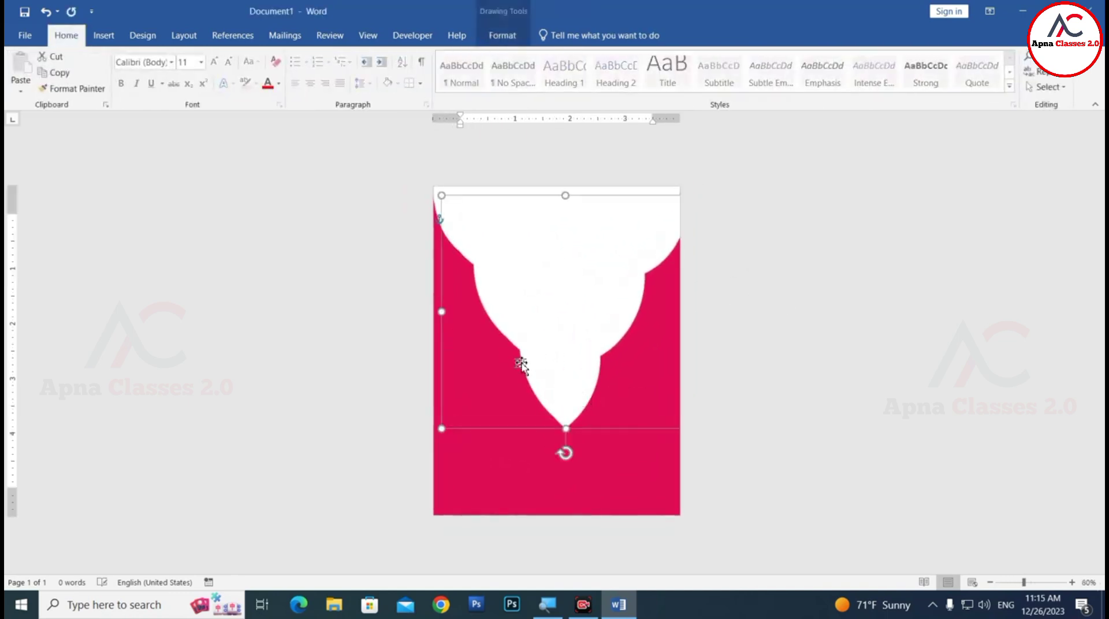
pyautogui.click(502, 35)
pyautogui.click(355, 55)
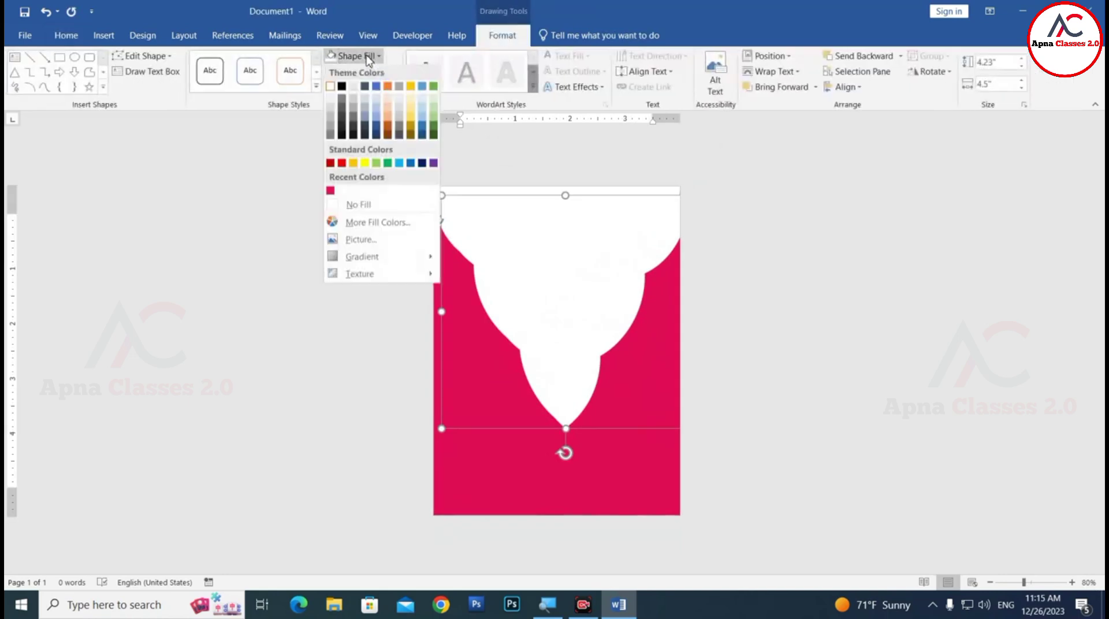
pyautogui.press('Escape')
pyautogui.click(363, 71)
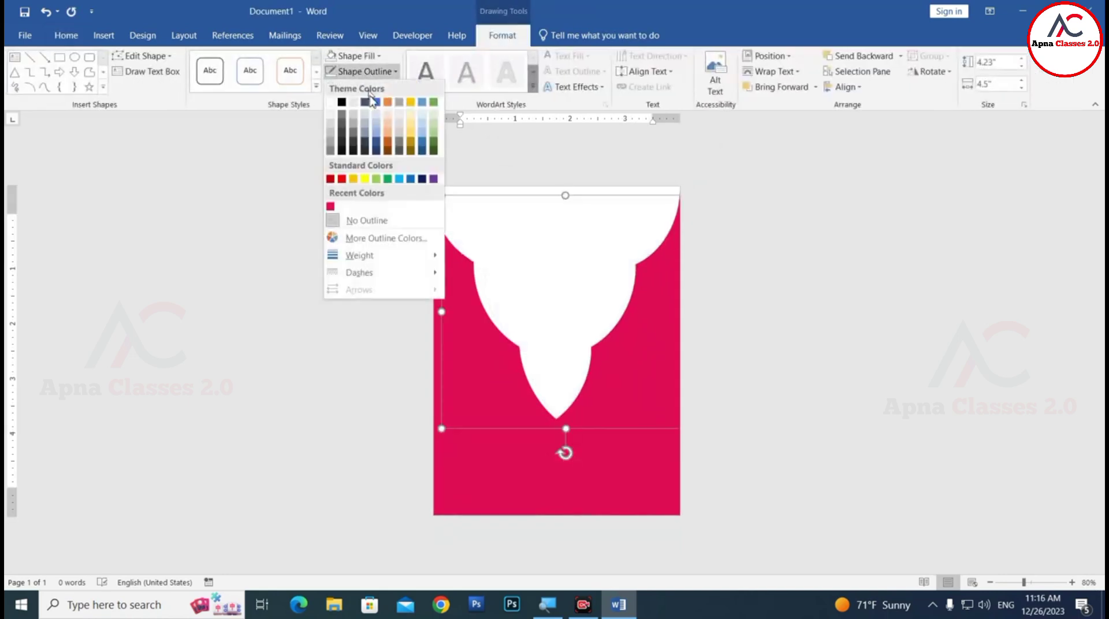
pyautogui.click(330, 206)
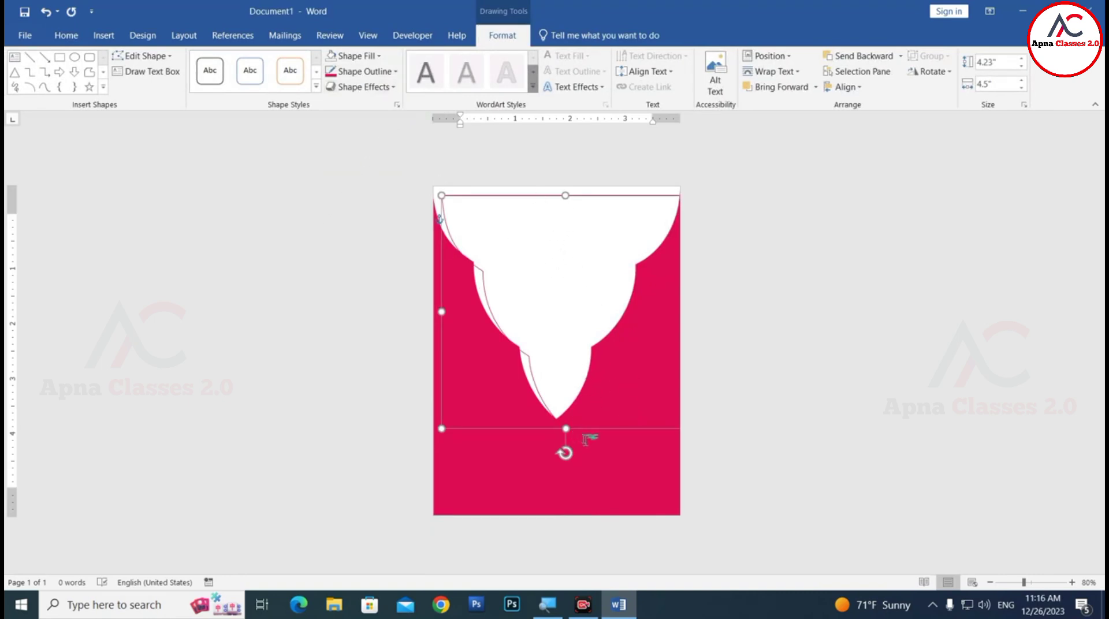
# Resize and reposition the cutout against the page top, settling at 3.98 × 4.11 inches.
pyautogui.moveTo(596, 432); pyautogui.dragTo(588, 421)
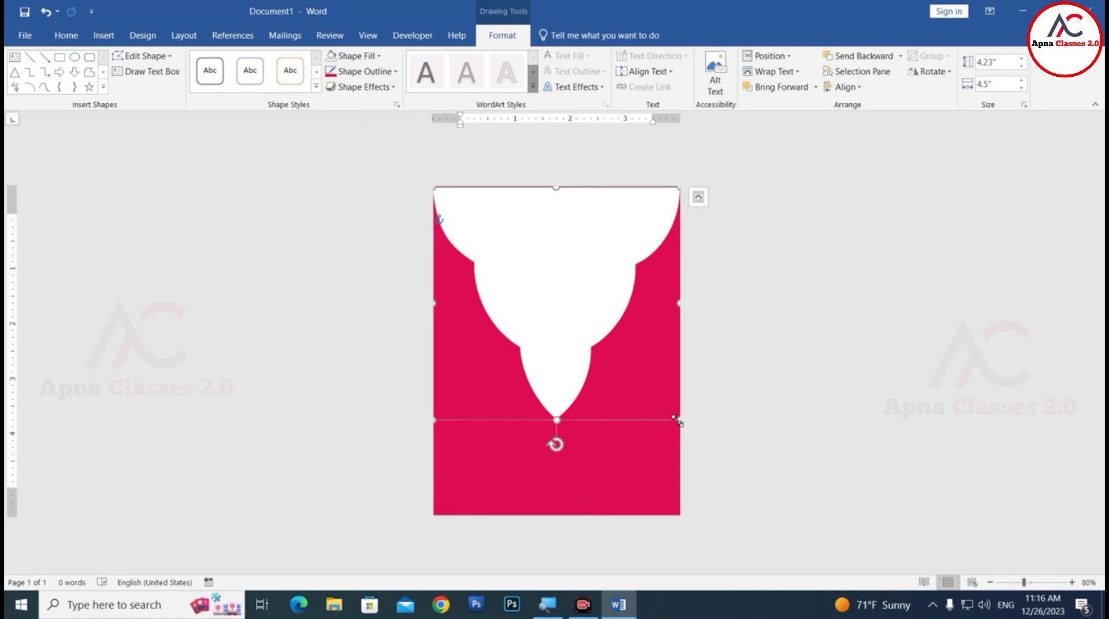
pyautogui.moveTo(676, 422); pyautogui.dragTo(669, 414)
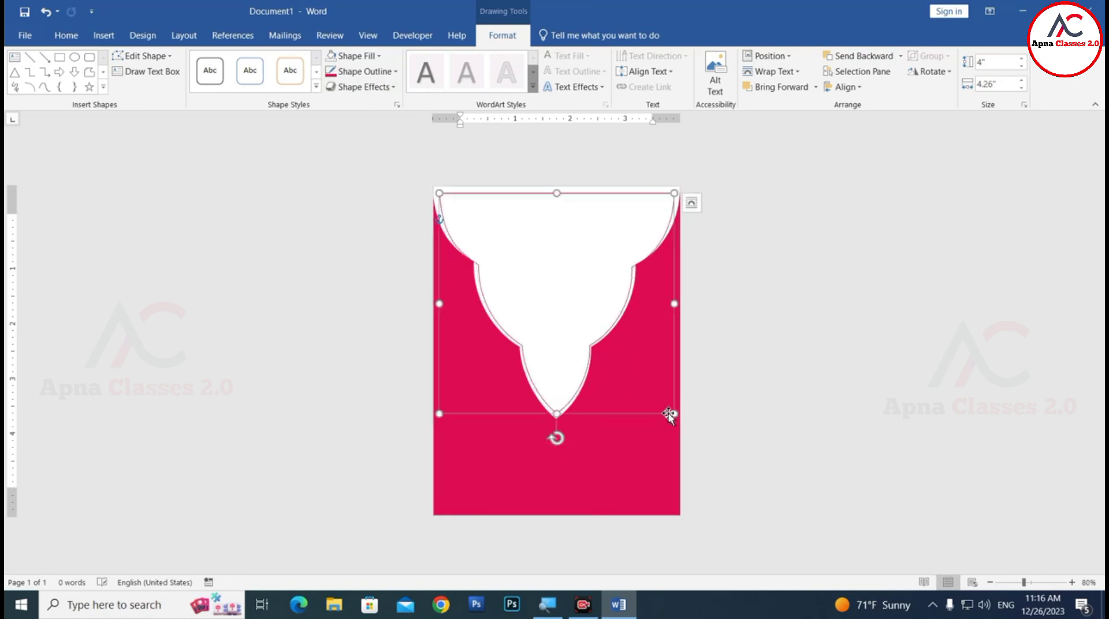
pyautogui.moveTo(556, 194); pyautogui.dragTo(556, 188)
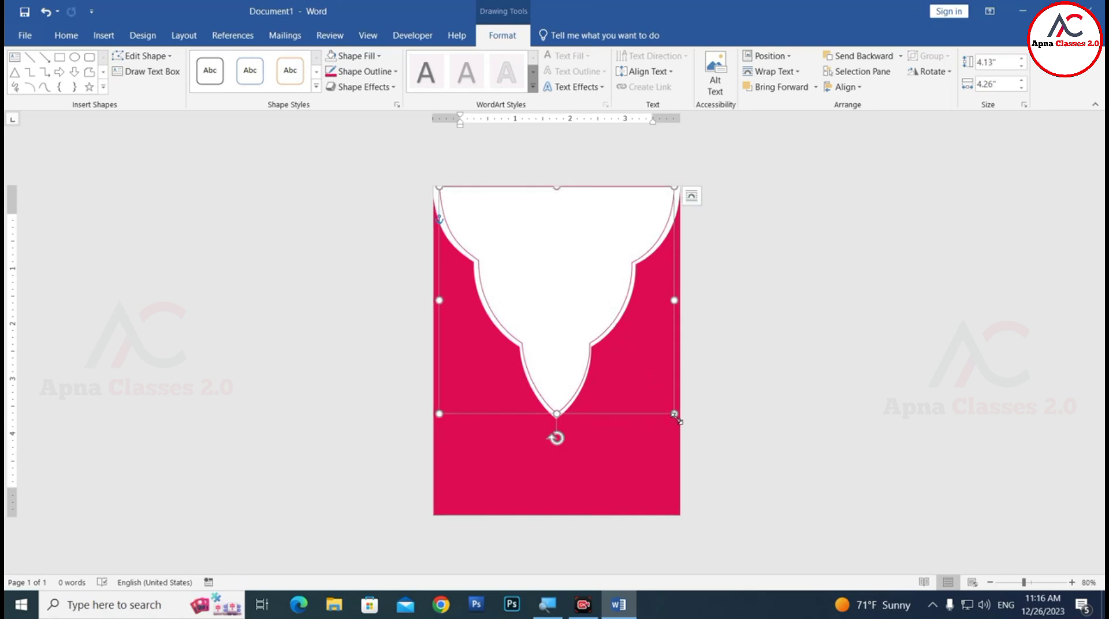
pyautogui.moveTo(674, 415); pyautogui.dragTo(669, 409)
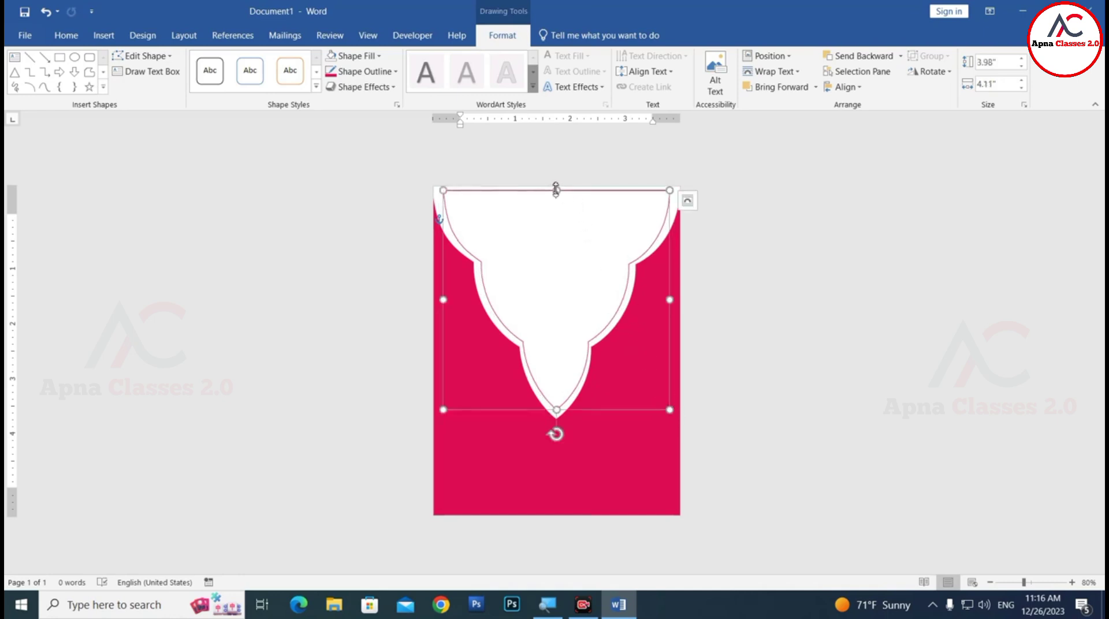
pyautogui.moveTo(555, 189); pyautogui.dragTo(554, 185)
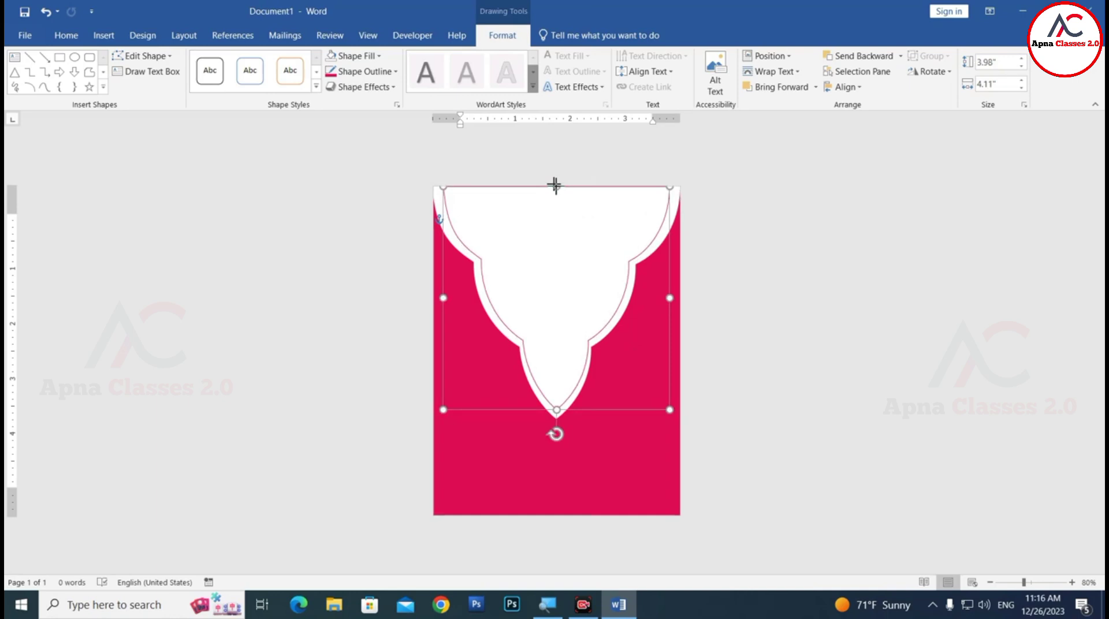
pyautogui.moveTo(555, 185); pyautogui.dragTo(554, 185)
pyautogui.hotkey('ctrl', 'z')
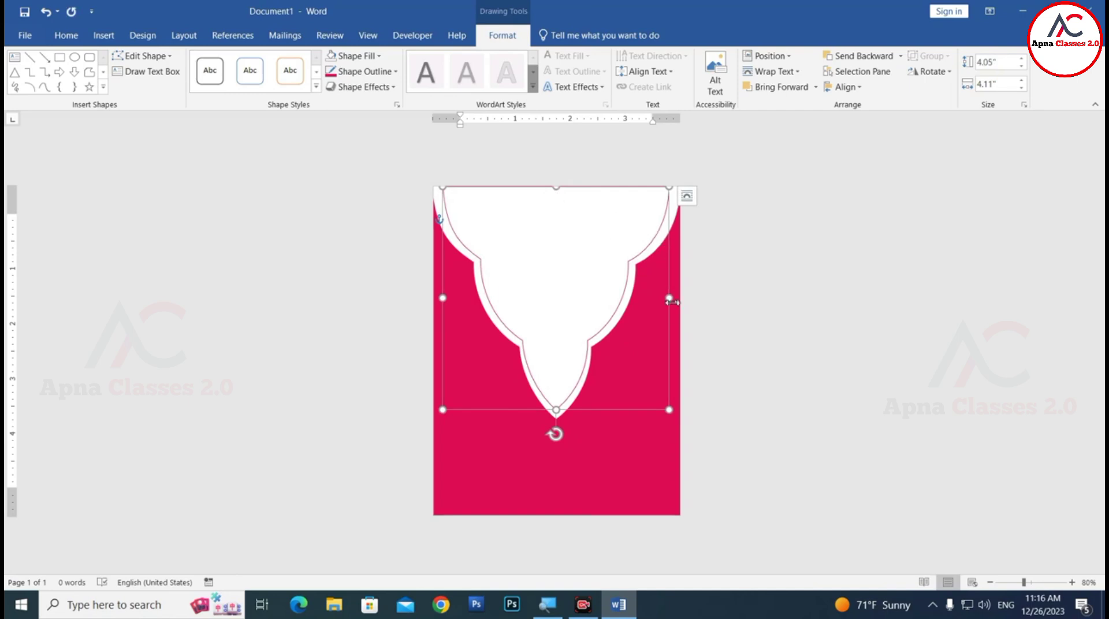
pyautogui.moveTo(670, 300); pyautogui.dragTo(674, 297)
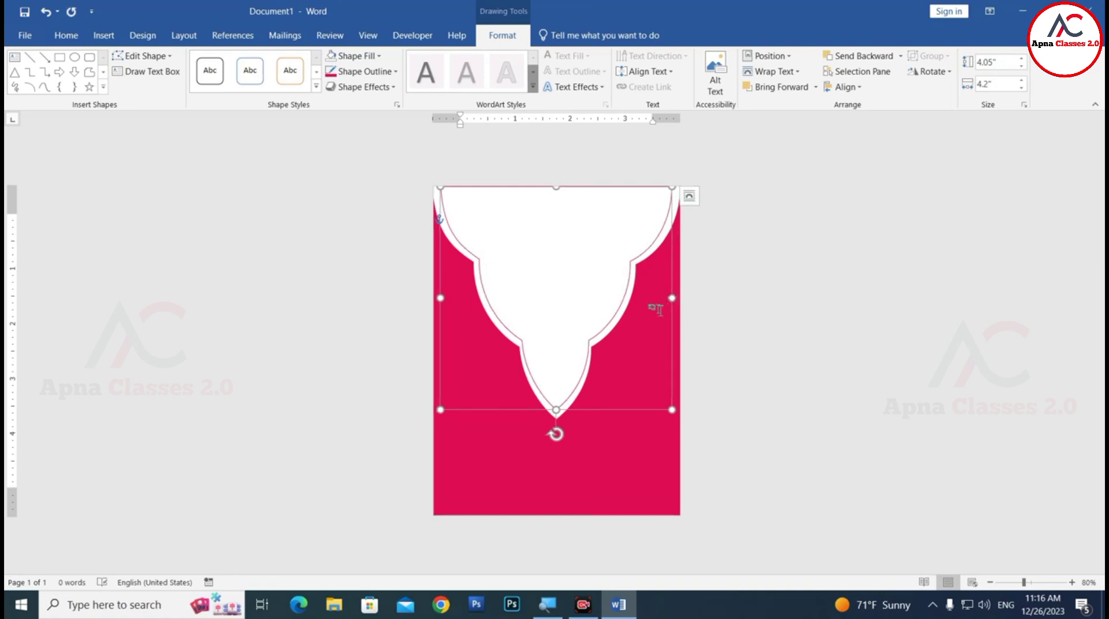
pyautogui.press('Down')
pyautogui.press('Down')
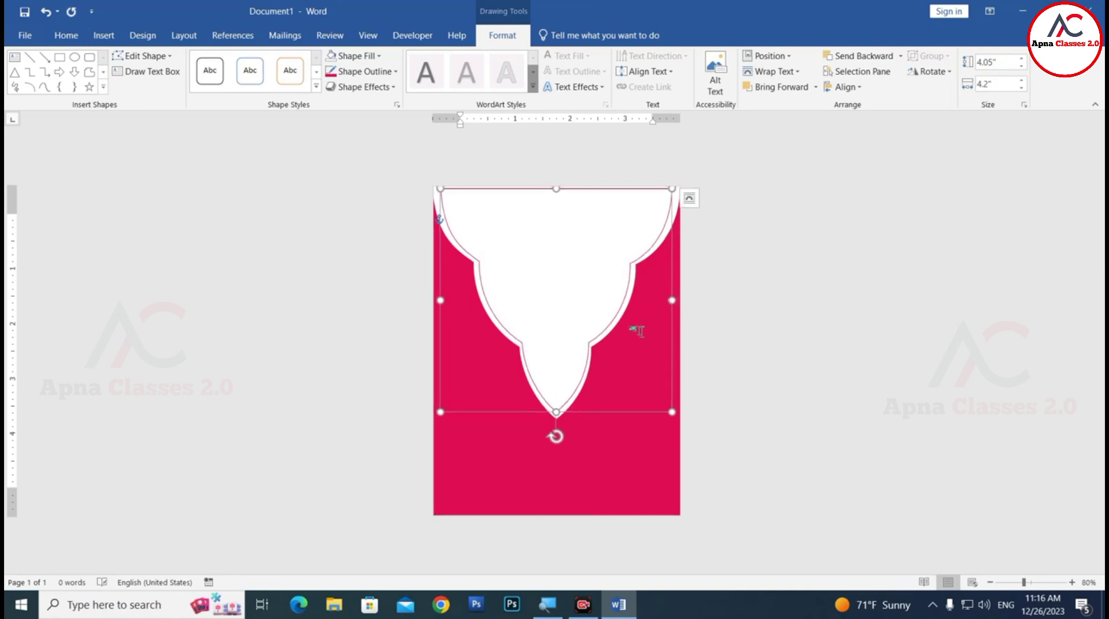
pyautogui.hotkey('ctrl', 'z')
pyautogui.hotkey('ctrl', 'z')
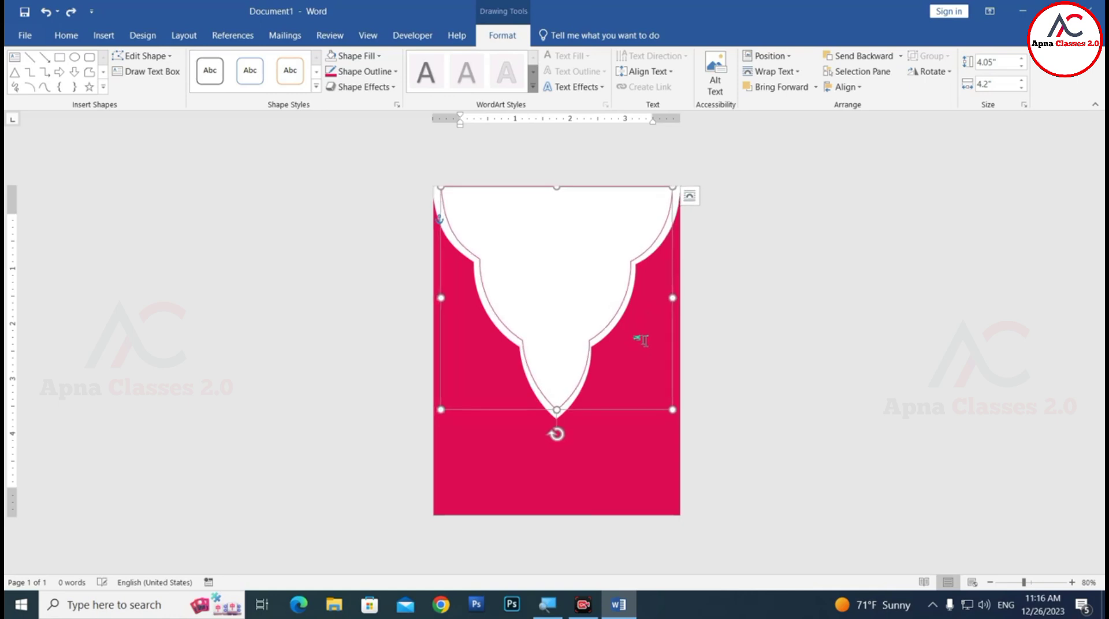
pyautogui.hotkey('ctrl', 'z')
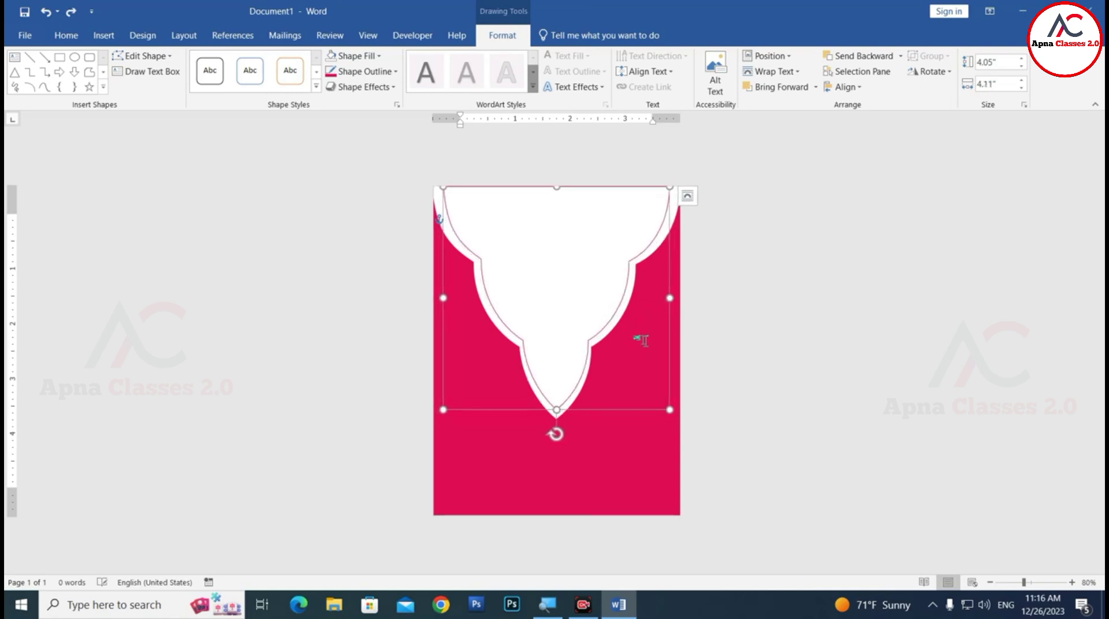
pyautogui.hotkey('ctrl', 'z')
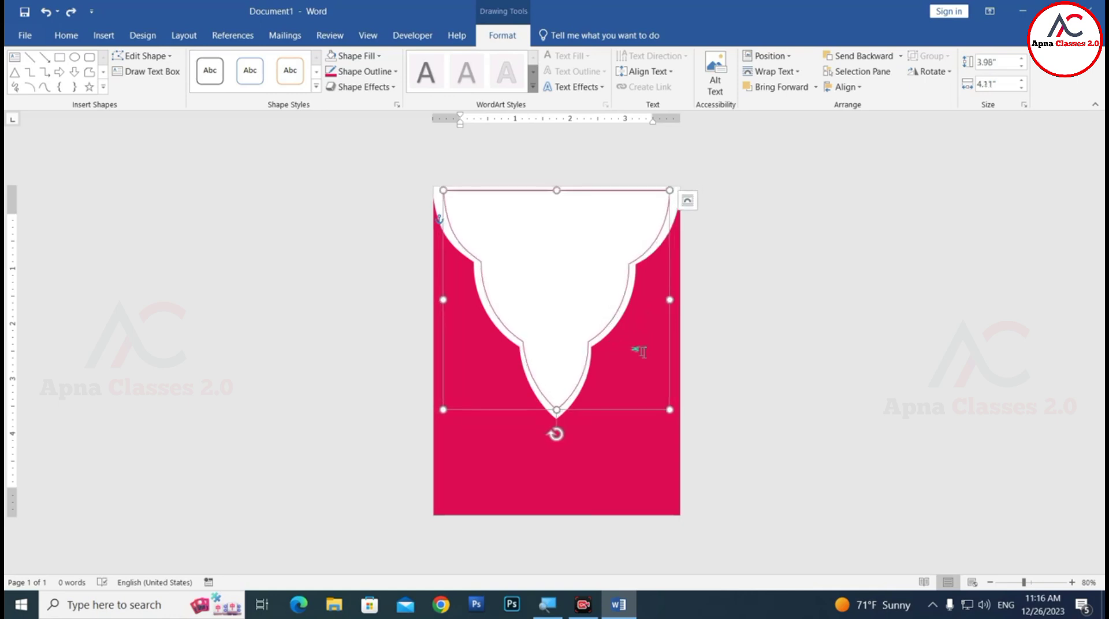
# Change the cutout's outline to a Round Dot dash style.
pyautogui.click(365, 72)
pyautogui.moveTo(378, 259)
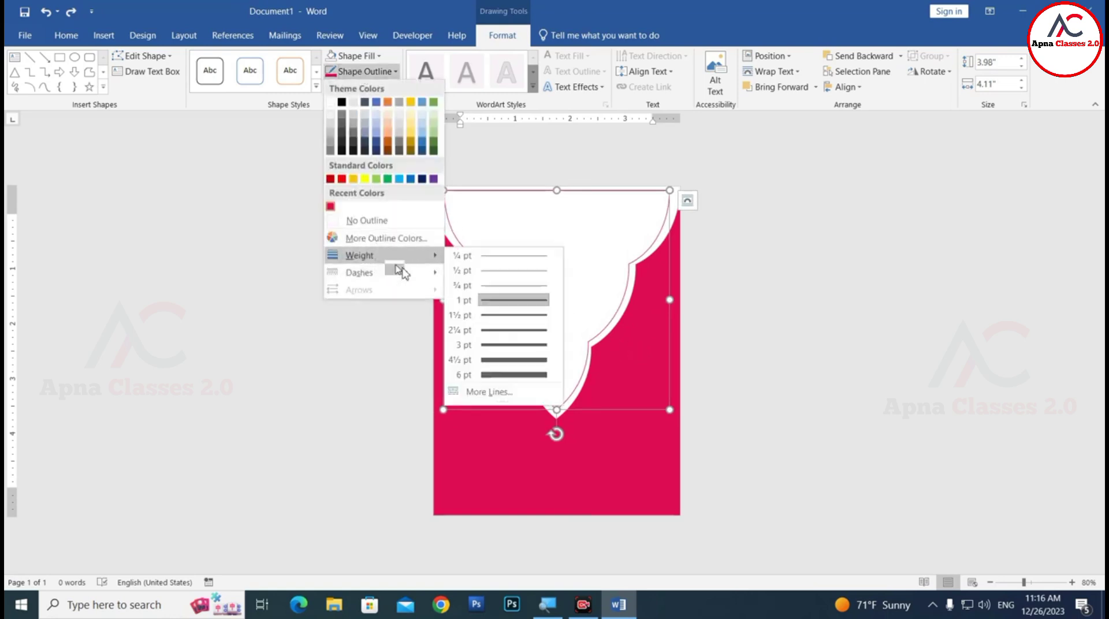
pyautogui.click(507, 321)
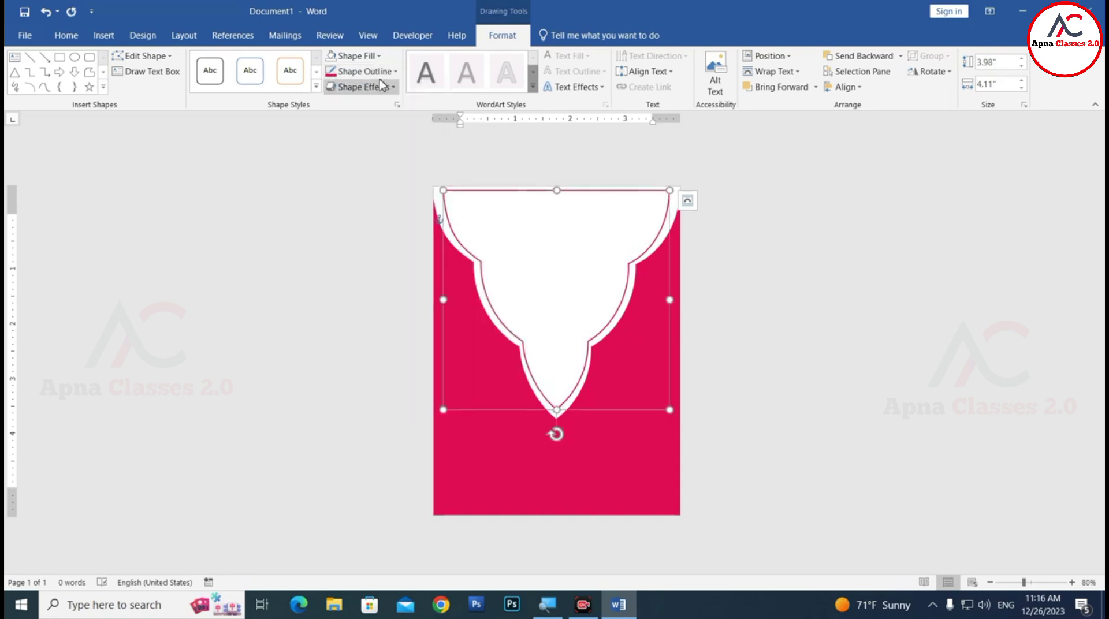
pyautogui.click(365, 72)
pyautogui.moveTo(395, 278)
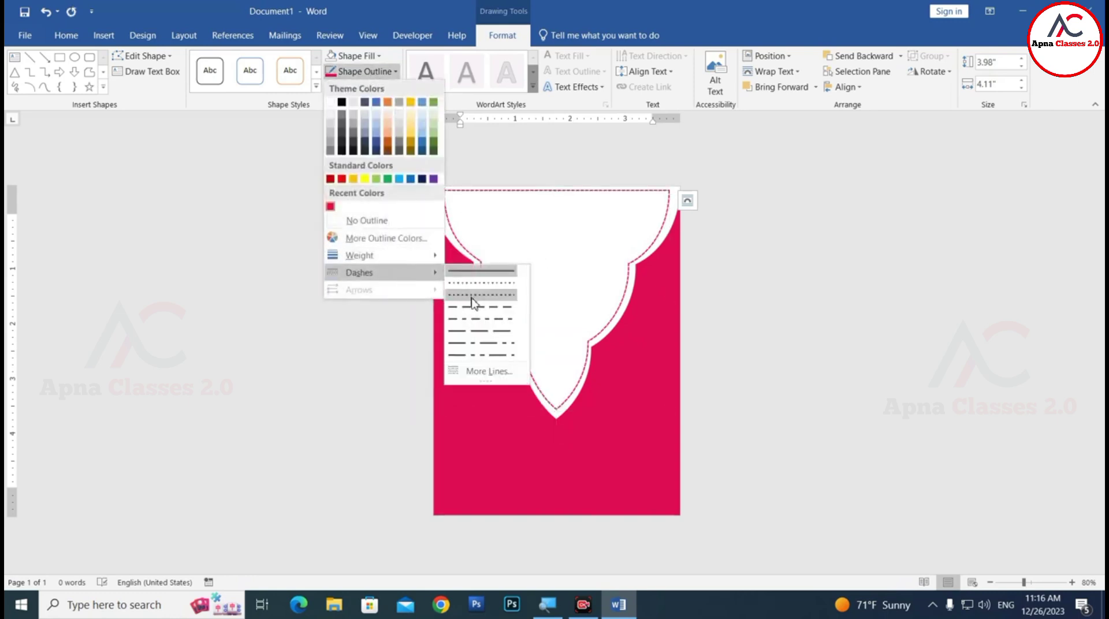
pyautogui.click(477, 296)
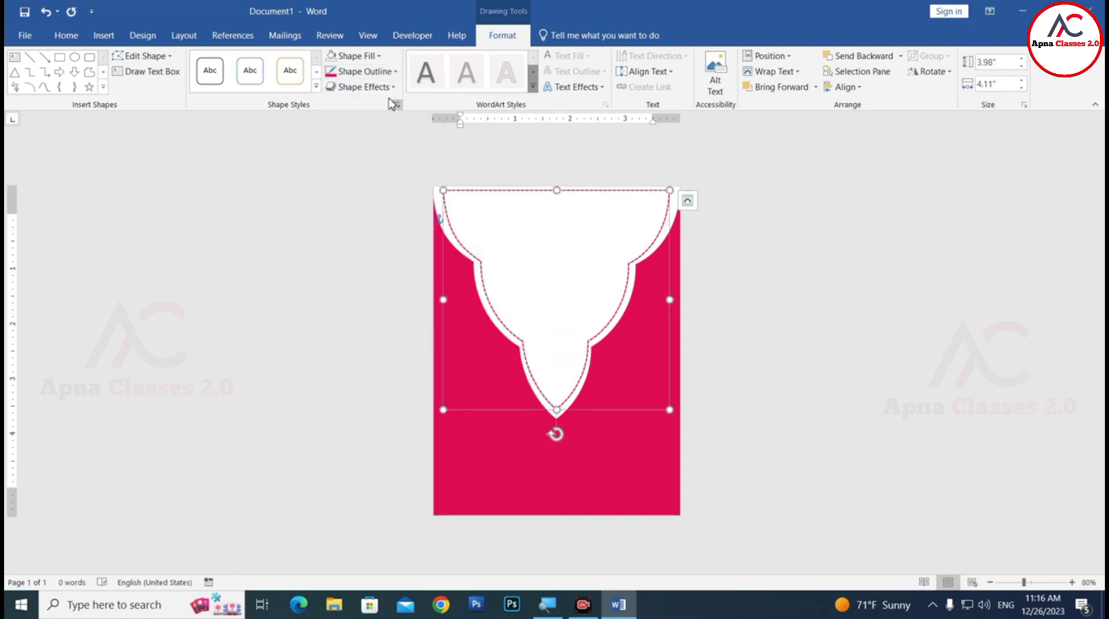
pyautogui.click(365, 72)
pyautogui.moveTo(394, 272)
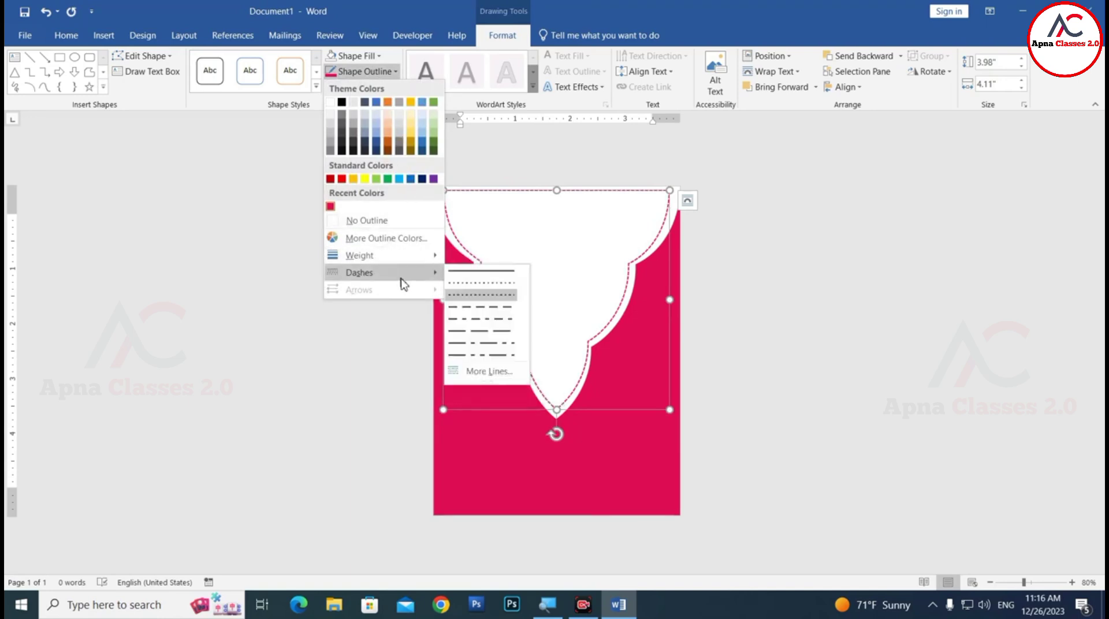
pyautogui.click(462, 290)
# Thicken the dotted outline to 3 pt.
pyautogui.click(365, 71)
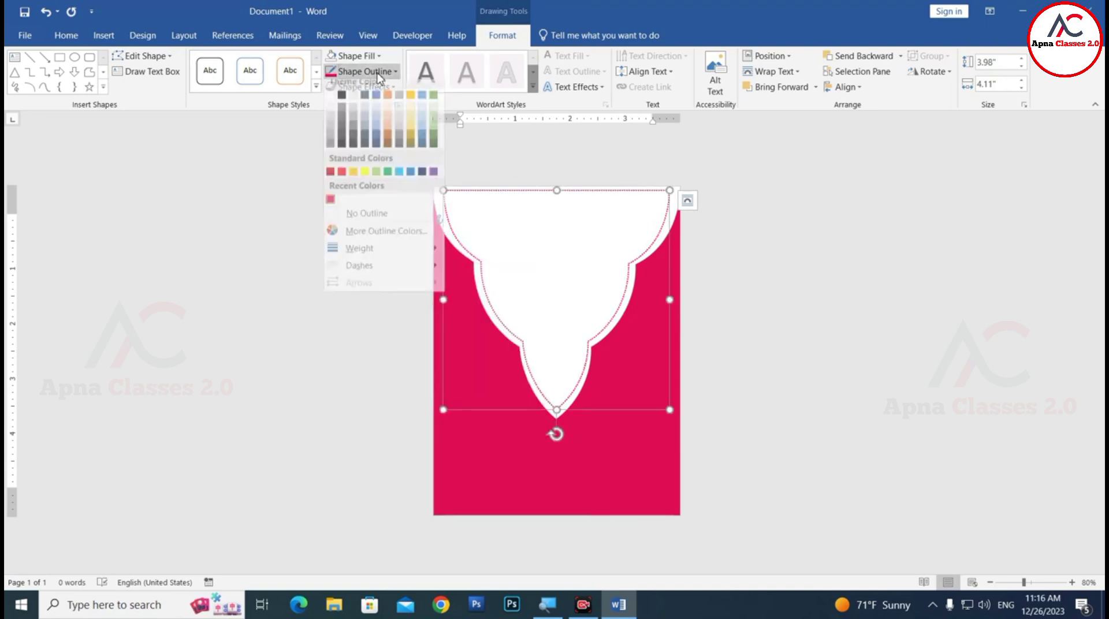
pyautogui.moveTo(399, 255)
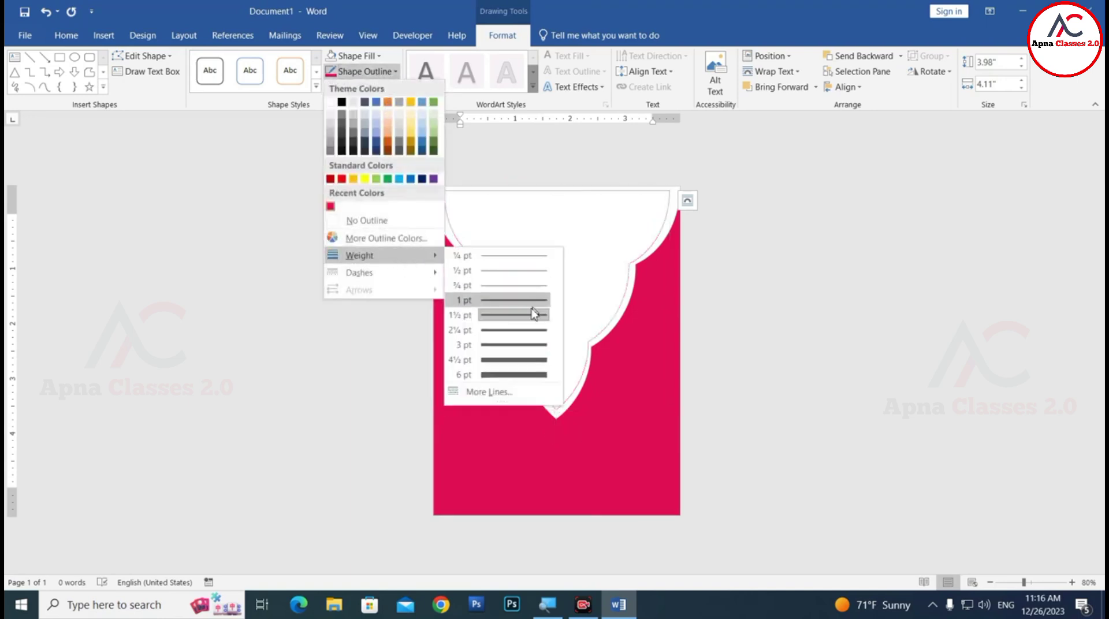
pyautogui.click(518, 344)
pyautogui.click(726, 321)
pyautogui.scroll(-1, 658, 344)
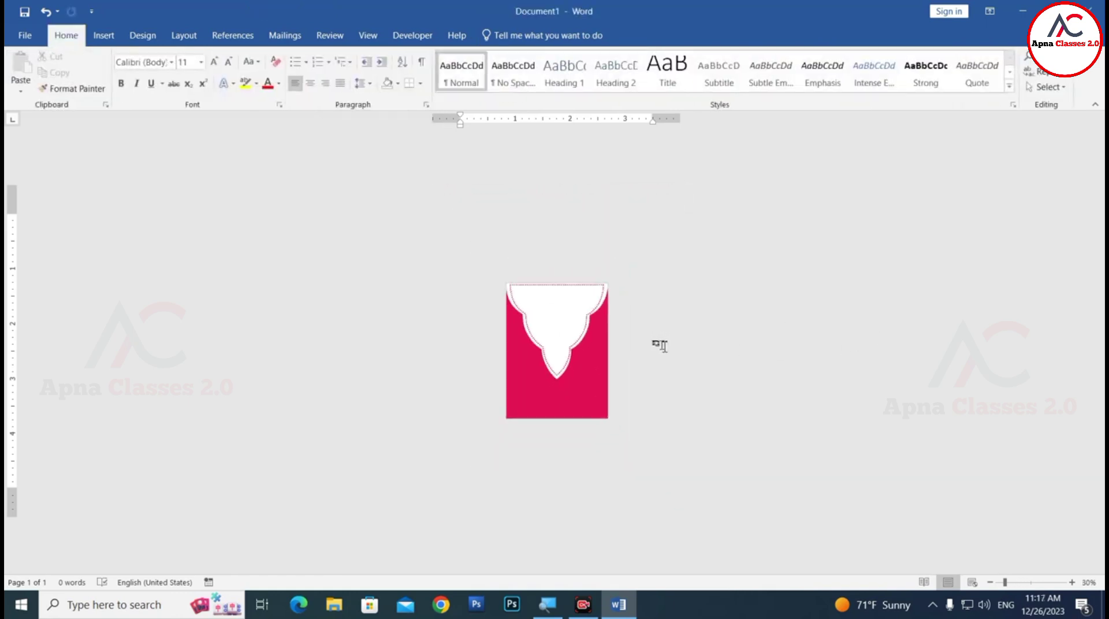
pyautogui.scroll(1, 552, 335)
pyautogui.scroll(1, 578, 346)
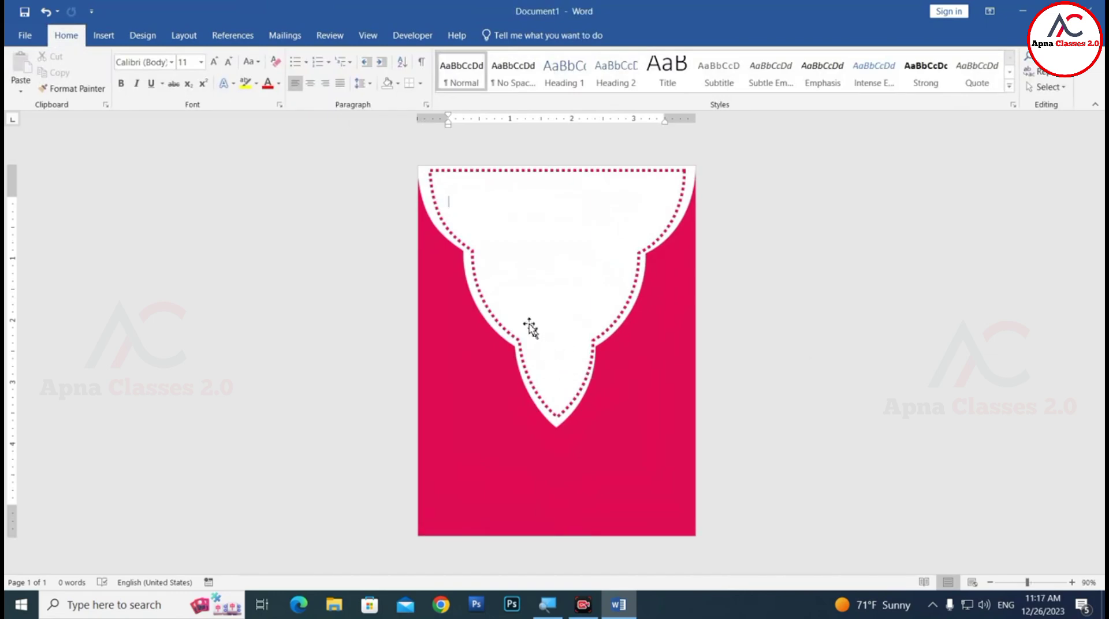
pyautogui.click(104, 35)
pyautogui.click(218, 90)
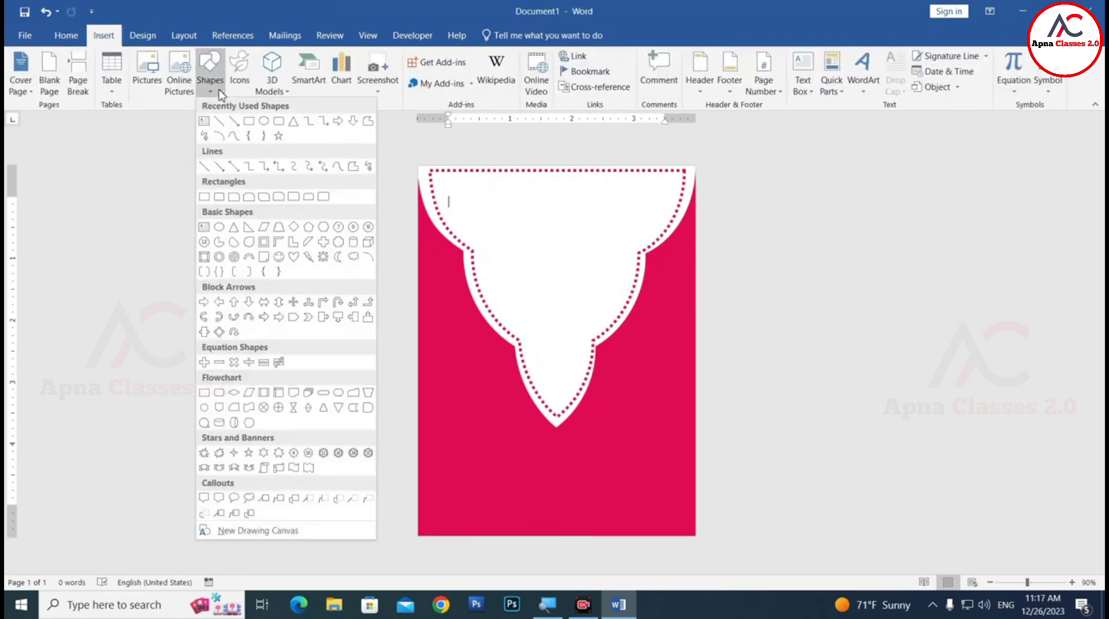
pyautogui.click(152, 74)
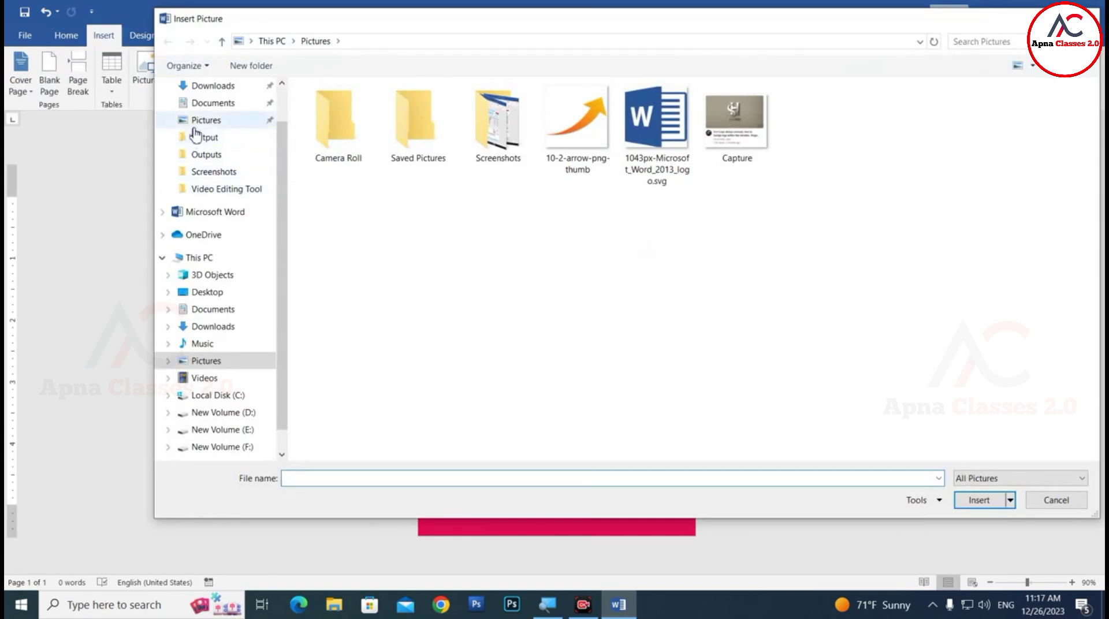
pyautogui.click(228, 292)
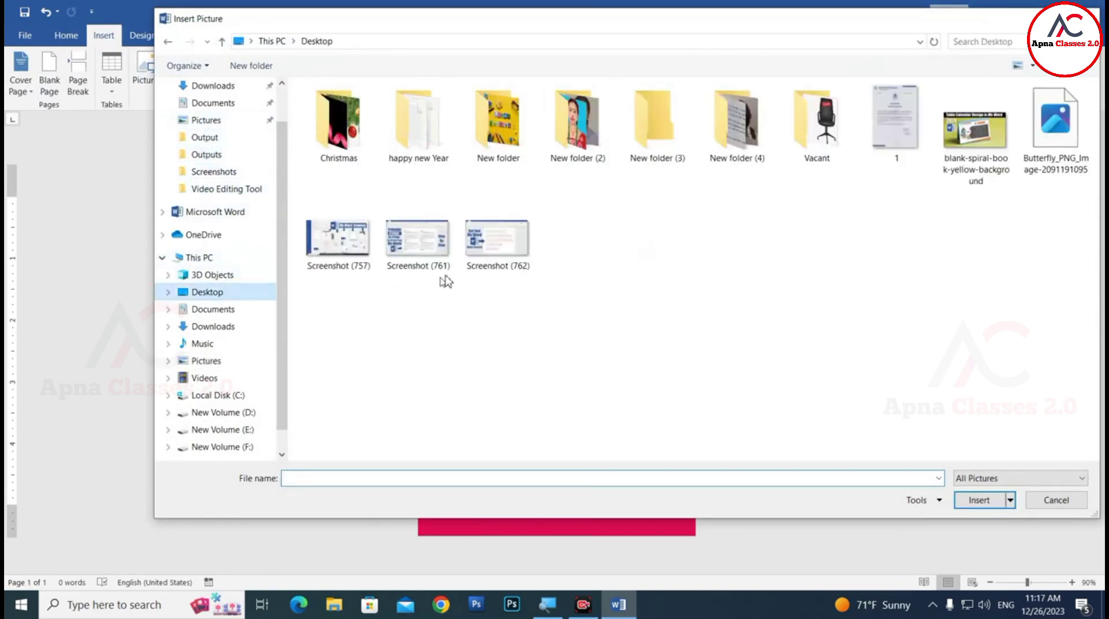
pyautogui.click(1037, 153)
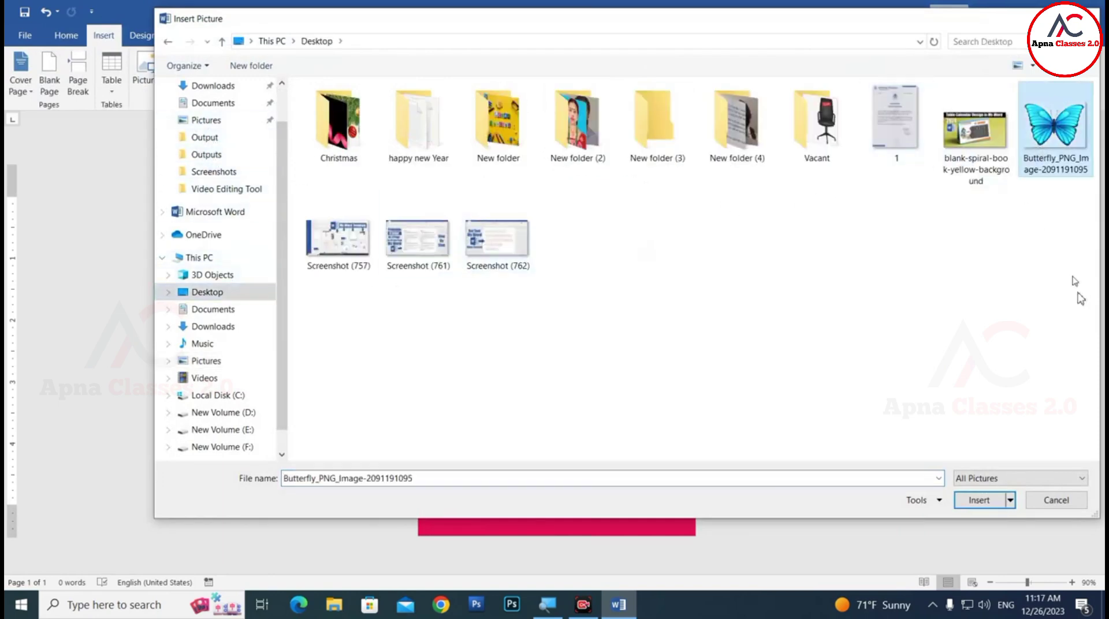
pyautogui.click(979, 500)
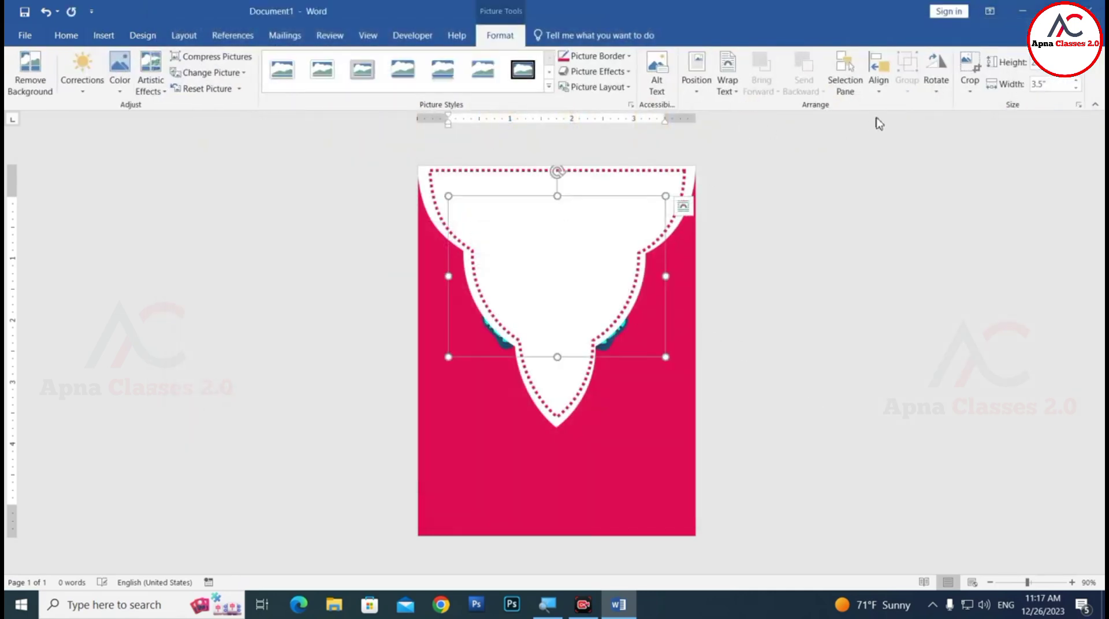
# Place the butterfly in front of text and shrink it to about 0.85 inches wide.
pyautogui.click(728, 75)
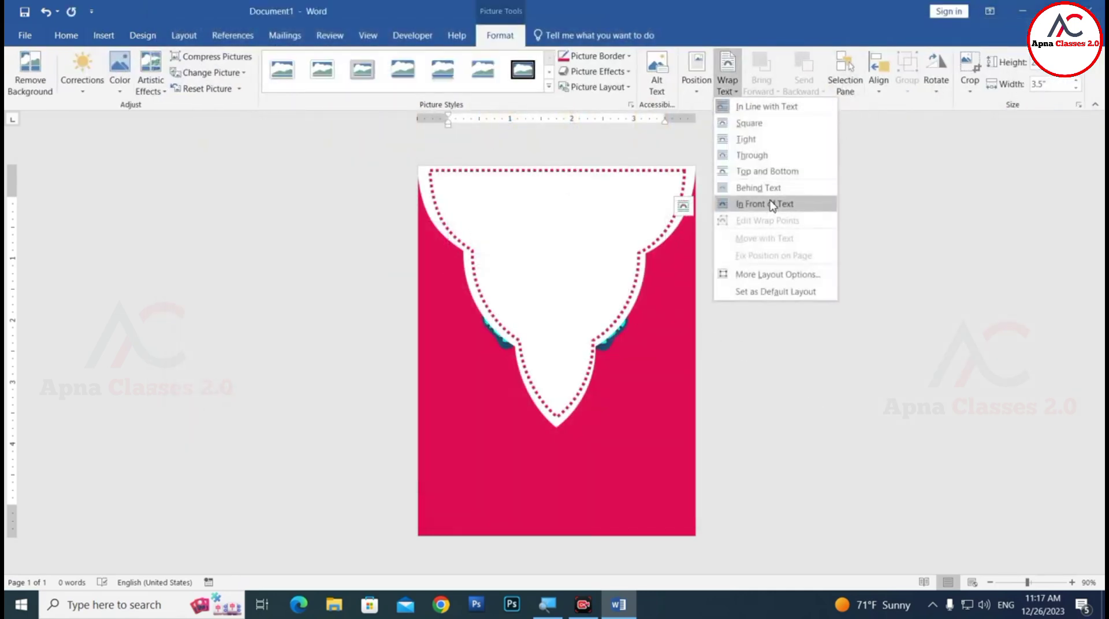
pyautogui.click(773, 206)
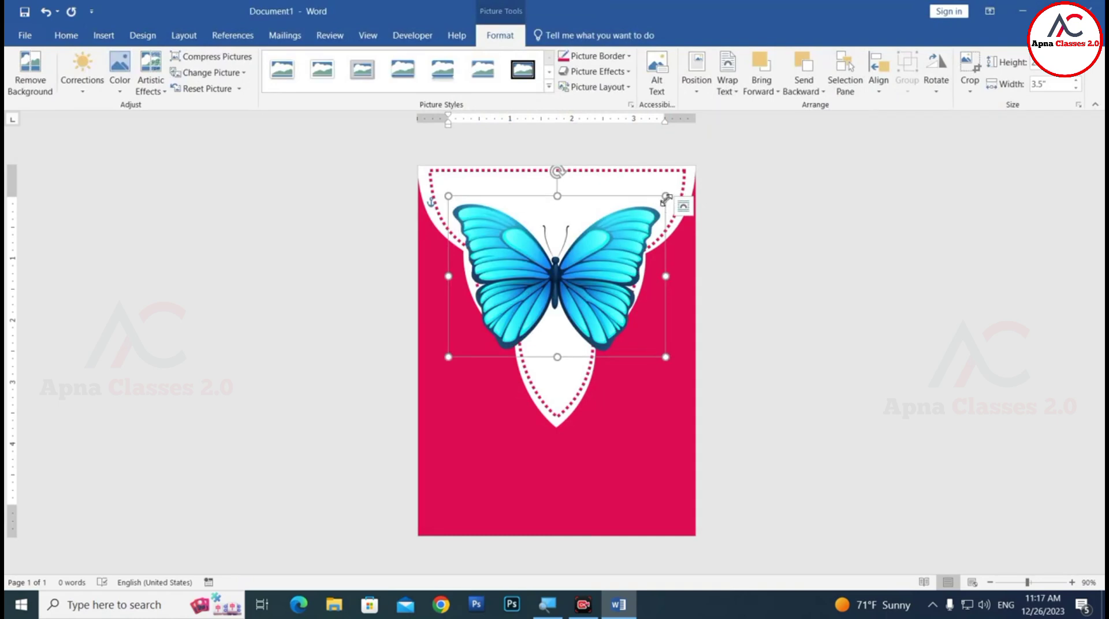
pyautogui.moveTo(666, 196)
pyautogui.mouseDown()
pyautogui.moveTo(583, 258)
pyautogui.moveTo(560, 376)
pyautogui.mouseUp()
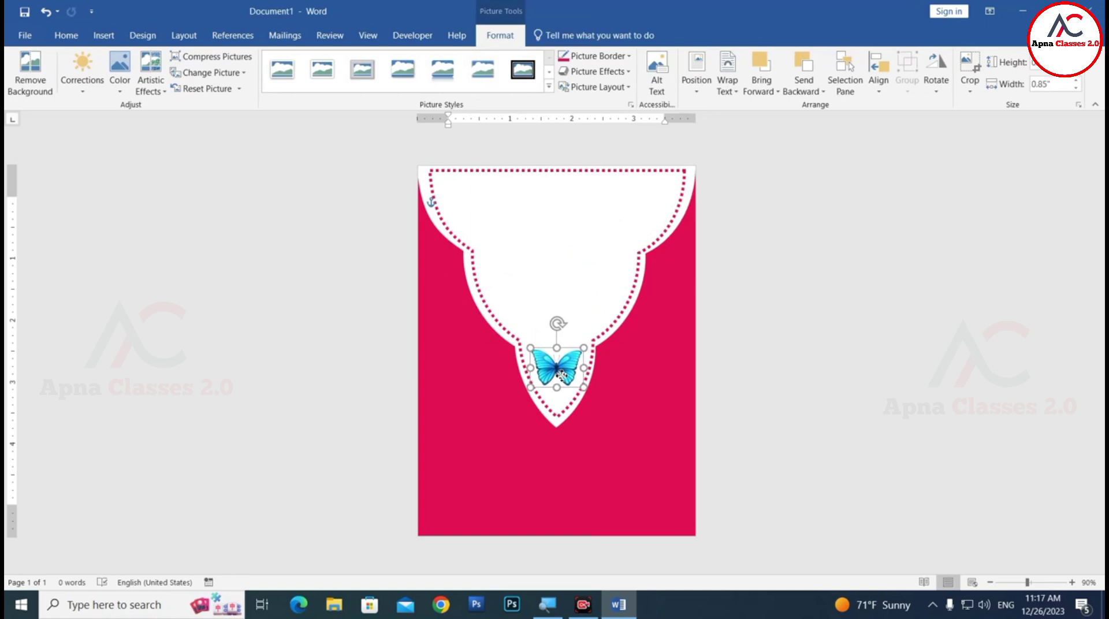
pyautogui.click(554, 258)
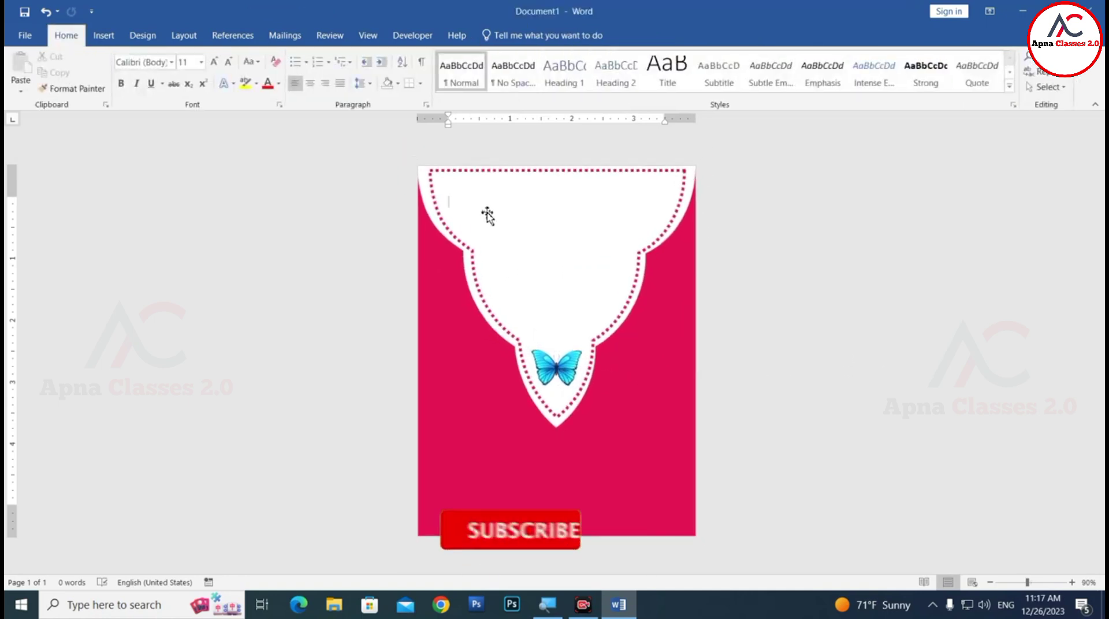
pyautogui.keyDown('ctrl'); pyautogui.scroll(1, 621, 286); pyautogui.keyUp('ctrl')
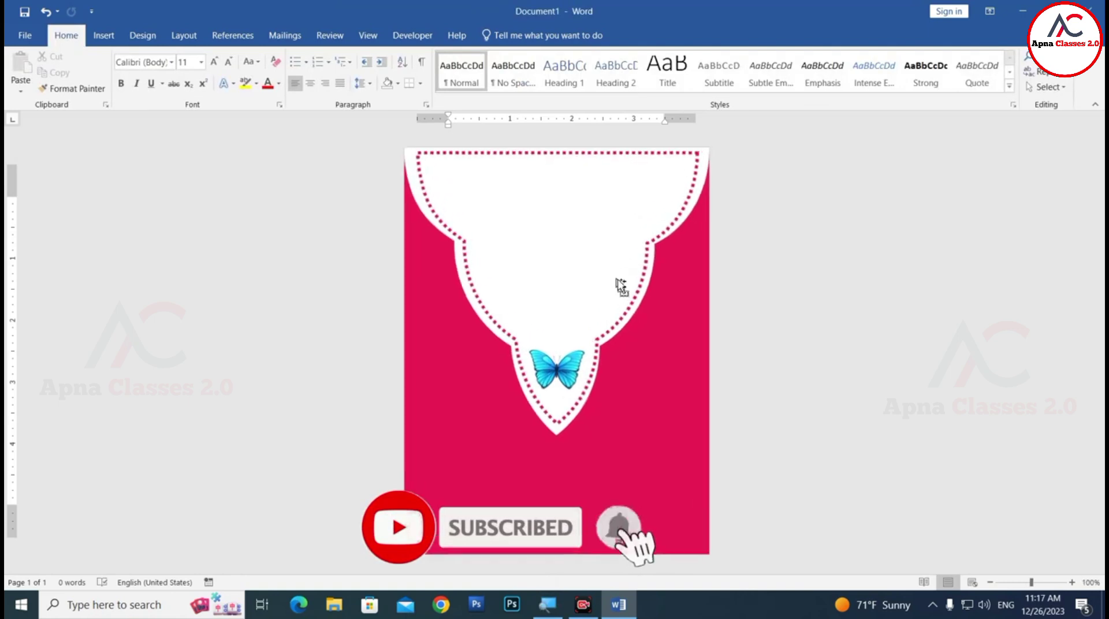
pyautogui.keyDown('ctrl'); pyautogui.scroll(-1, 612, 439); pyautogui.keyUp('ctrl')
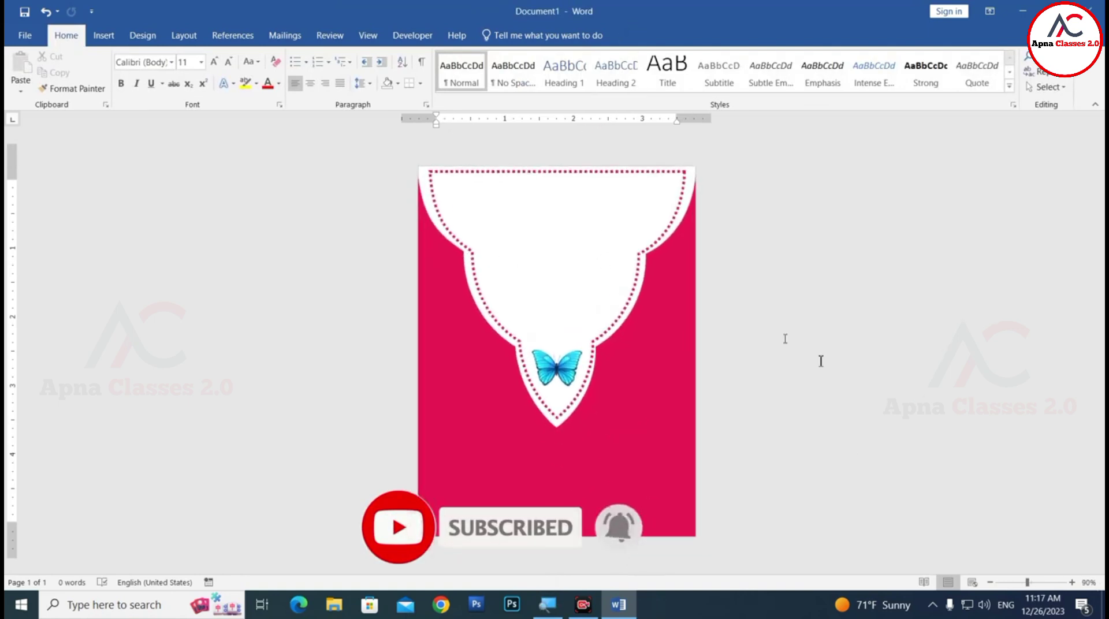
# Draw a heart in the lower pink area, rotate it sideways, and move it up toward the scallop.
pyautogui.click(103, 35)
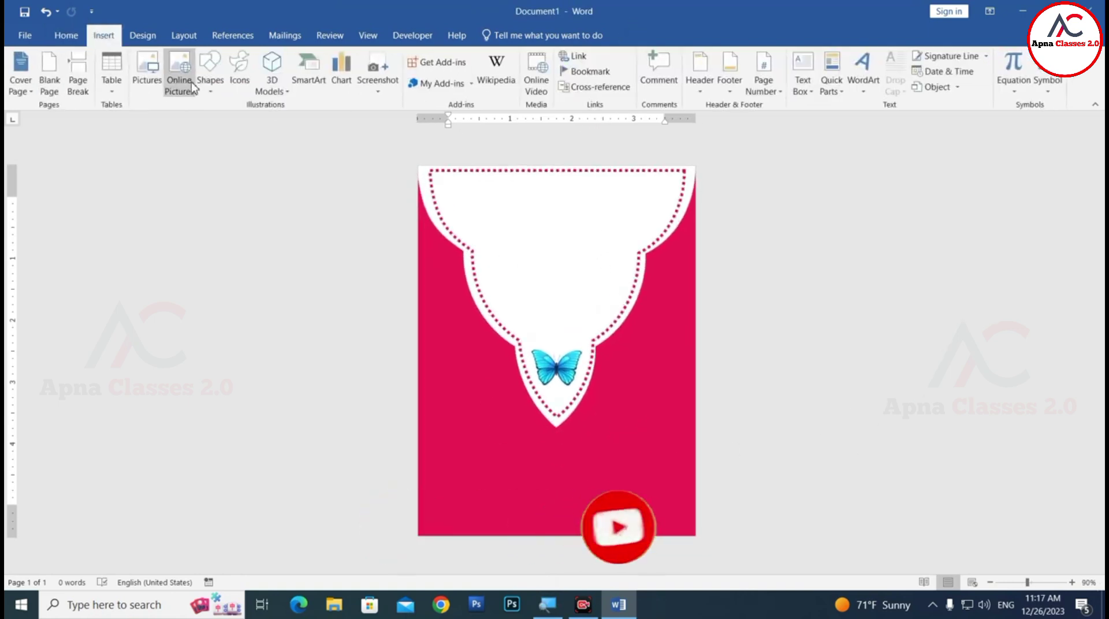
pyautogui.click(239, 75)
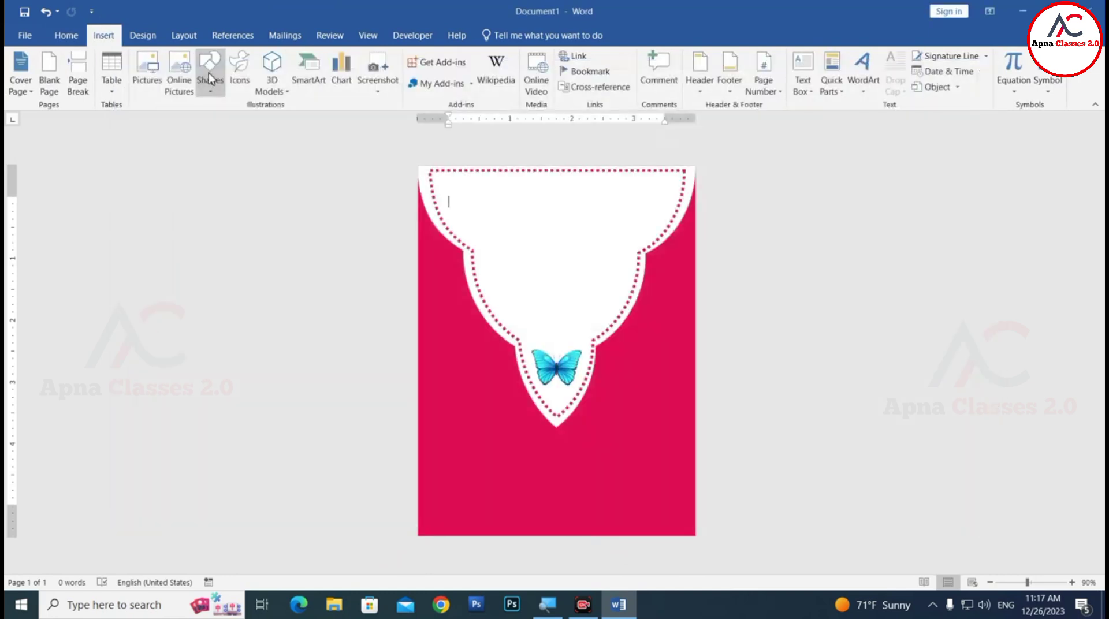
pyautogui.click(209, 81)
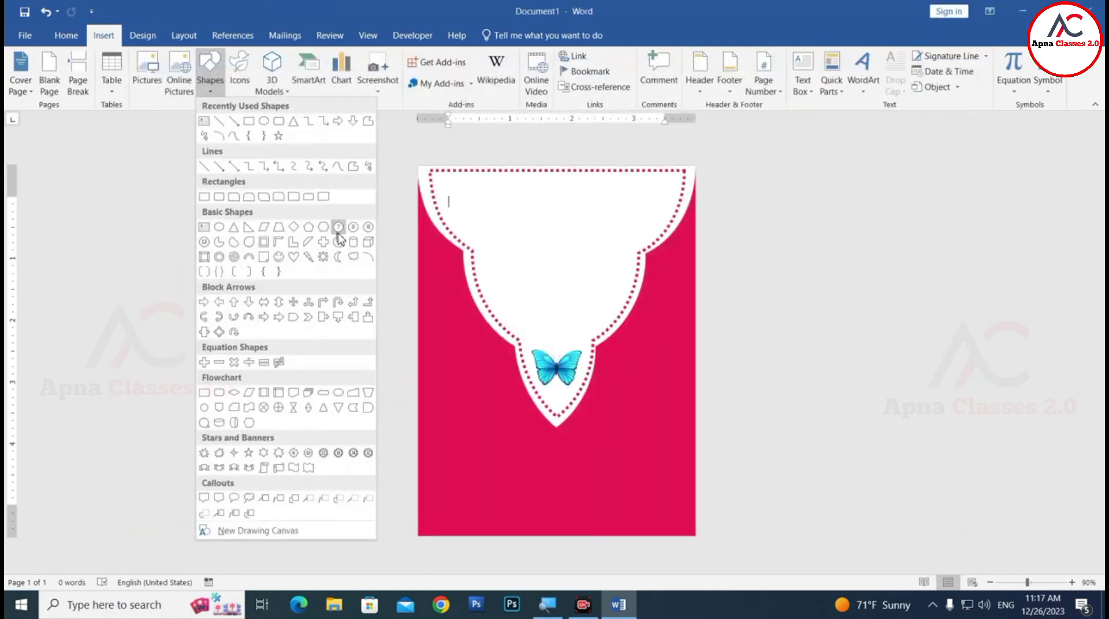
pyautogui.click(294, 257)
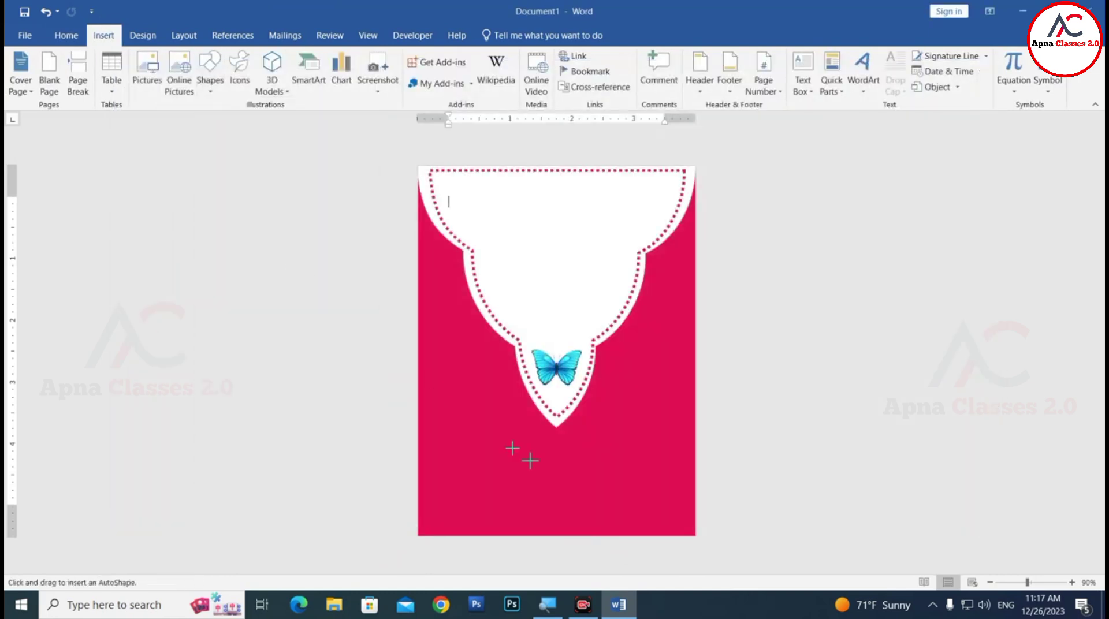
pyautogui.moveTo(486, 428); pyautogui.dragTo(583, 525)
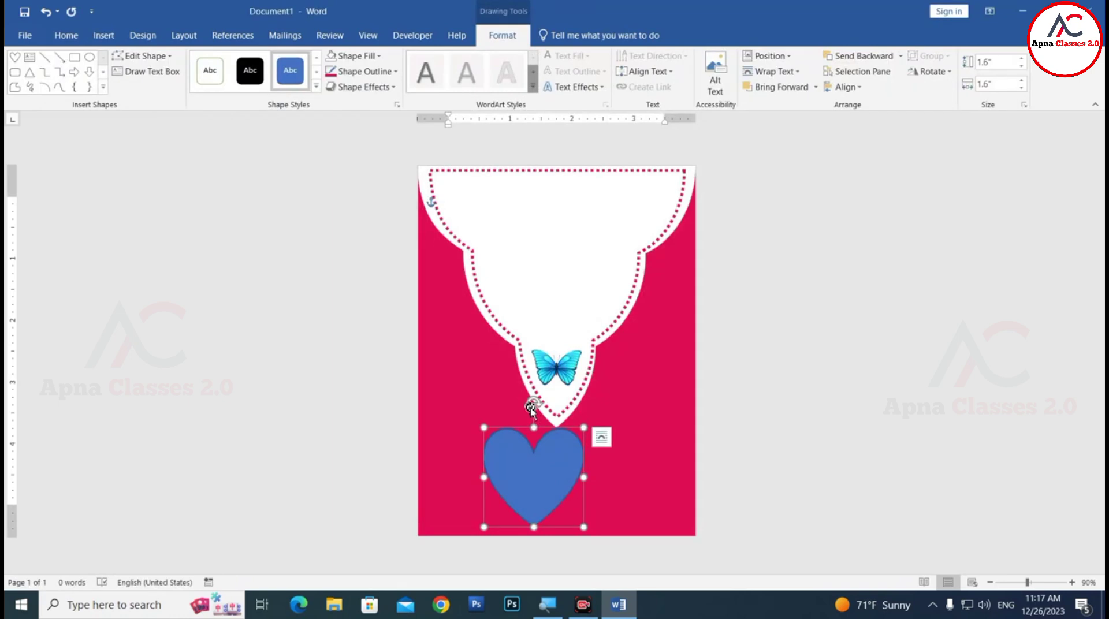
pyautogui.moveTo(532, 400); pyautogui.dragTo(461, 473)
pyautogui.moveTo(564, 508)
pyautogui.mouseDown()
pyautogui.moveTo(530, 487)
pyautogui.moveTo(529, 468)
pyautogui.mouseUp()
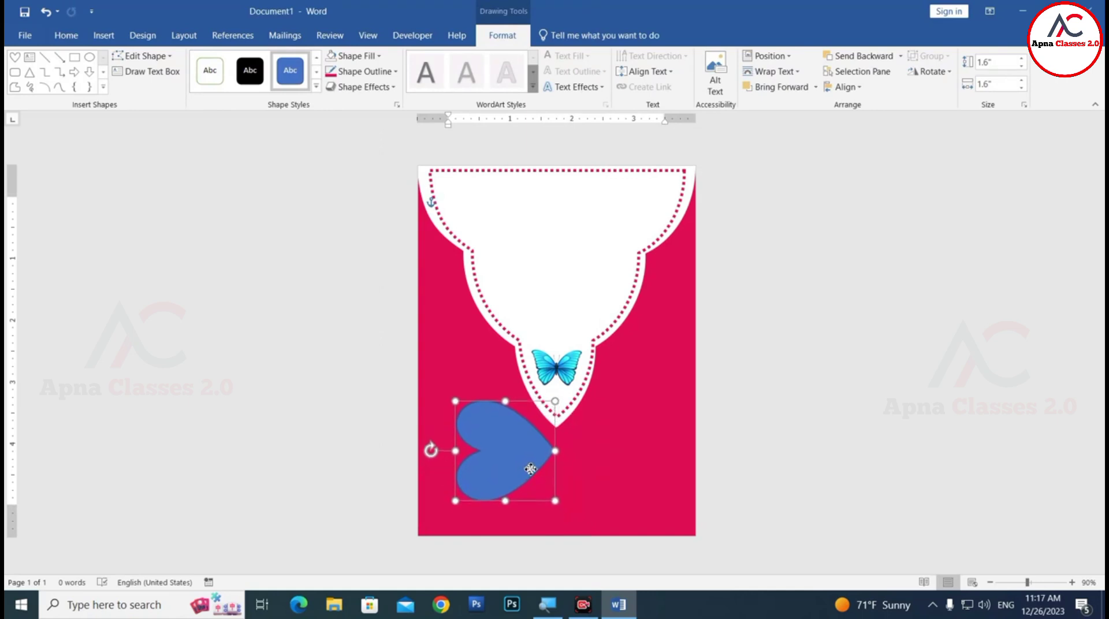
# Make the heart white with no outline, then duplicate it to its right.
pyautogui.click(364, 71)
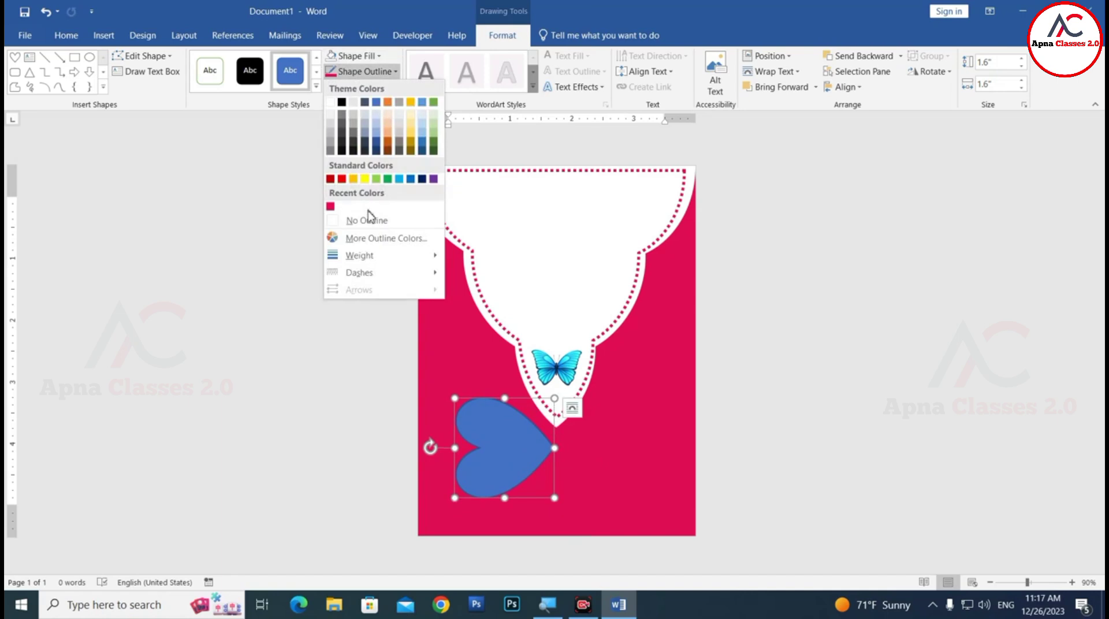
pyautogui.click(370, 219)
pyautogui.click(357, 55)
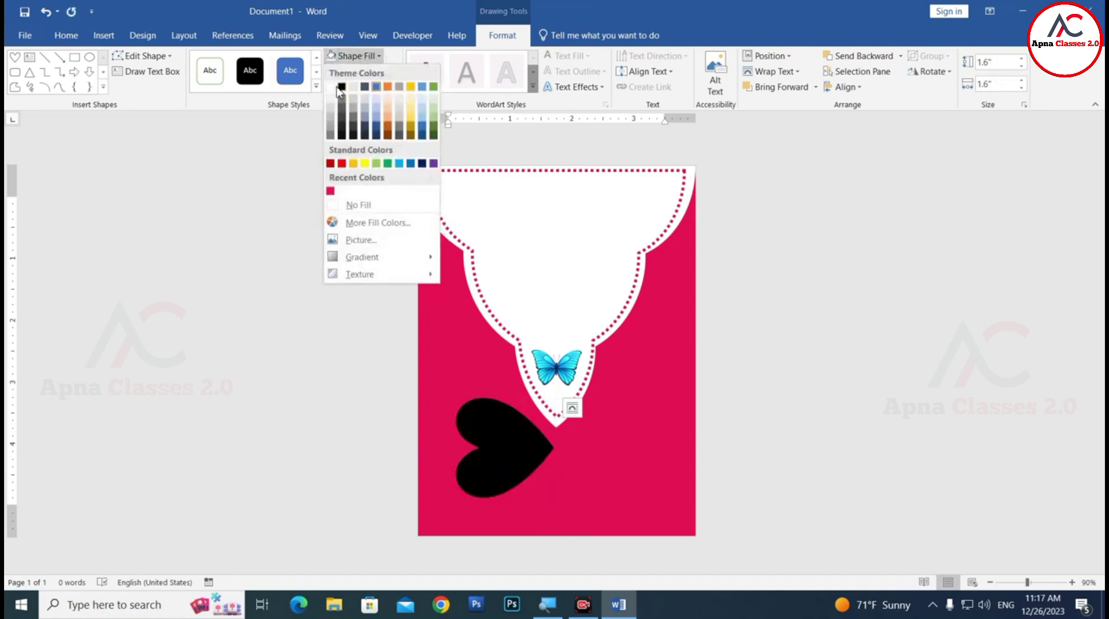
pyautogui.click(334, 88)
pyautogui.keyDown('ctrl'); pyautogui.moveTo(524, 459); pyautogui.dragTo(615, 459); pyautogui.keyUp('ctrl')
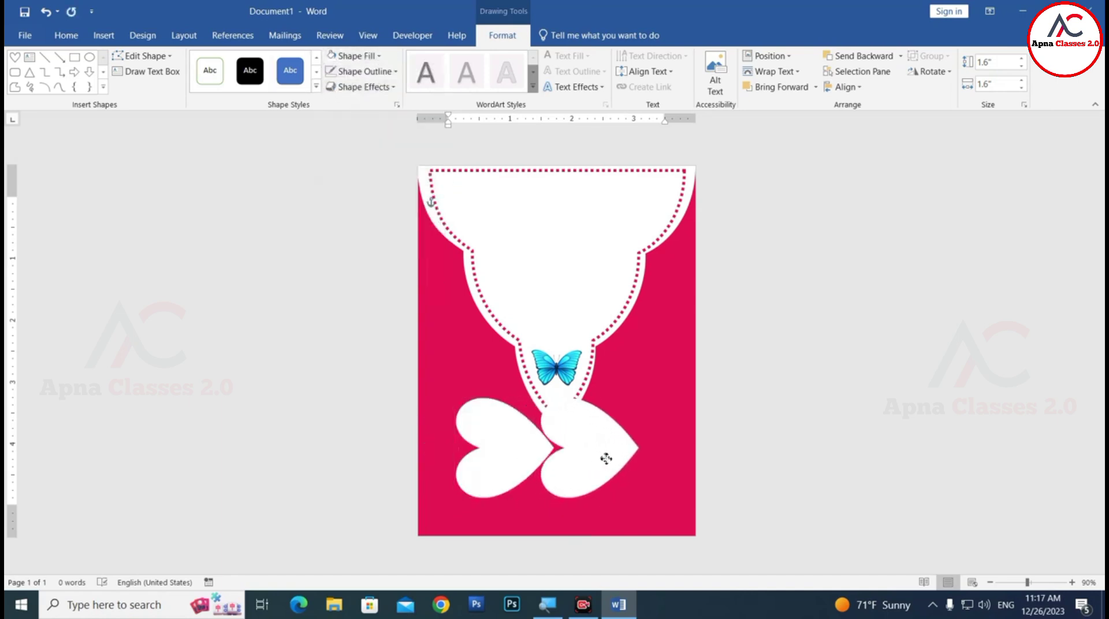
# Flip the copied heart horizontally and nudge it so the two hearts form a bow.
pyautogui.click(929, 71)
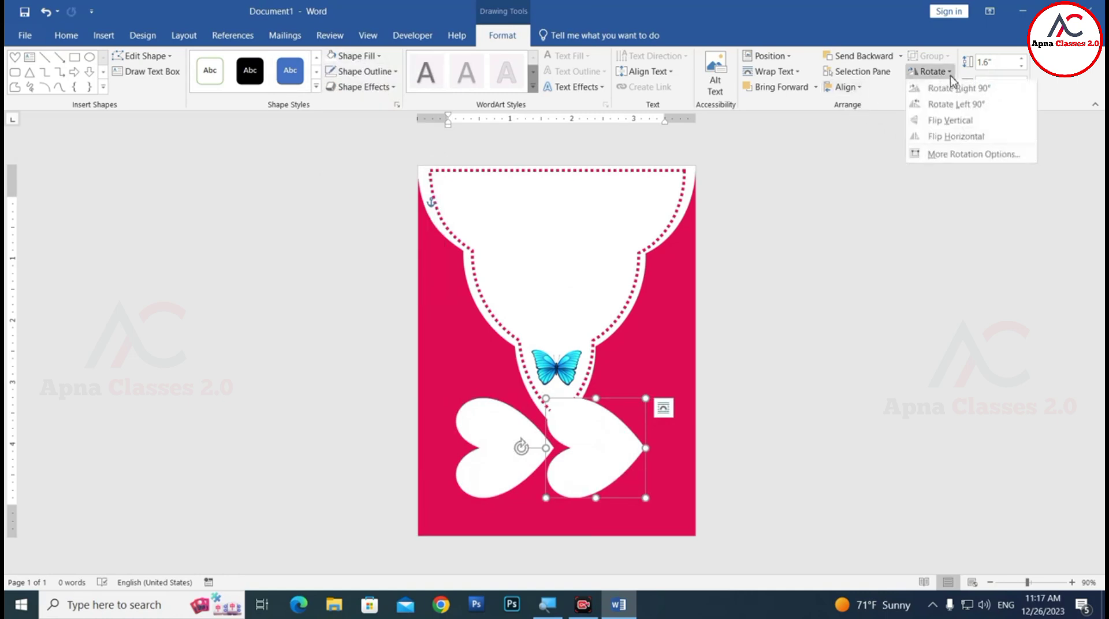
pyautogui.click(924, 138)
pyautogui.moveTo(612, 449); pyautogui.dragTo(620, 449)
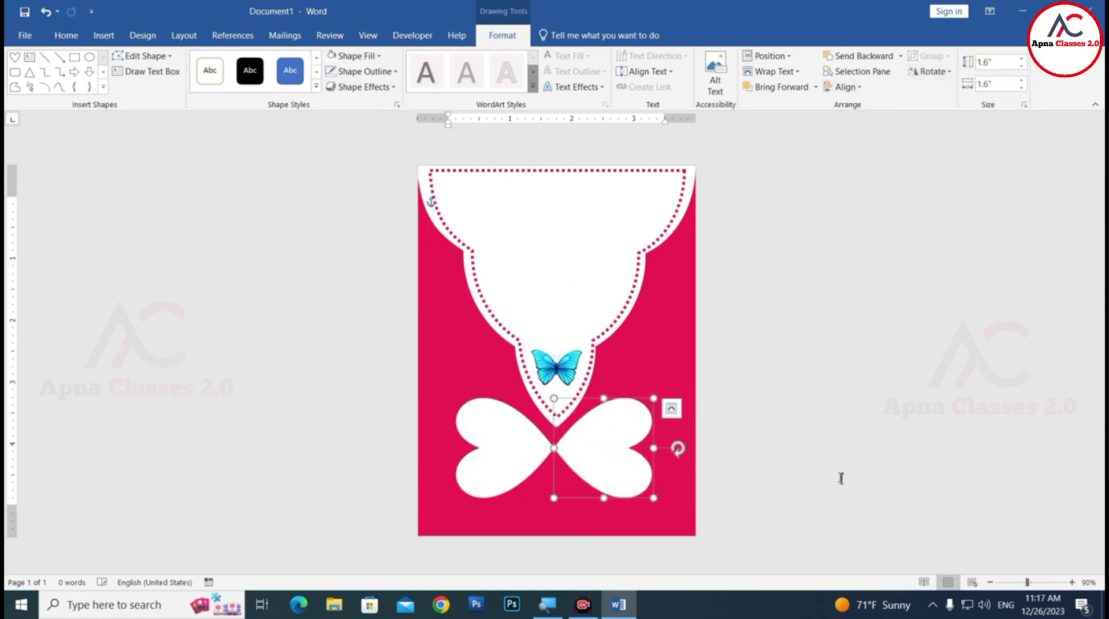
pyautogui.click(722, 449)
# Place a heart copy at the bow's centre, turn it upright, and shrink it small.
pyautogui.click(609, 466)
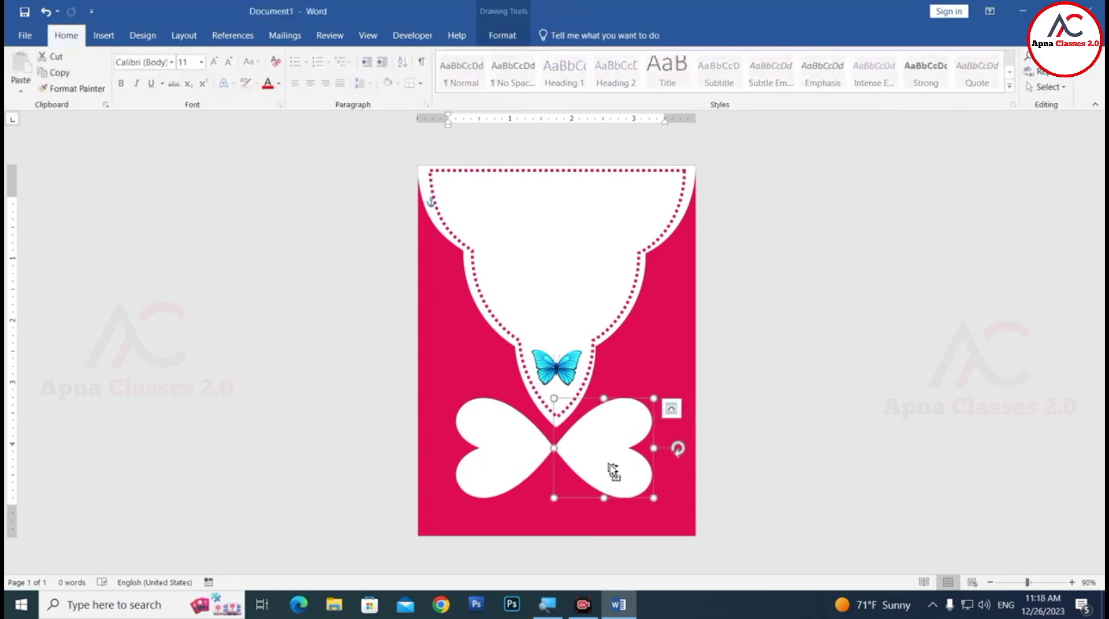
pyautogui.moveTo(614, 470); pyautogui.dragTo(584, 460)
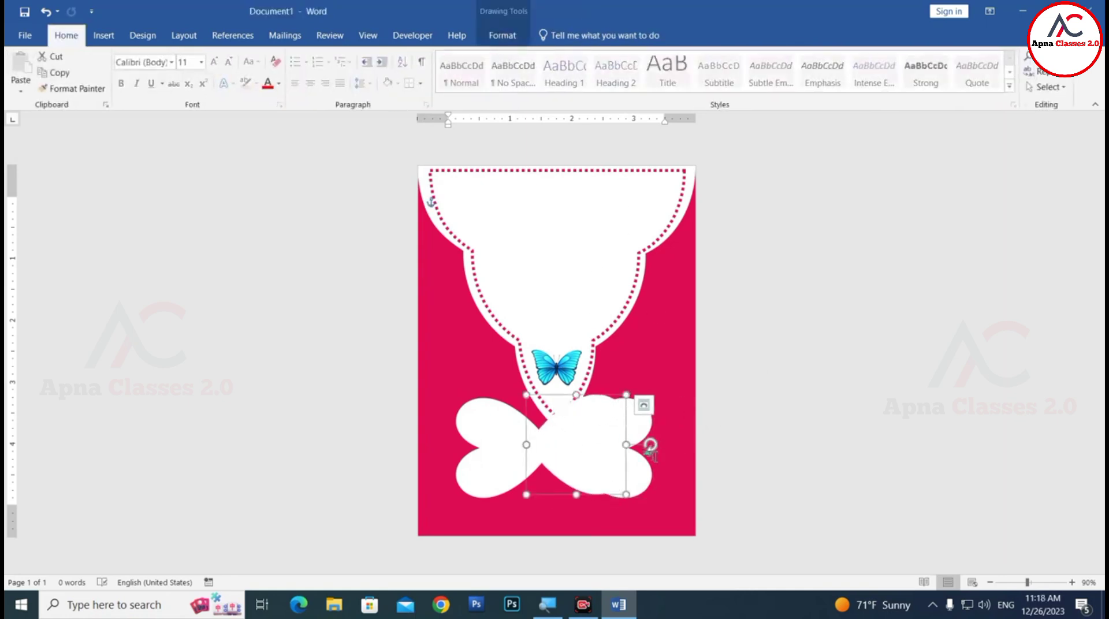
pyautogui.moveTo(651, 445); pyautogui.dragTo(576, 369)
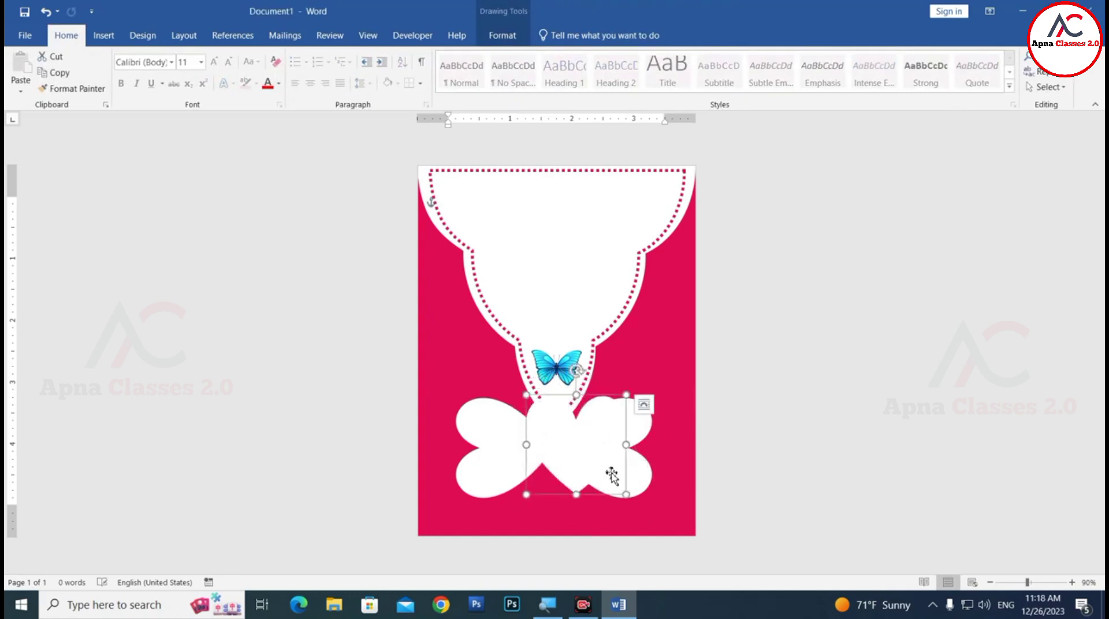
pyautogui.moveTo(632, 500); pyautogui.dragTo(557, 458)
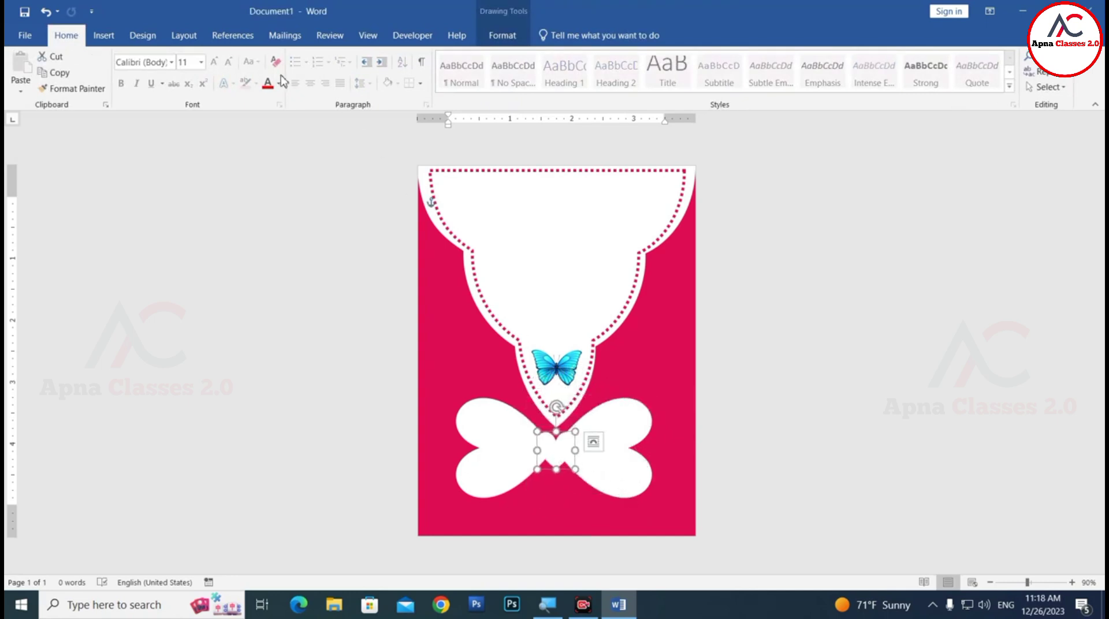
# Fill the small centre heart with the card's recent pink so it becomes the bow's knot.
pyautogui.click(498, 36)
pyautogui.click(347, 55)
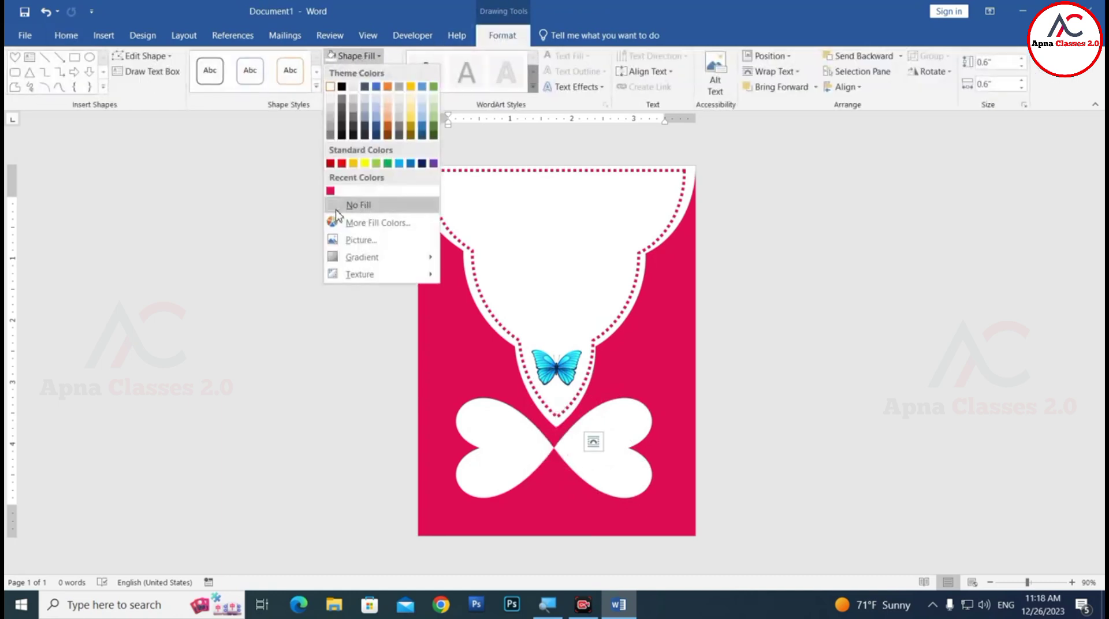
pyautogui.click(330, 190)
pyautogui.click(825, 450)
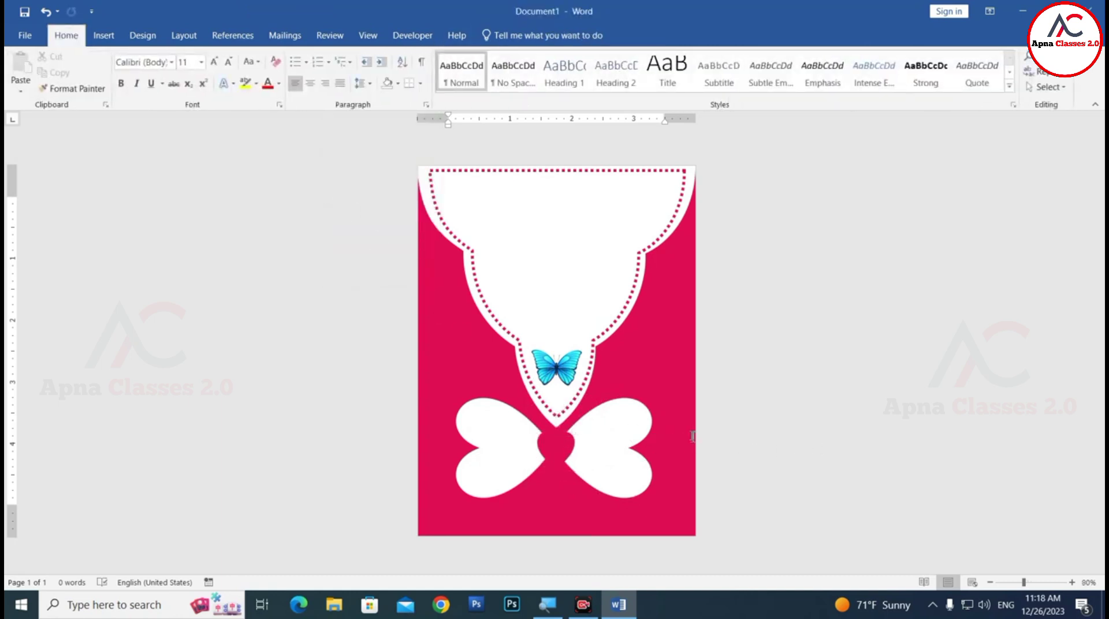
pyautogui.scroll(-3, 687, 437)
pyautogui.scroll(2, 687, 437)
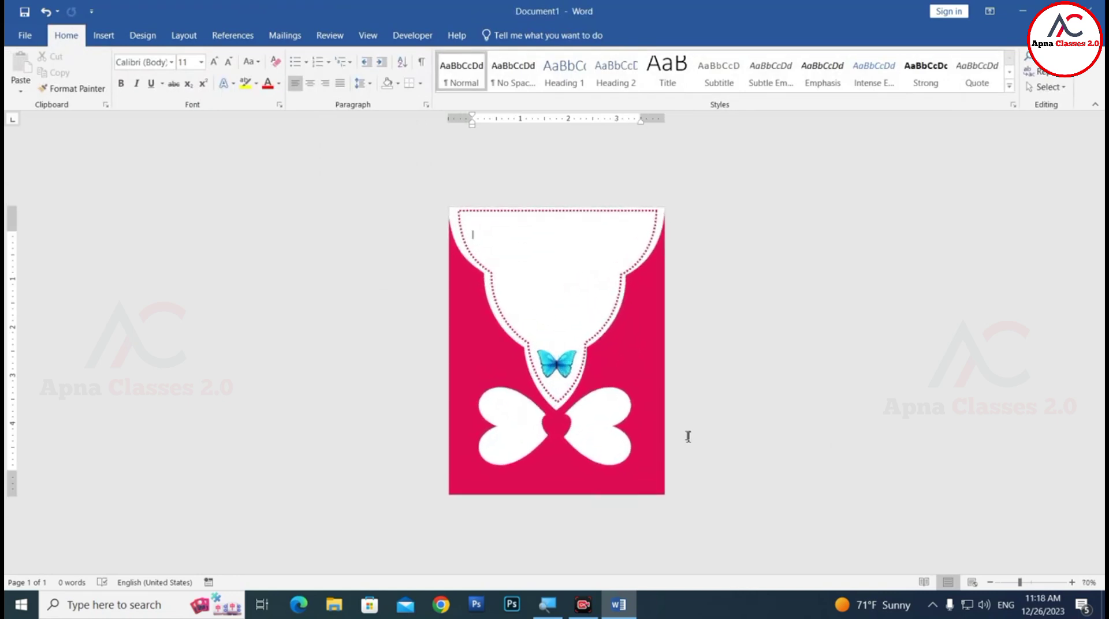
pyautogui.scroll(2, 662, 397)
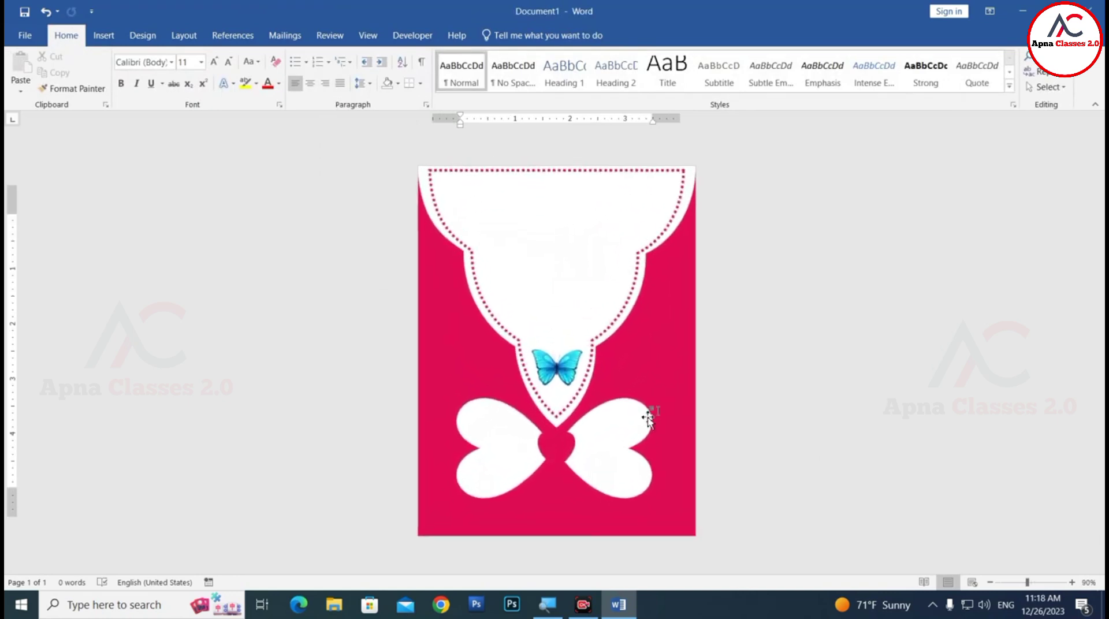
pyautogui.scroll(1, 532, 285)
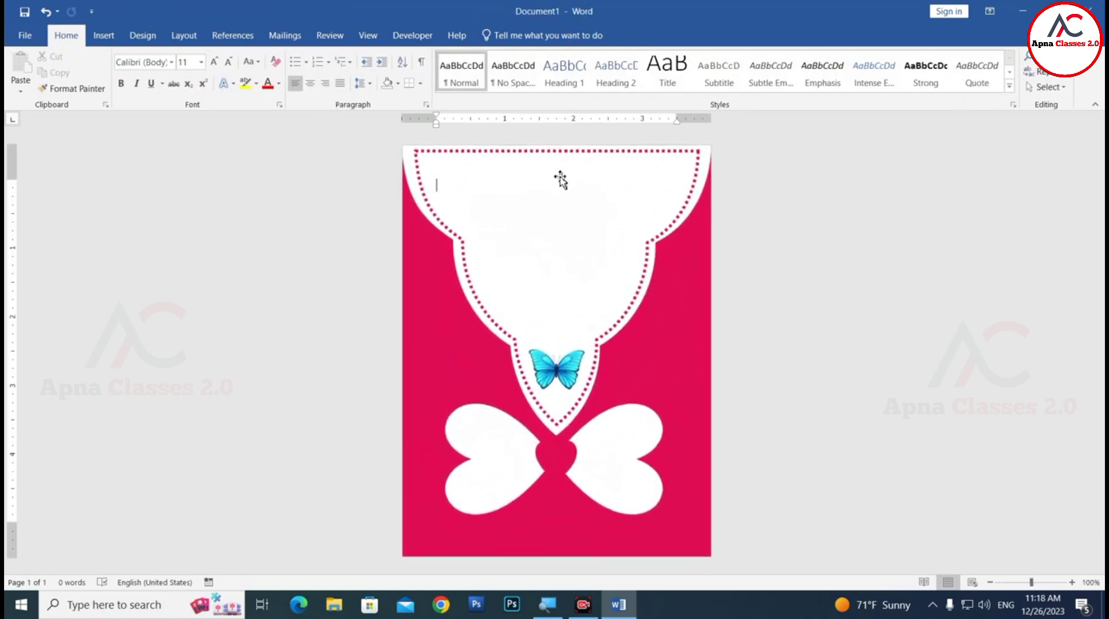
# Insert a WordArt text box with No Spacing style containing the year 2024.
pyautogui.click(104, 35)
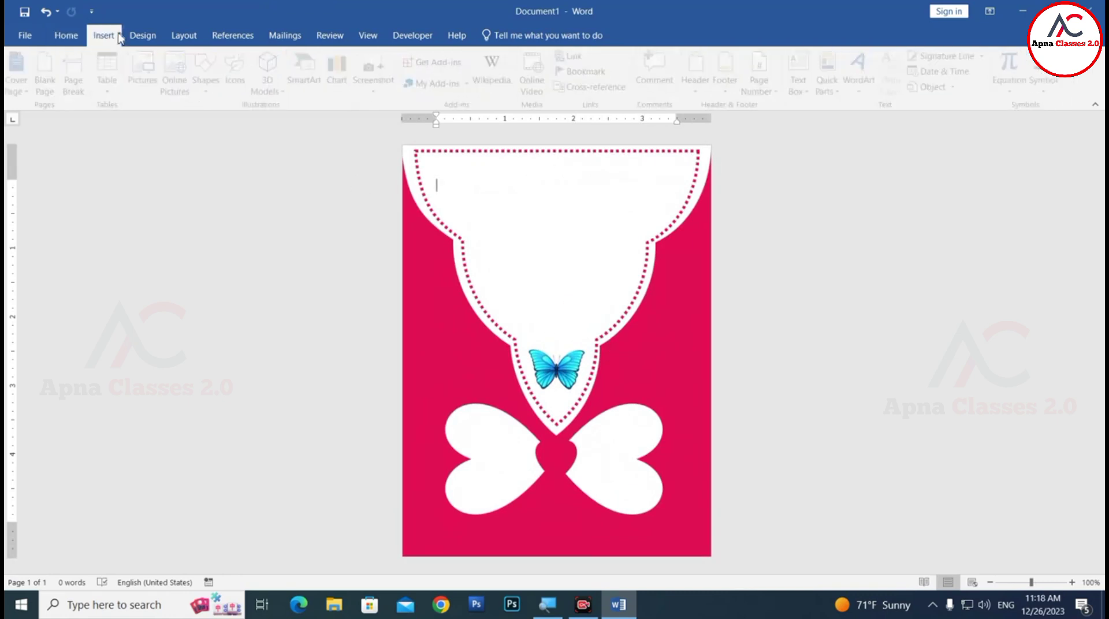
pyautogui.click(837, 90)
pyautogui.click(862, 73)
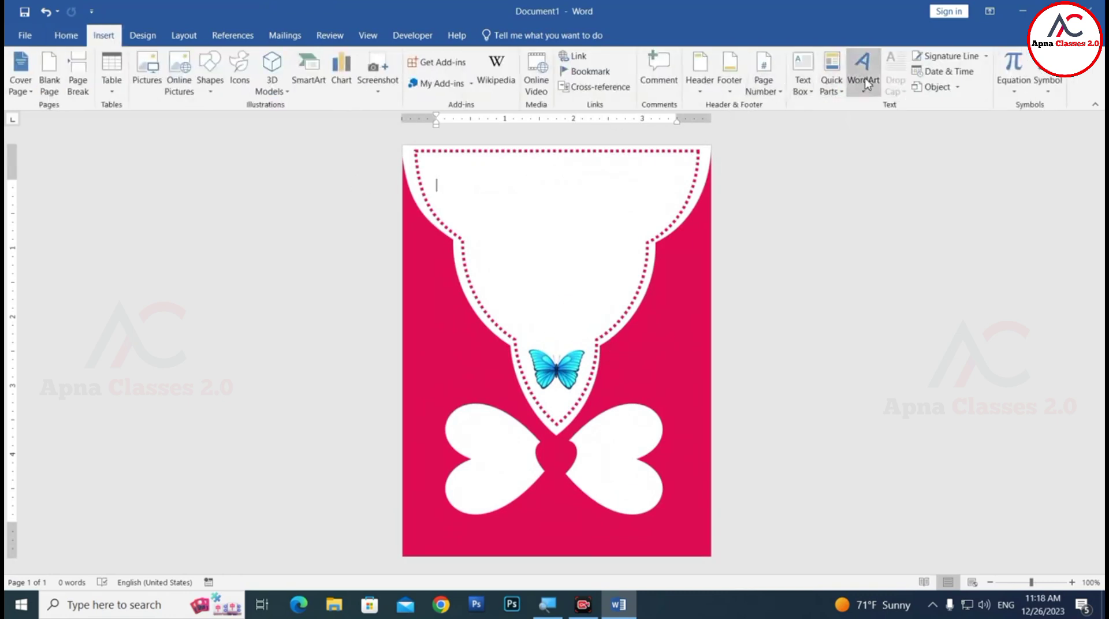
pyautogui.click(862, 72)
pyautogui.click(867, 116)
pyautogui.click(66, 35)
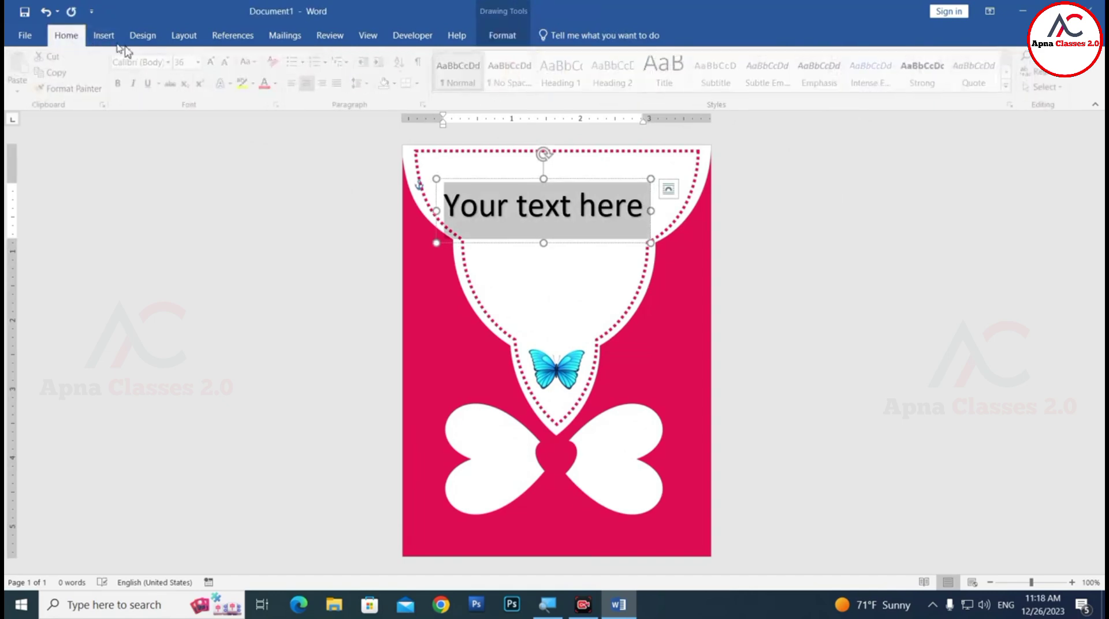
pyautogui.click(513, 72)
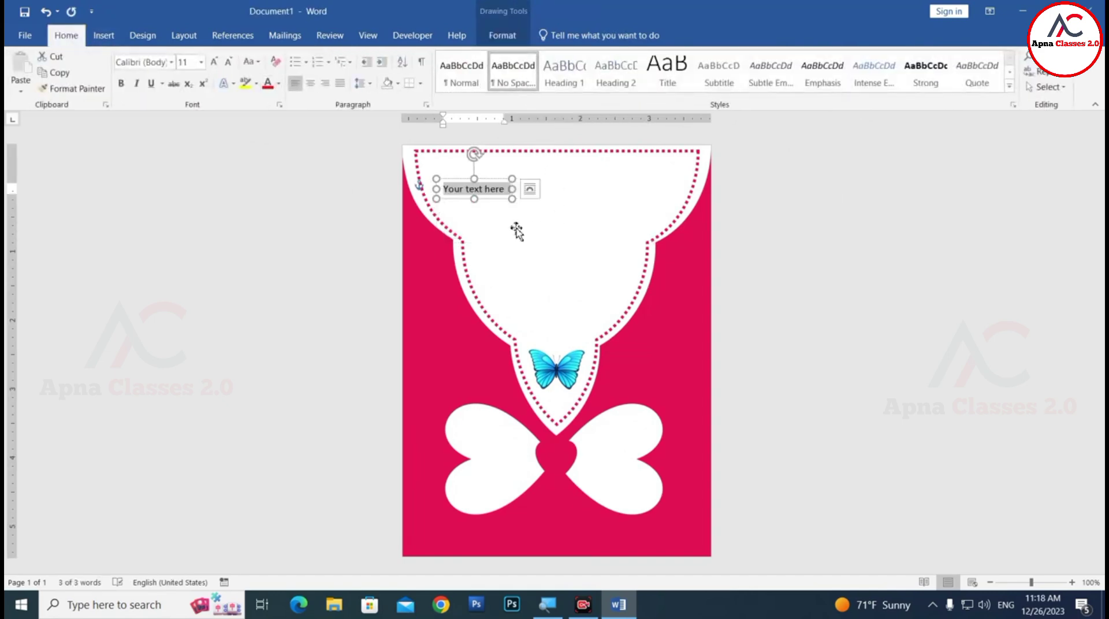
pyautogui.write('202')
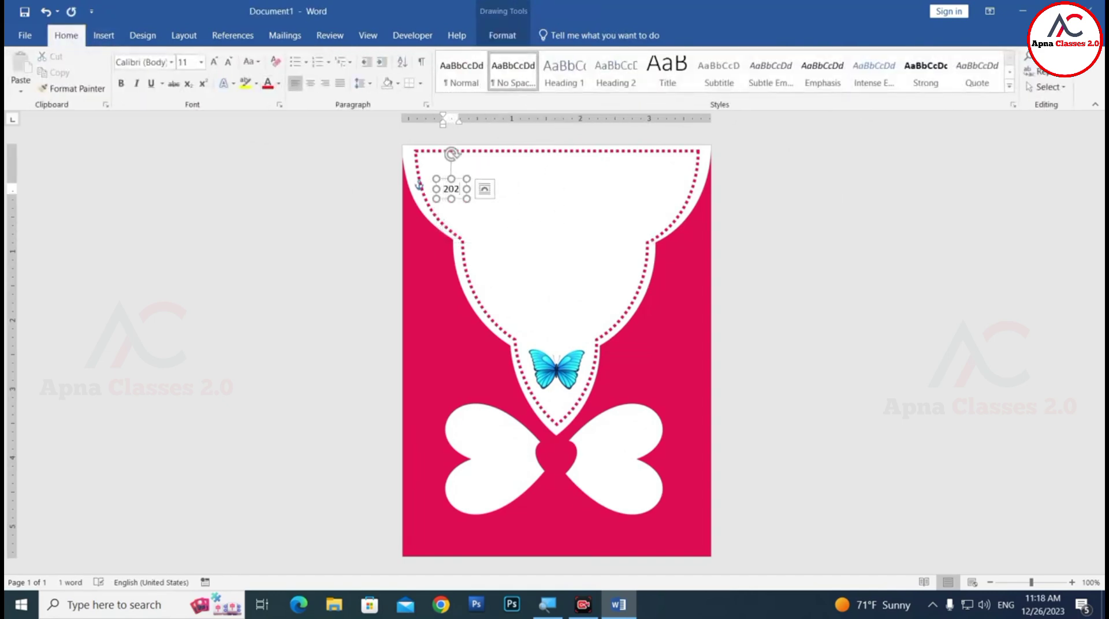
pyautogui.write('4')
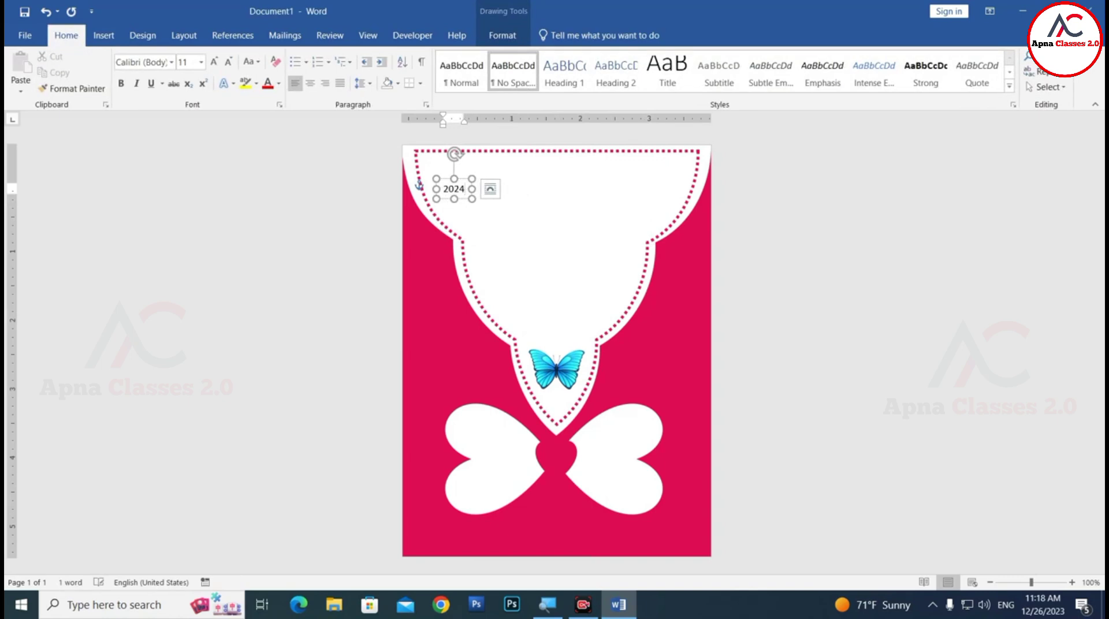
# Apply an Arno Pro font to 2024, enlarge it, and make it bold.
pyautogui.hotkey('ctrl', 'a')
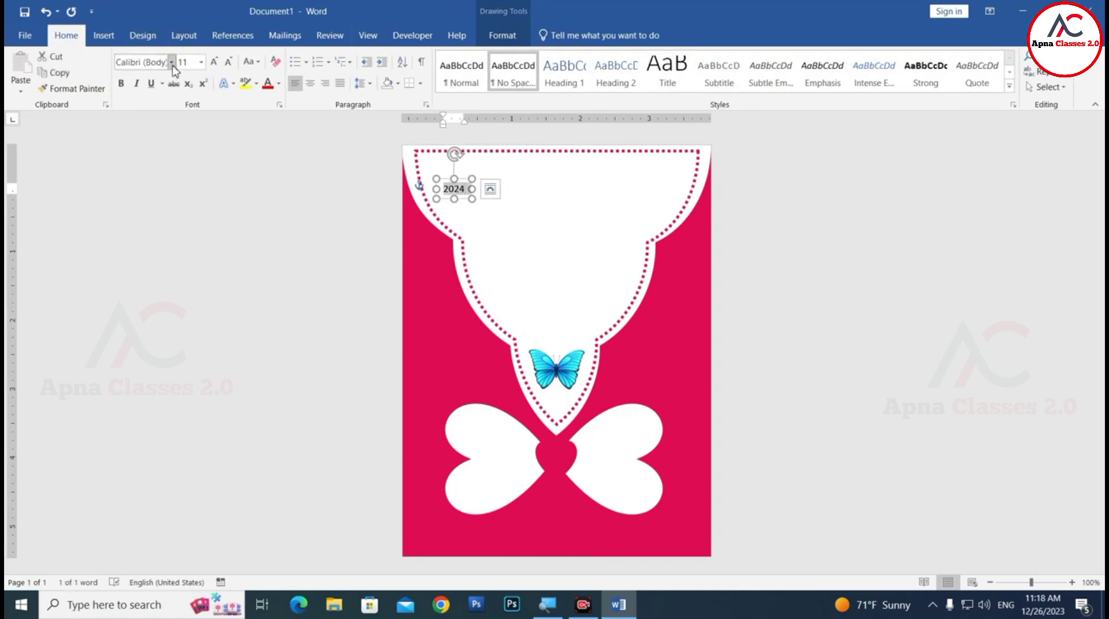
pyautogui.click(171, 62)
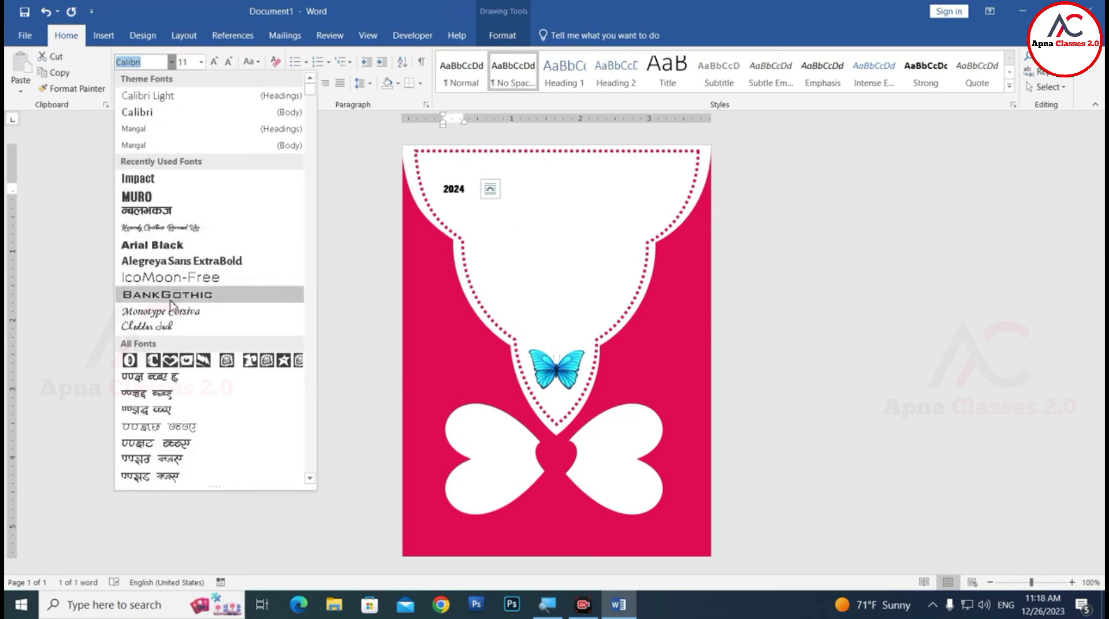
pyautogui.scroll(-3, 196, 346)
pyautogui.scroll(-5, 196, 356)
pyautogui.scroll(-6, 195, 356)
pyautogui.scroll(-3, 195, 356)
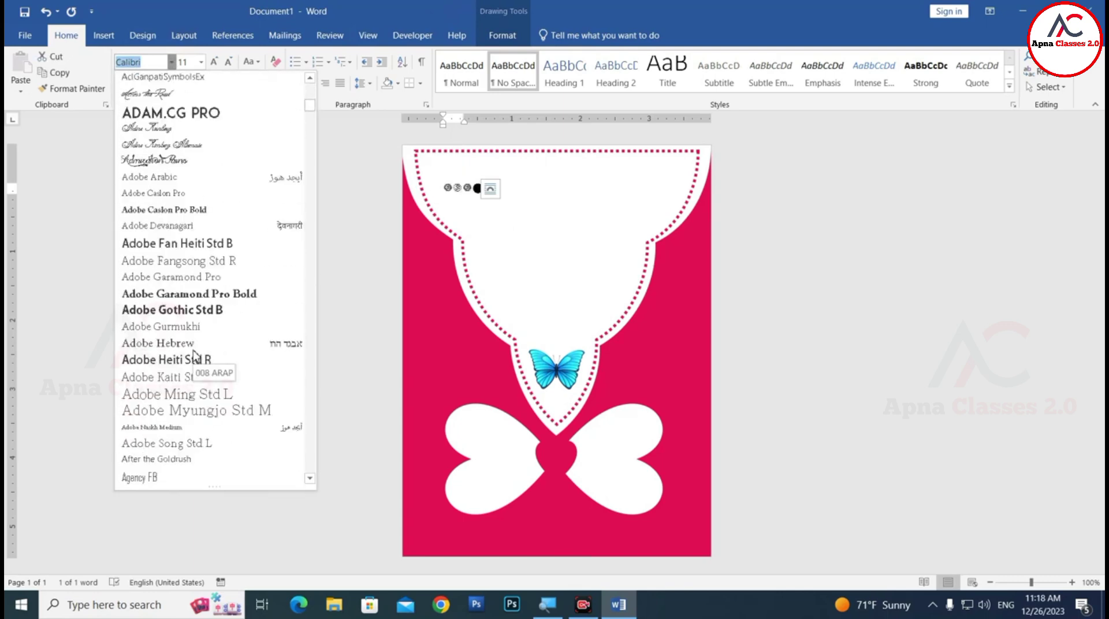
pyautogui.scroll(-4, 195, 352)
pyautogui.scroll(-2, 195, 349)
pyautogui.scroll(-3, 188, 322)
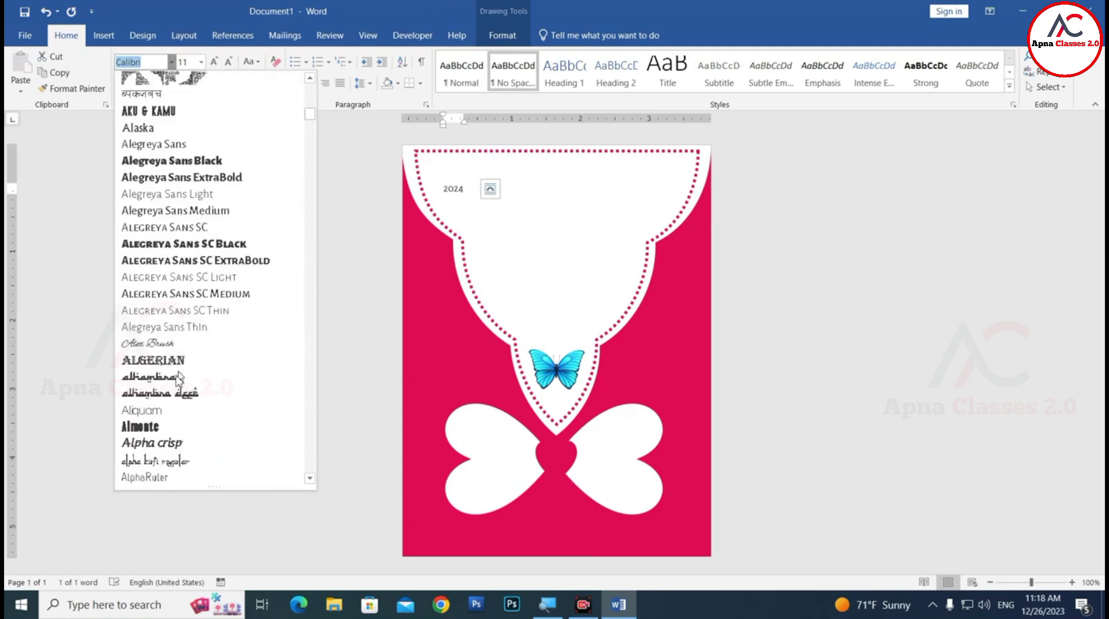
pyautogui.scroll(-5, 182, 323)
pyautogui.scroll(-2, 173, 315)
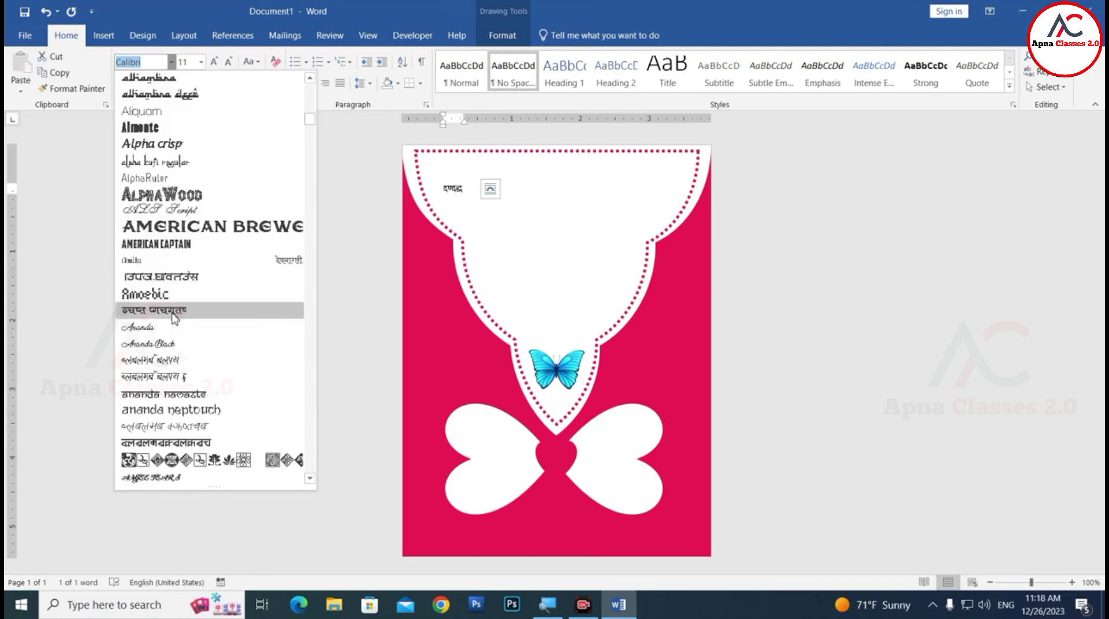
pyautogui.scroll(-2, 173, 322)
pyautogui.scroll(-4, 164, 347)
pyautogui.scroll(-3, 156, 372)
pyautogui.scroll(-2, 156, 372)
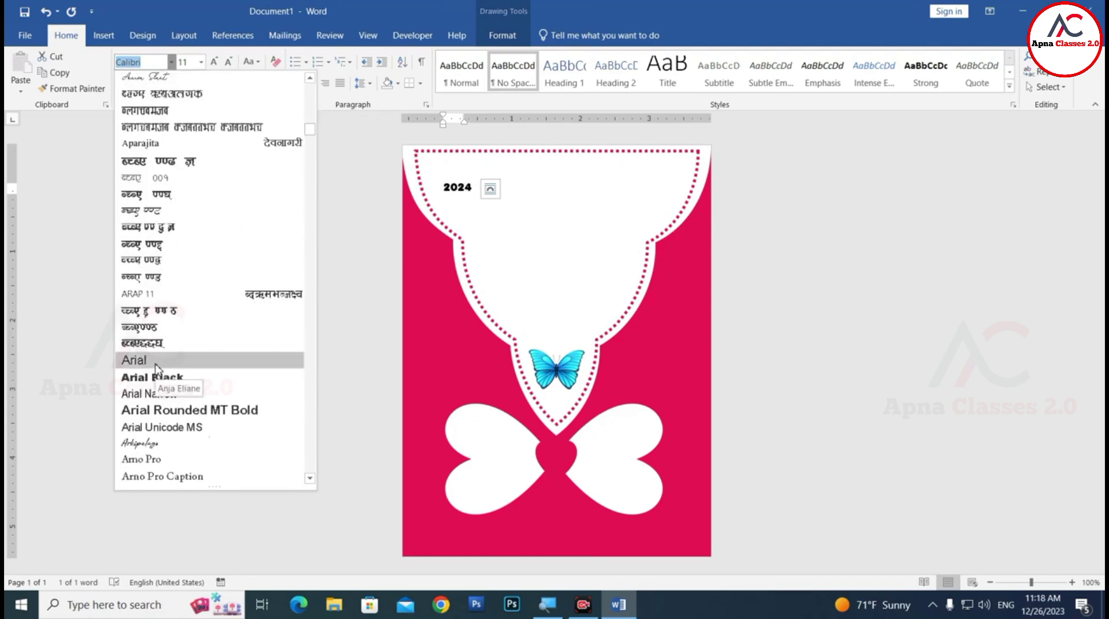
pyautogui.scroll(-2, 156, 371)
pyautogui.scroll(-3, 157, 369)
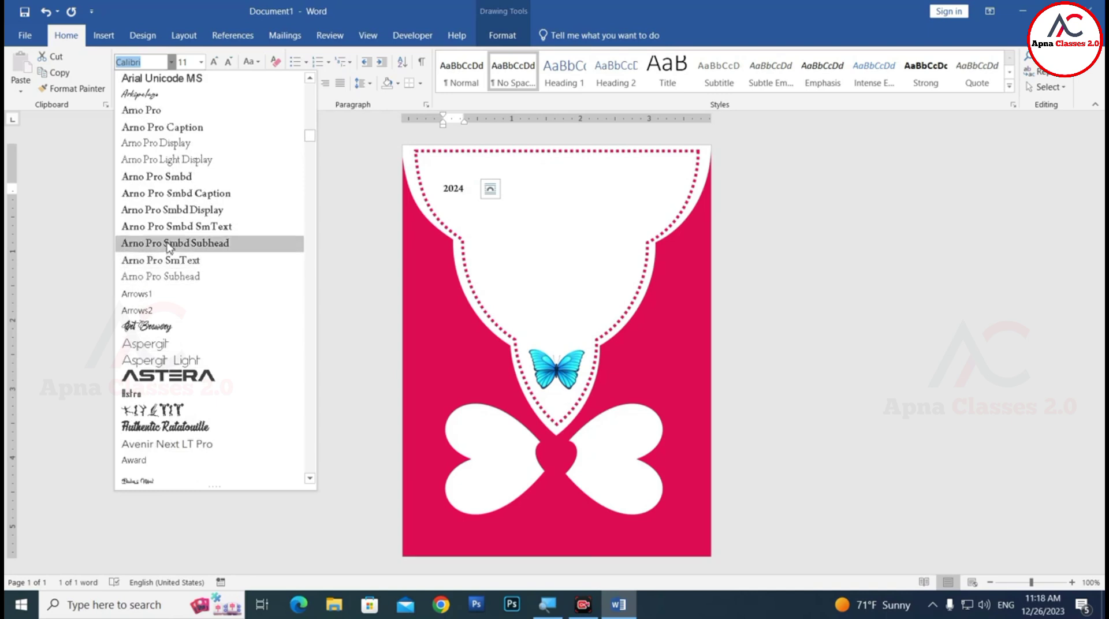
pyautogui.click(170, 194)
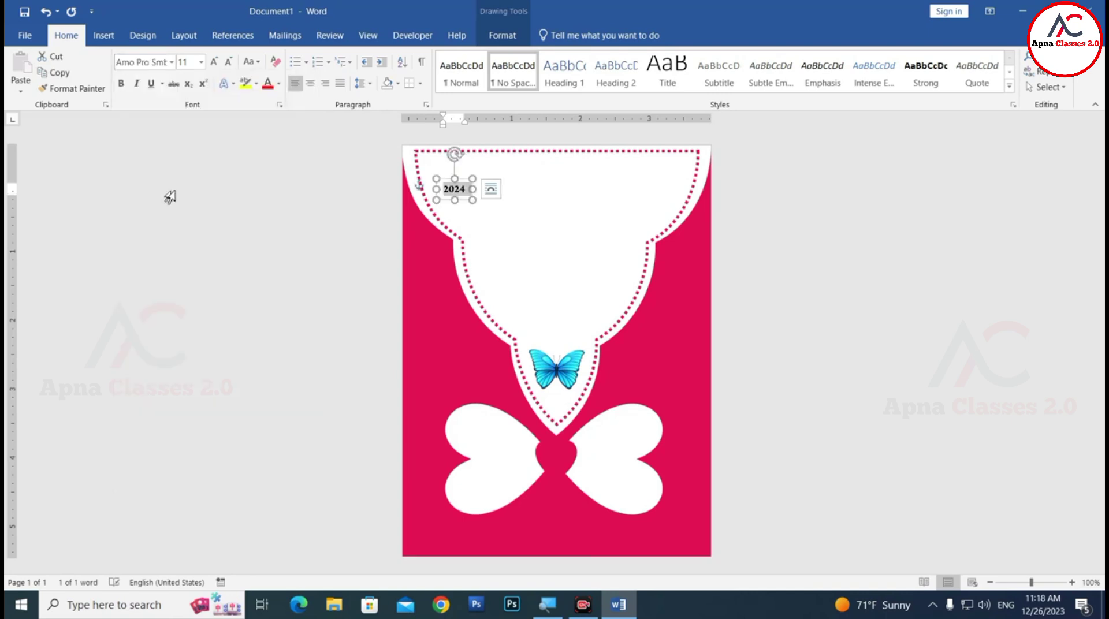
pyautogui.click(215, 63)
pyautogui.click(214, 62)
pyautogui.click(215, 62)
pyautogui.click(214, 62)
pyautogui.click(214, 62)
pyautogui.click(214, 62)
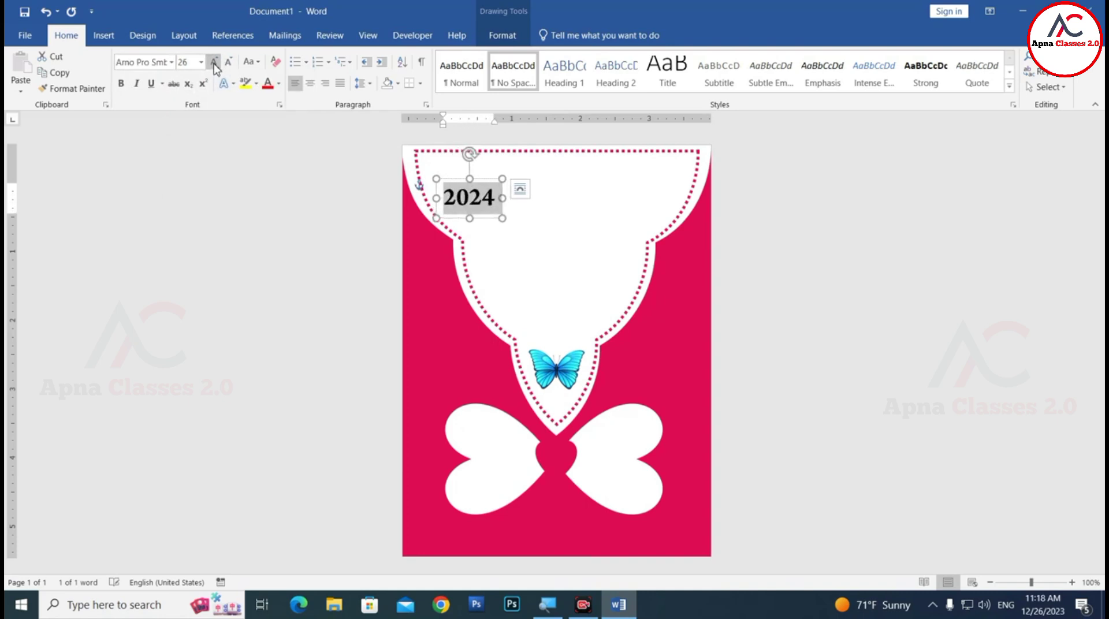
pyautogui.click(214, 63)
pyautogui.click(214, 62)
pyautogui.click(214, 63)
pyautogui.click(121, 84)
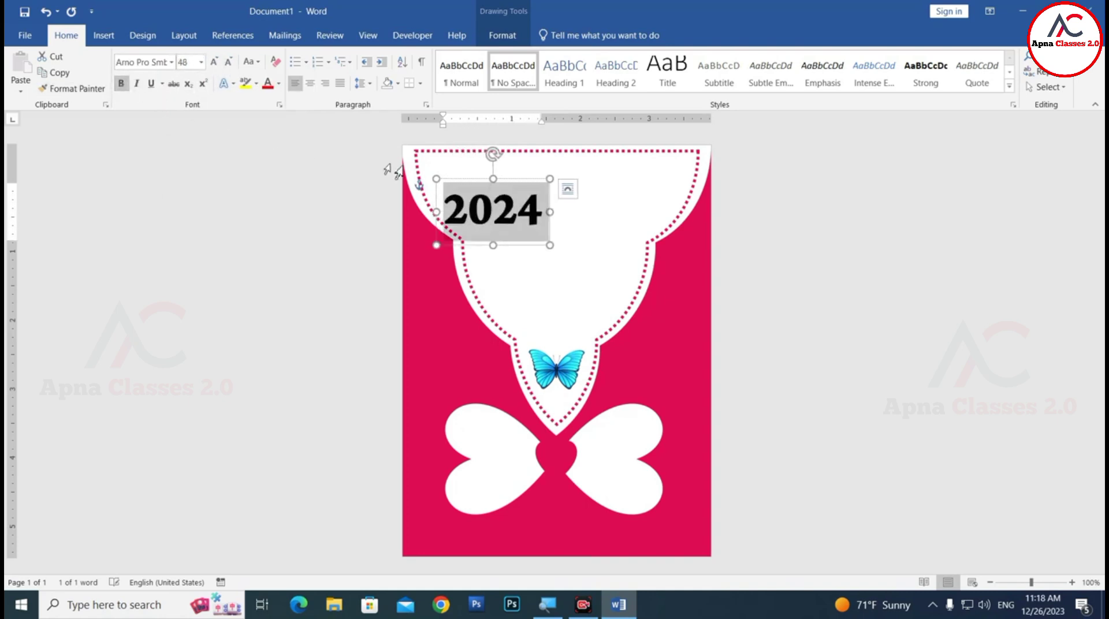
# Center the 2024 box in the cutout and change it to Bodoni MT Black at 72 pt.
pyautogui.moveTo(565, 155); pyautogui.dragTo(554, 149)
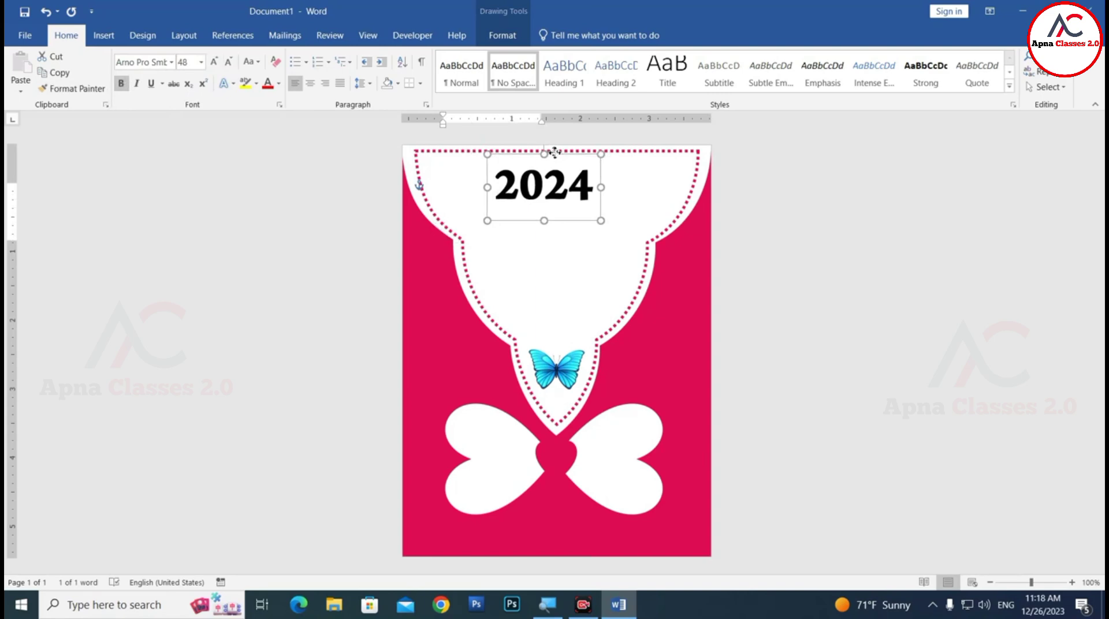
pyautogui.click(171, 62)
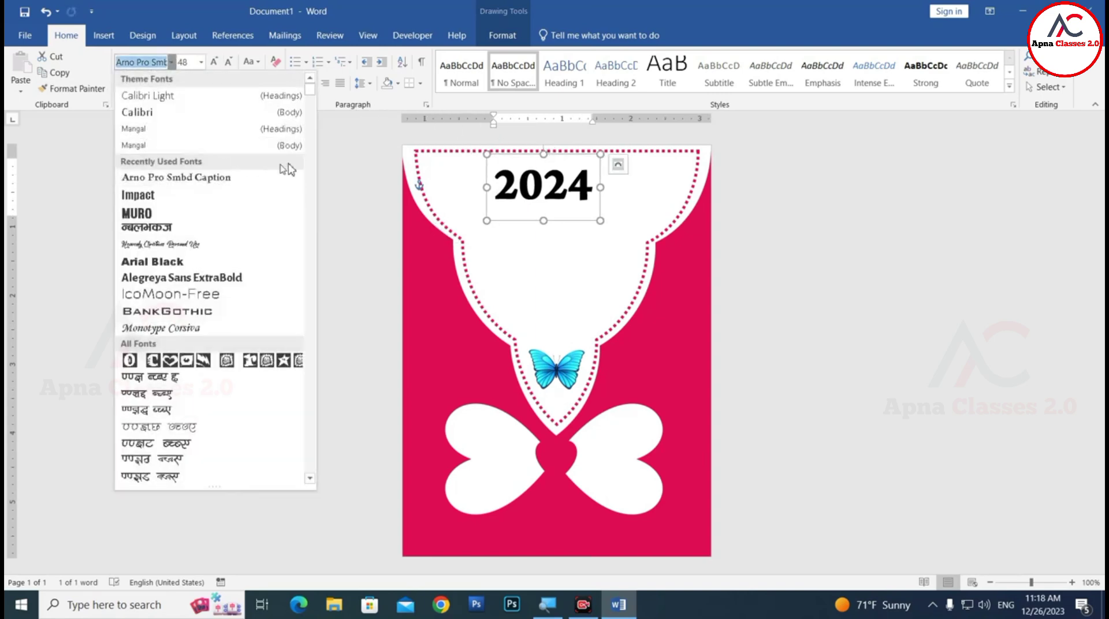
pyautogui.moveTo(313, 92); pyautogui.dragTo(315, 173)
pyautogui.click(156, 86)
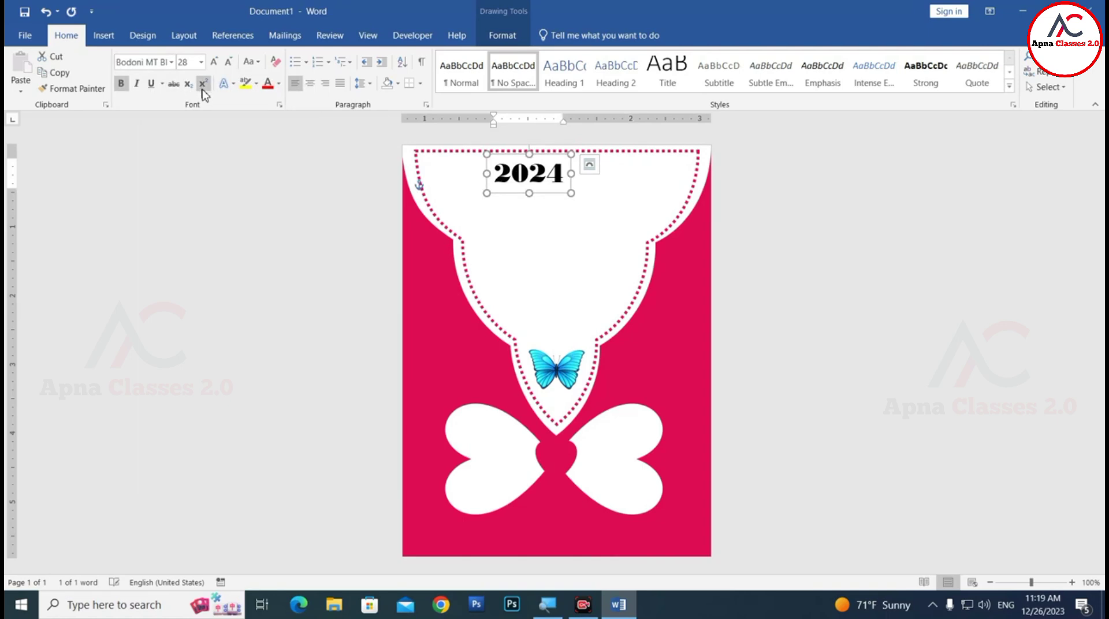
pyautogui.click(215, 61)
pyautogui.click(215, 61)
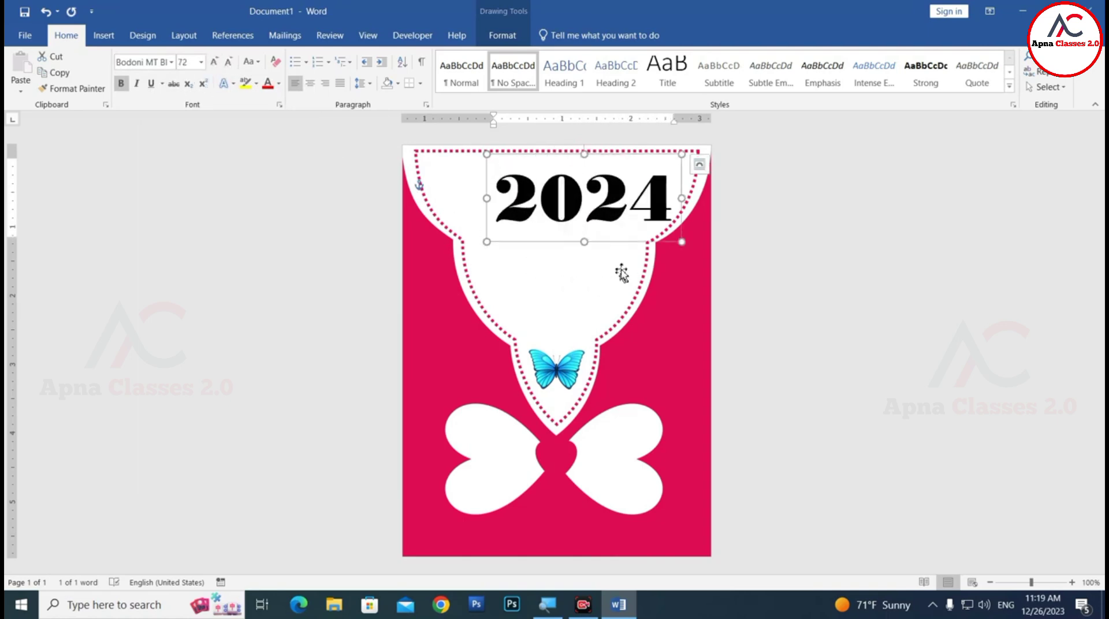
# Move 2024 to the cutout's top and turn a copy into 'HAPPY' at size 40 beneath it.
pyautogui.moveTo(601, 241); pyautogui.dragTo(580, 231)
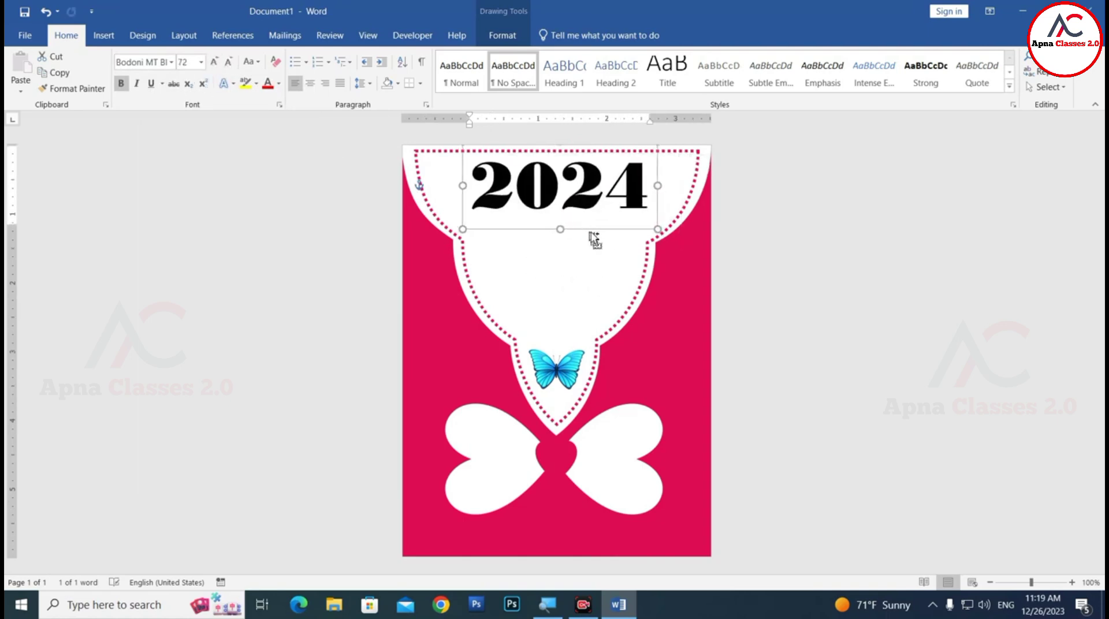
pyautogui.doubleClick(567, 263)
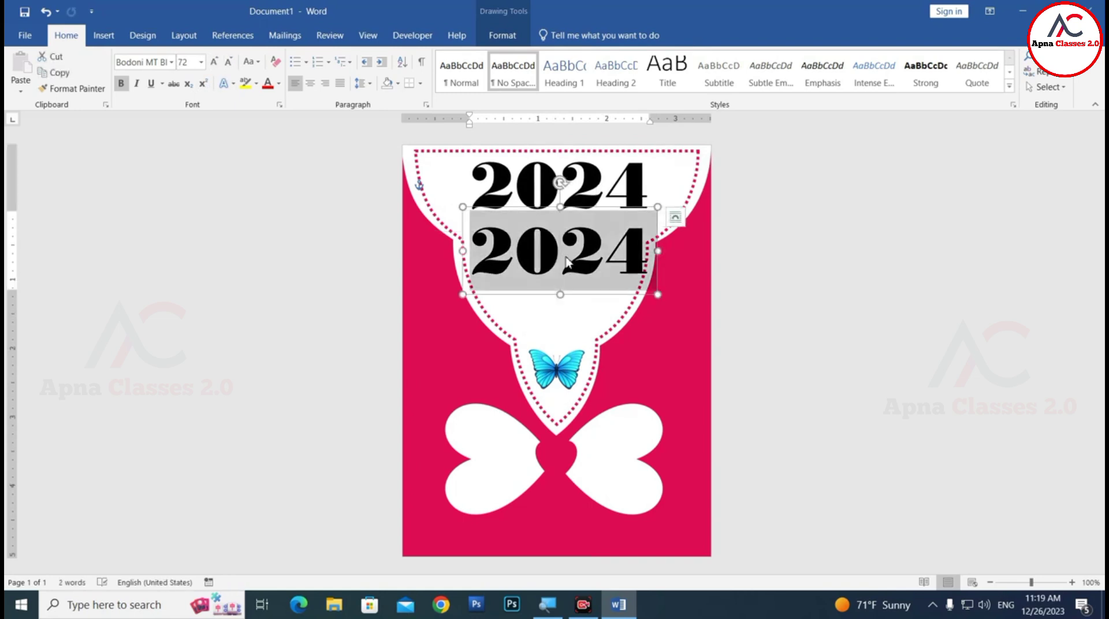
pyautogui.write('hap')
pyautogui.press('BackSpace')
pyautogui.press('BackSpace')
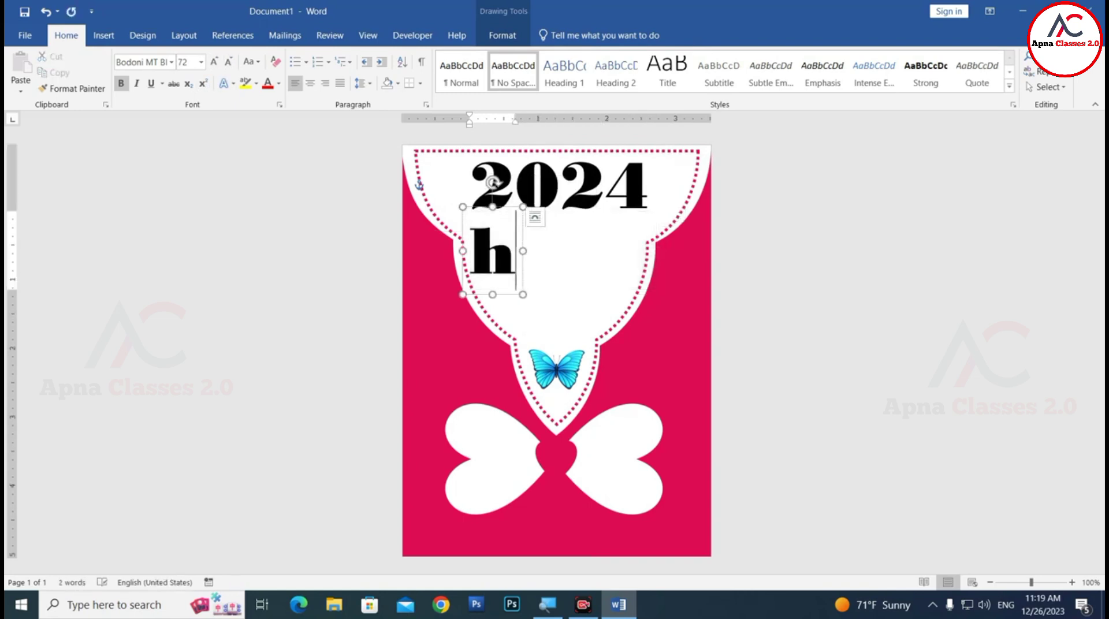
pyautogui.press('BackSpace')
pyautogui.write('HAPPY')
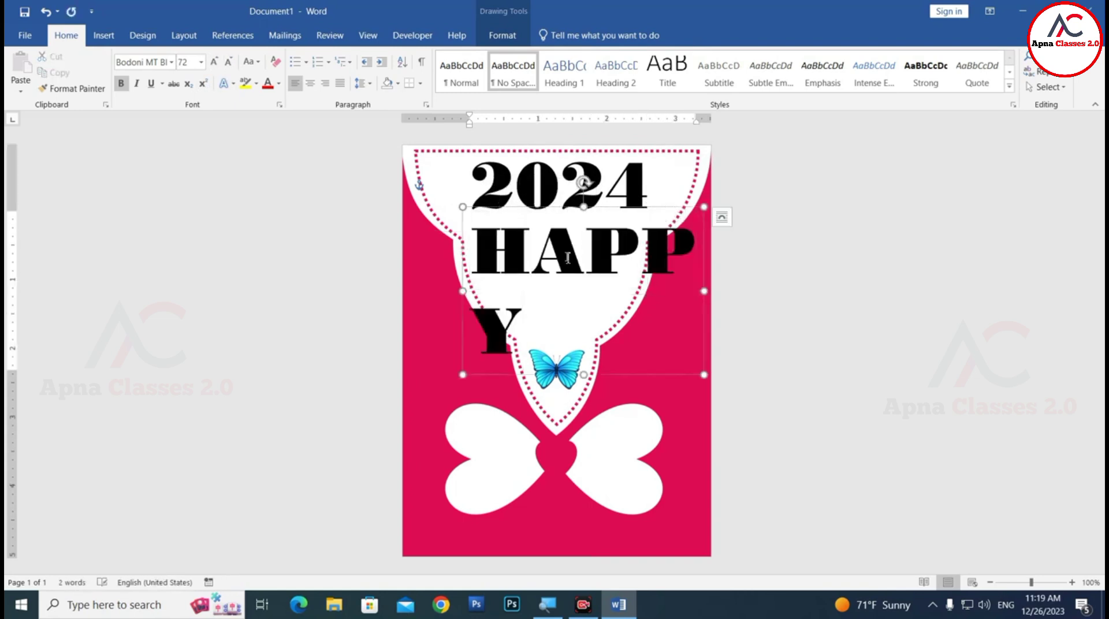
pyautogui.hotkey('ctrl', 'a')
pyautogui.click(228, 62)
pyautogui.click(229, 62)
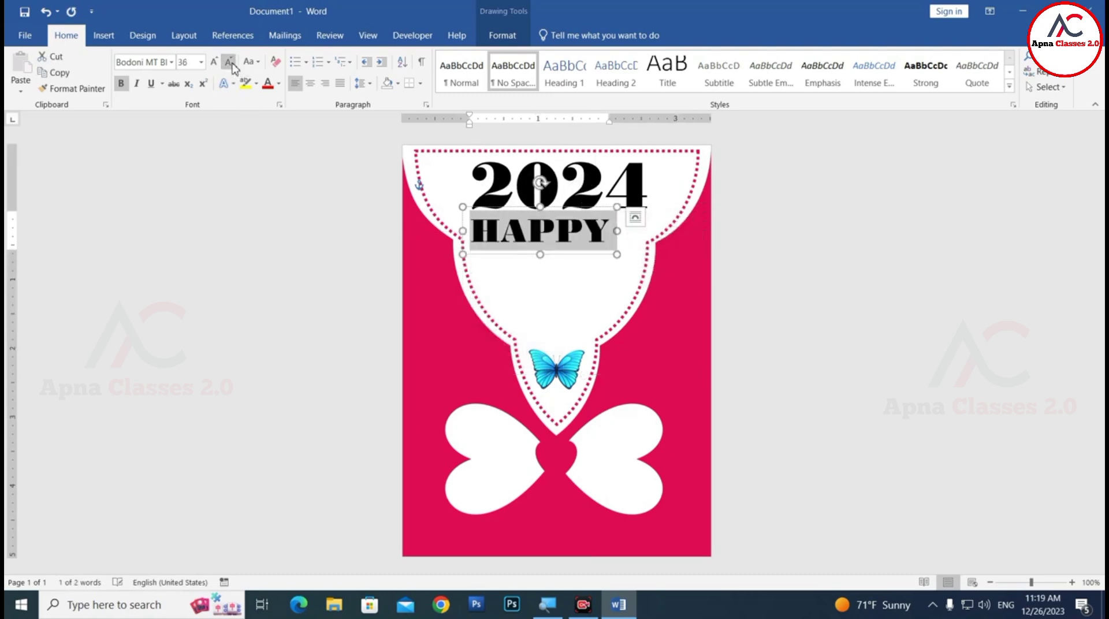
pyautogui.click(213, 61)
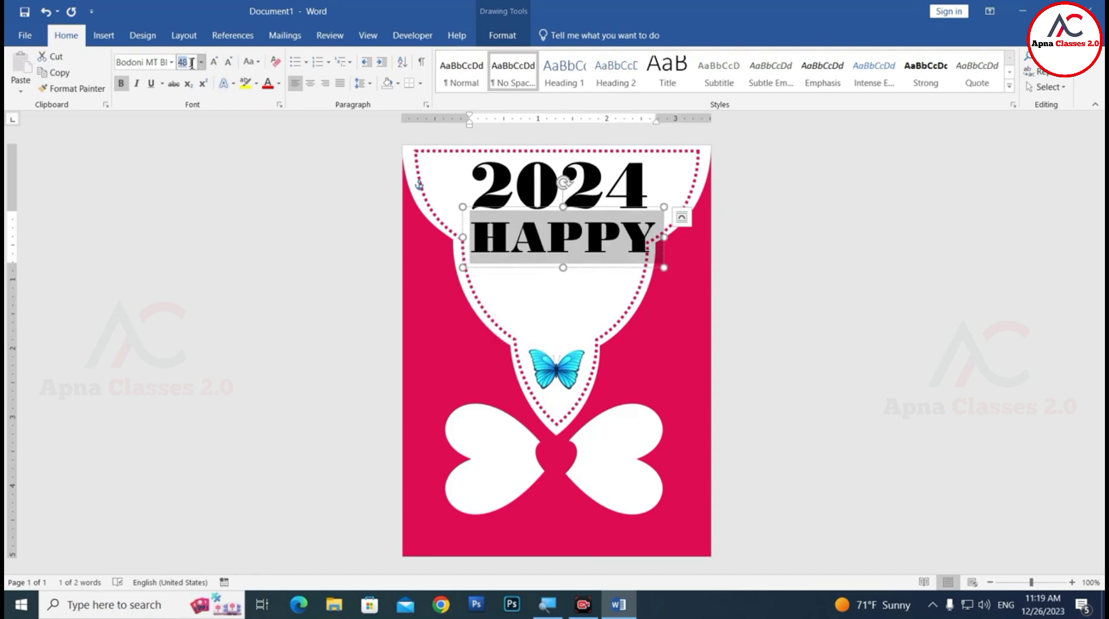
pyautogui.press('Return')
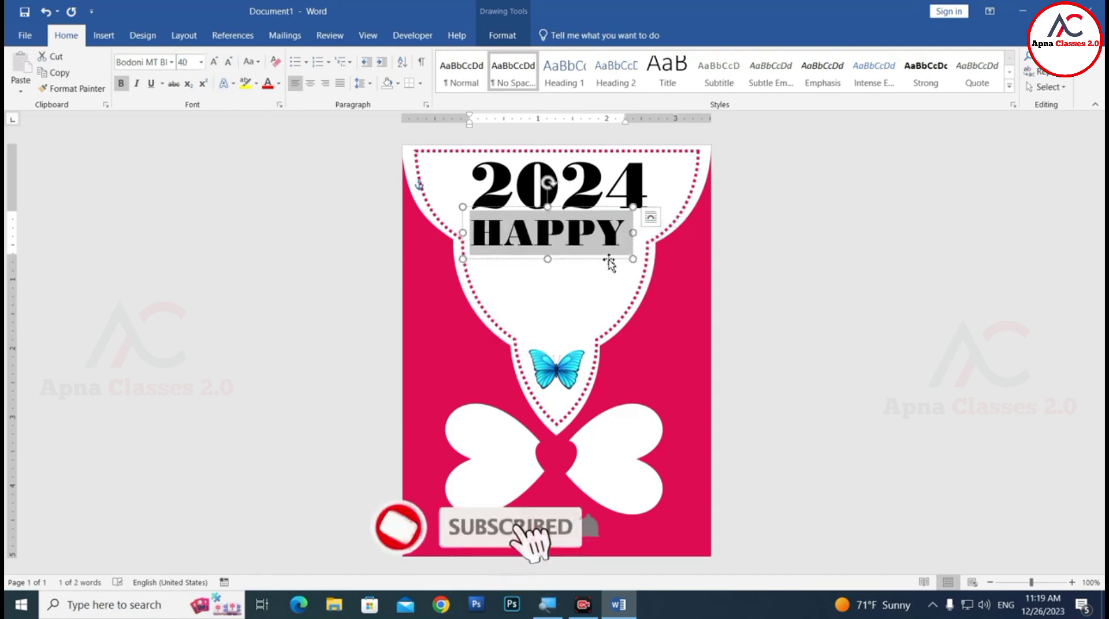
pyautogui.moveTo(609, 263)
pyautogui.mouseDown()
pyautogui.moveTo(619, 264)
pyautogui.moveTo(601, 280)
pyautogui.mouseUp()
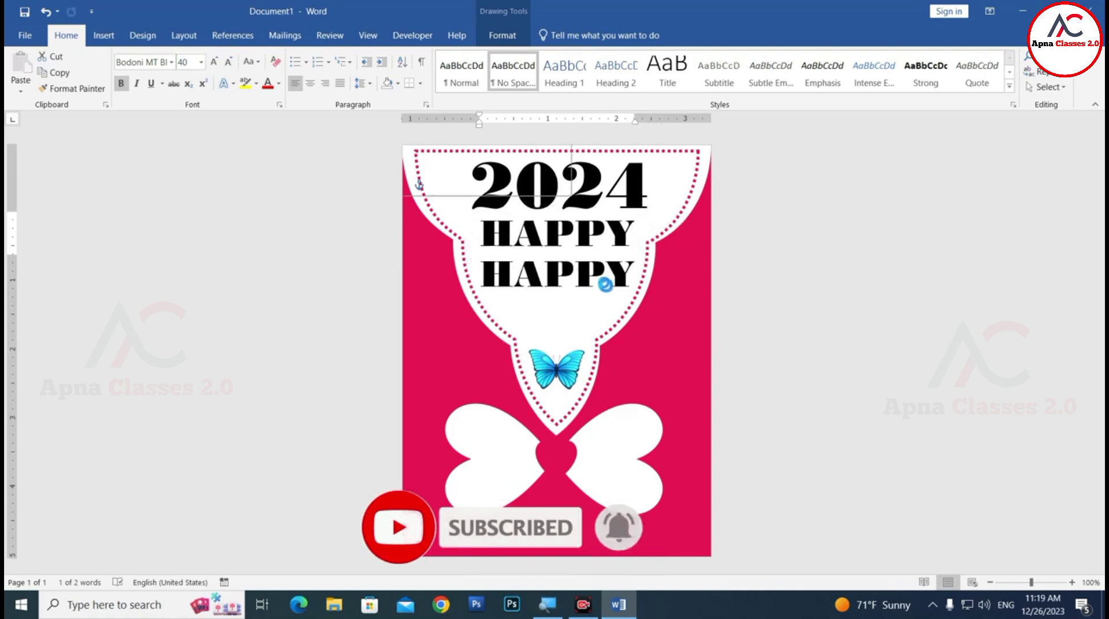
# Add a copy reading 'NEW' centred under HAPPY.
pyautogui.click(593, 276)
pyautogui.doubleClick(593, 276)
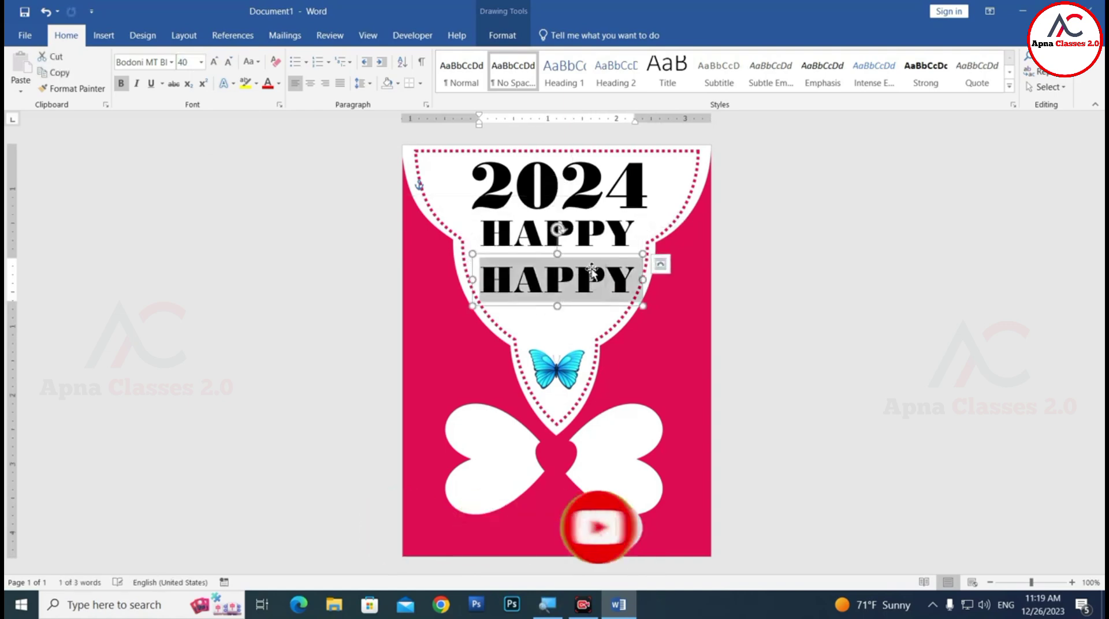
pyautogui.write('NEW')
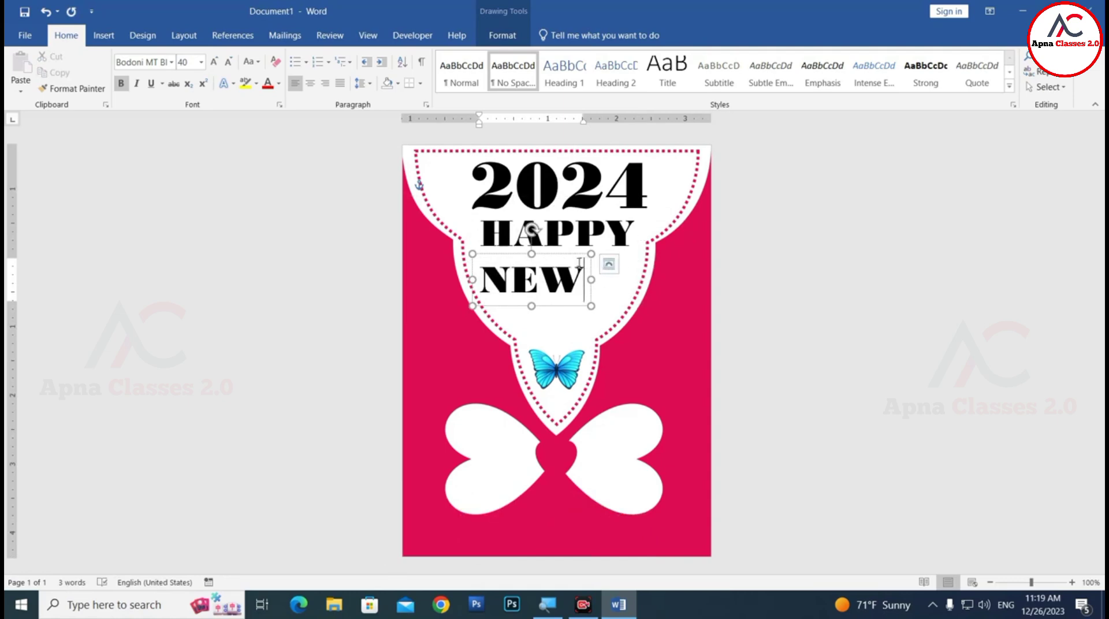
pyautogui.moveTo(573, 258); pyautogui.dragTo(600, 249)
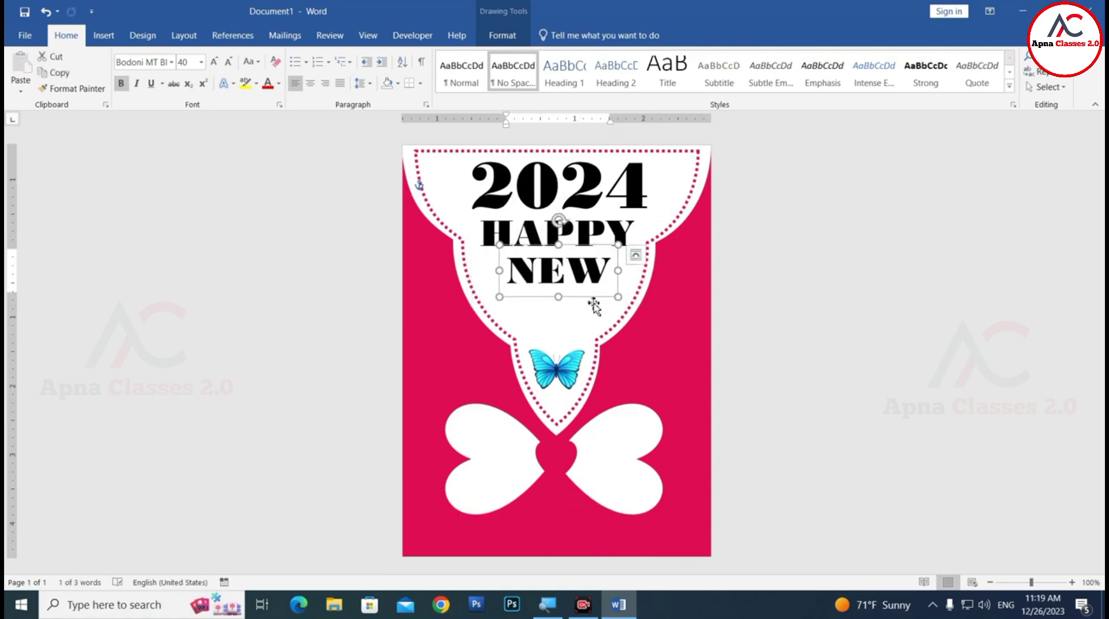
# Duplicate the NEW box as 'YEAR' and place it just below NEW.
pyautogui.hotkey('ctrl', 'c')
pyautogui.hotkey('ctrl', 'v')
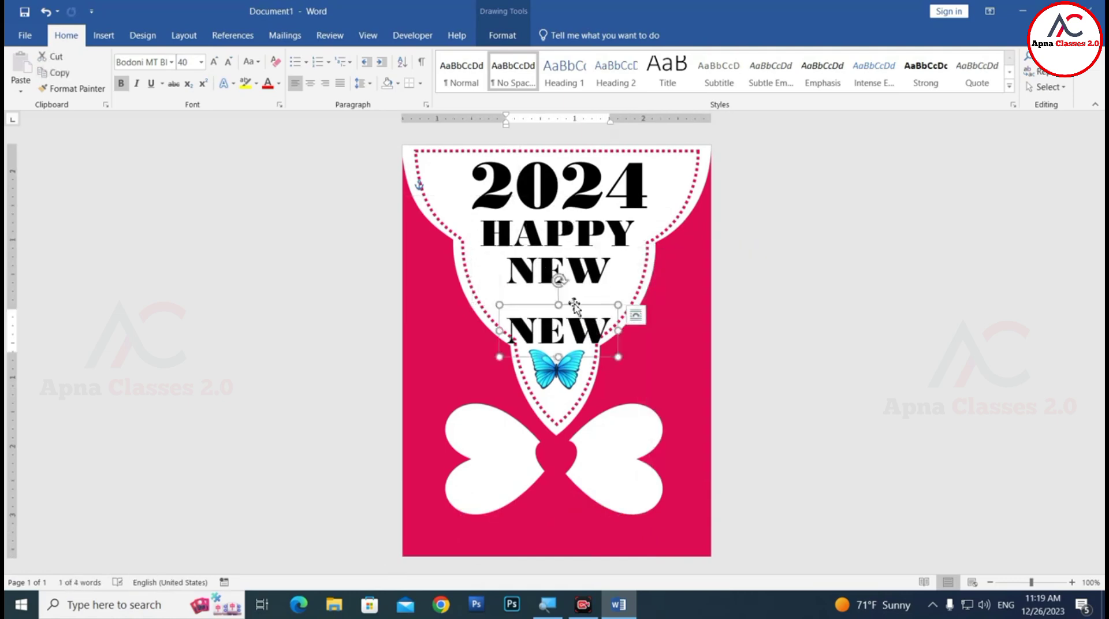
pyautogui.write('YER')
pyautogui.press('BackSpace')
pyautogui.press('BackSpace')
pyautogui.press('BackSpace')
pyautogui.press('BackSpace')
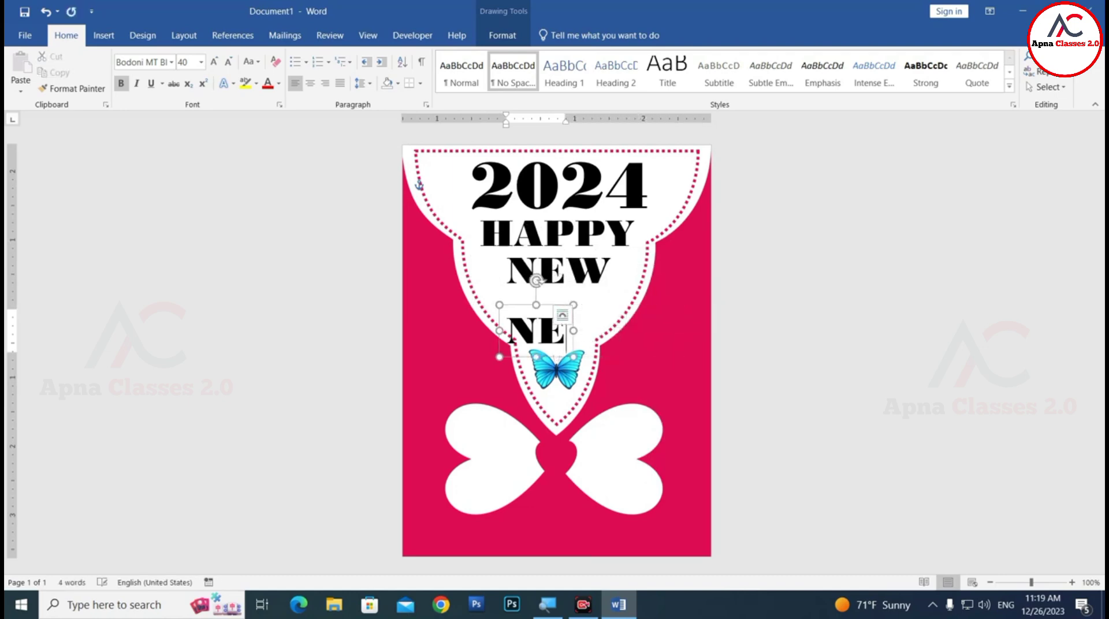
pyautogui.press('BackSpace')
pyautogui.press('BackSpace')
pyautogui.write('YEAR')
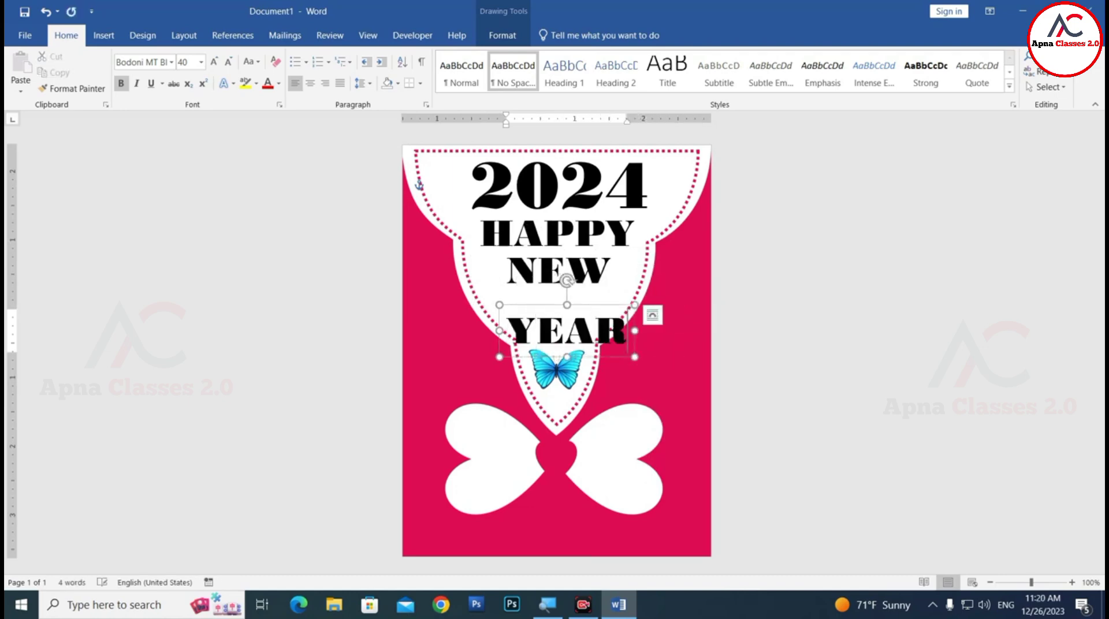
pyautogui.moveTo(598, 310); pyautogui.dragTo(589, 284)
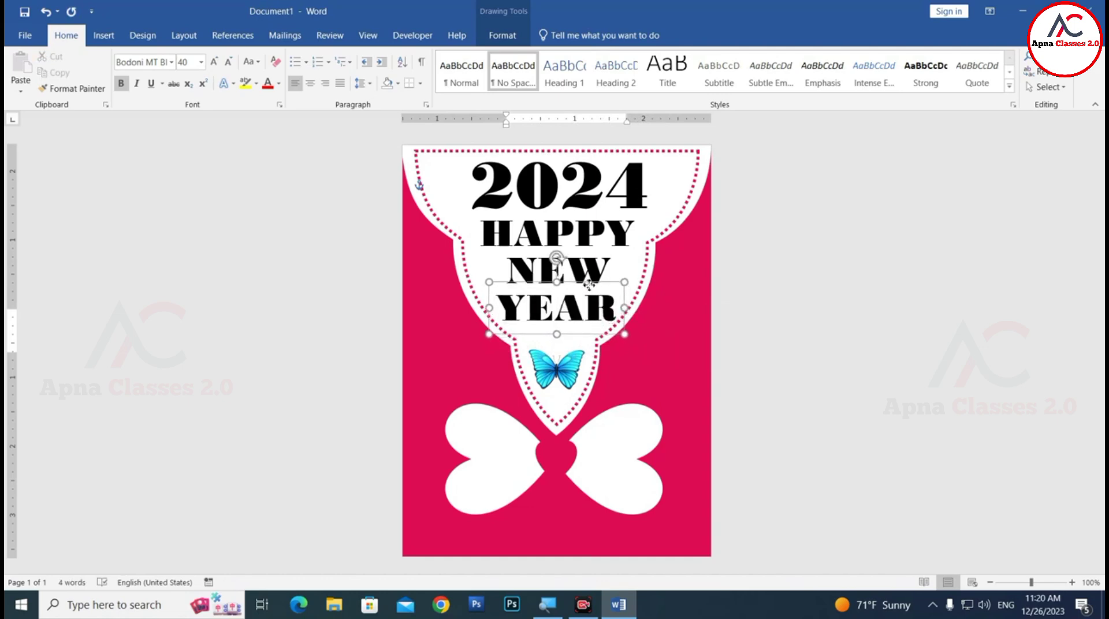
# Deselect the YEAR box and zoom out to 80% to show the whole 4.5 × 6 inch card.
pyautogui.click(849, 344)
pyautogui.scroll(-2, 767, 375)
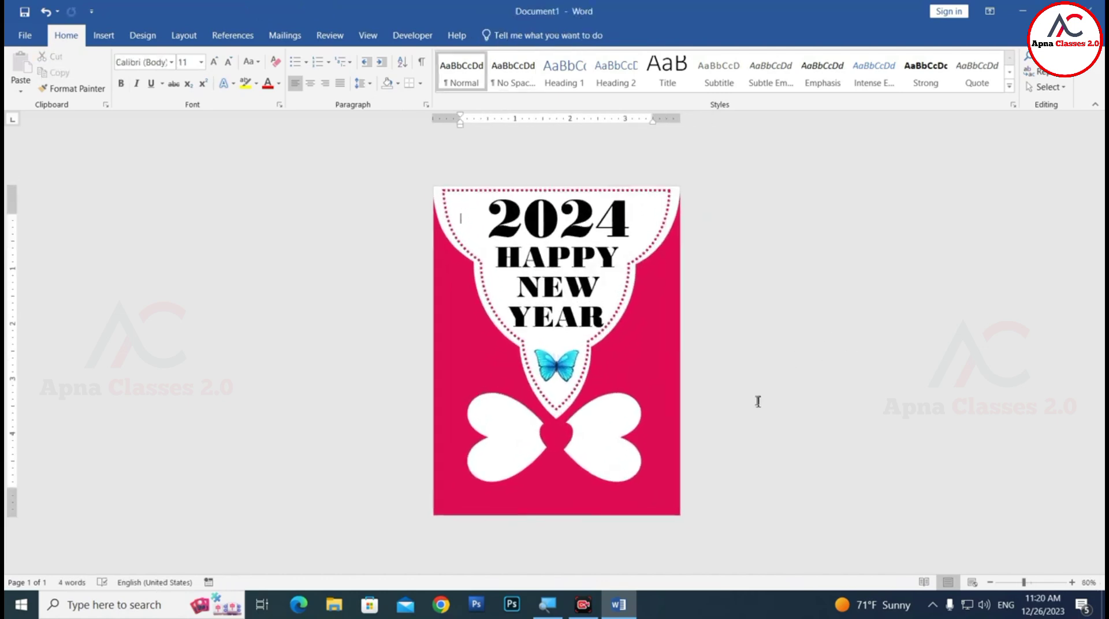
pyautogui.scroll(-2, 757, 402)
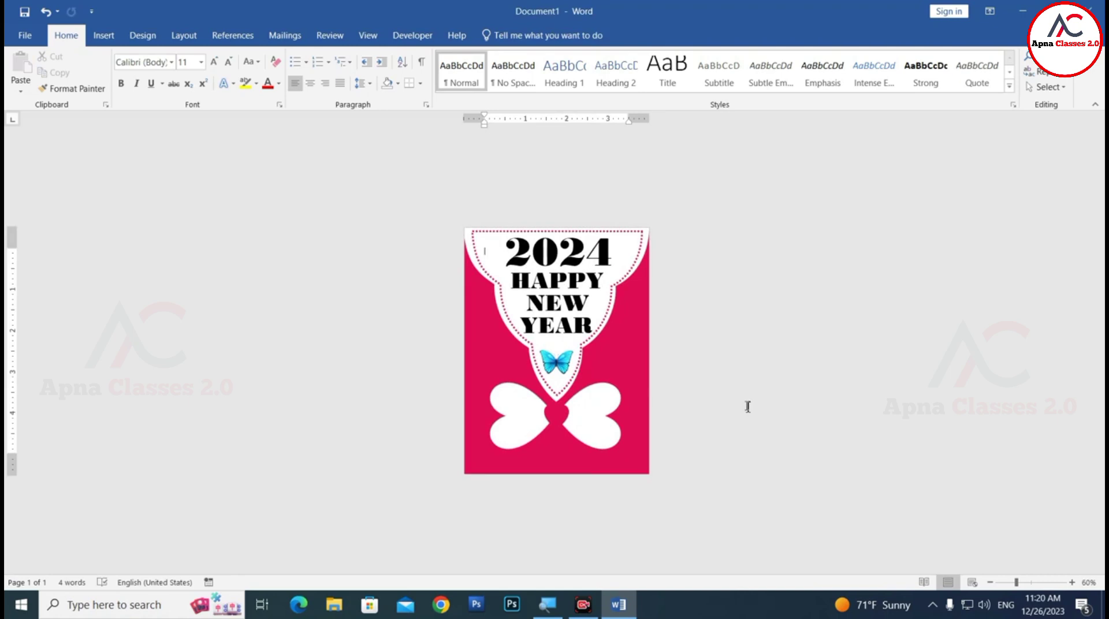
pyautogui.keyDown('ctrl'); pyautogui.scroll(2, 718, 406); pyautogui.keyUp('ctrl')
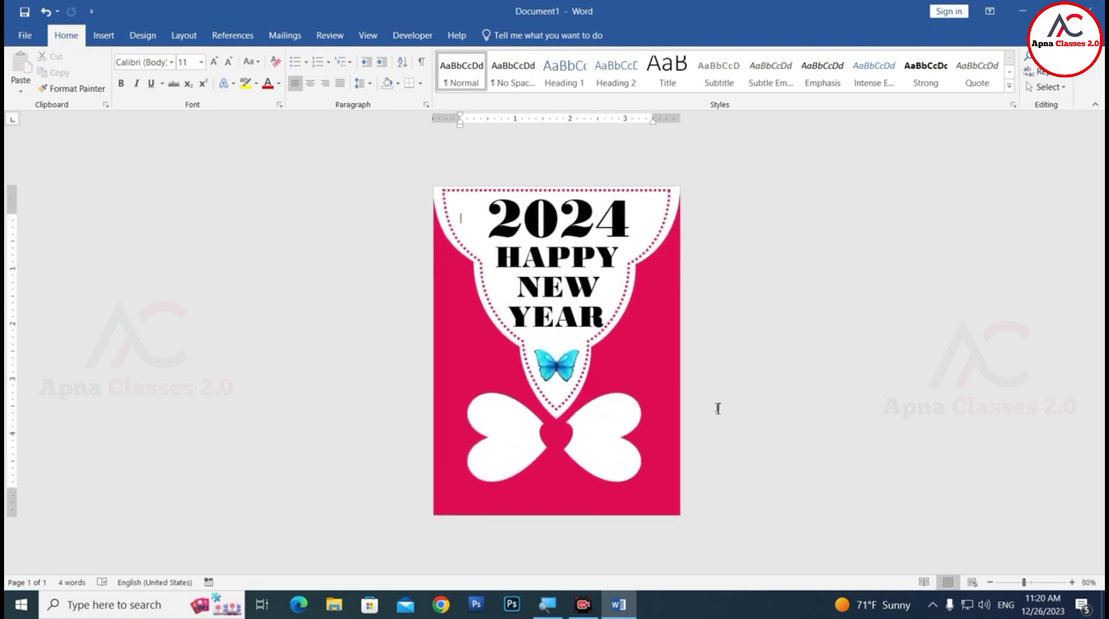